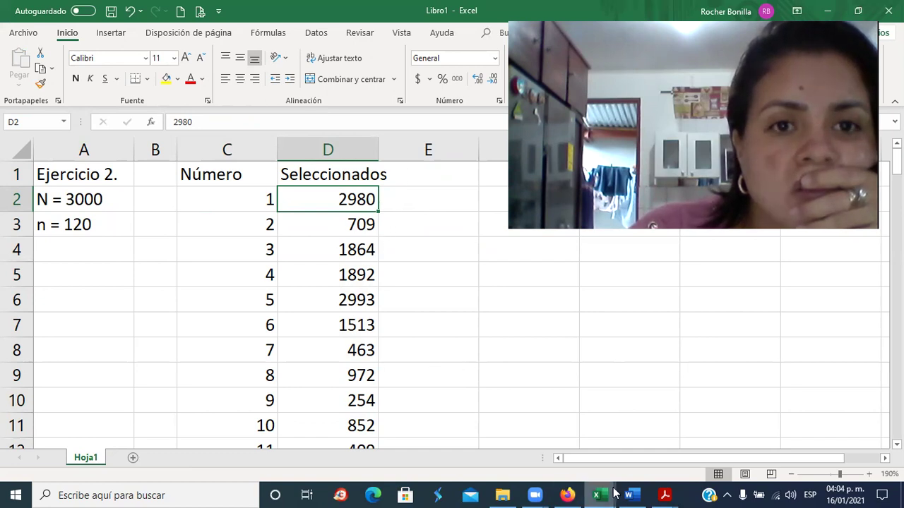
Step: Consult exercise 2 in Ej Muestreo 1(3).pdf in Acrobat Reader with its text deselected, and return to the Libro1 workbook in Excel
mouse_move(664, 495)
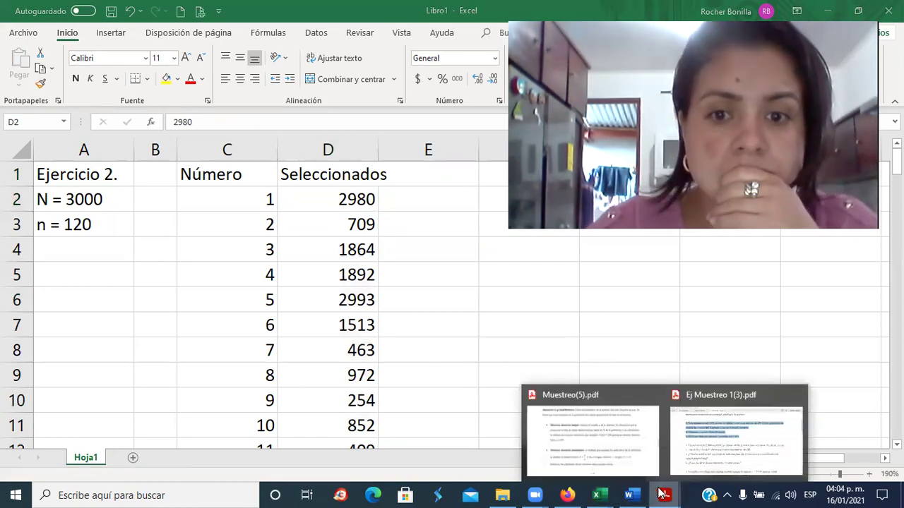
left_click(684, 440)
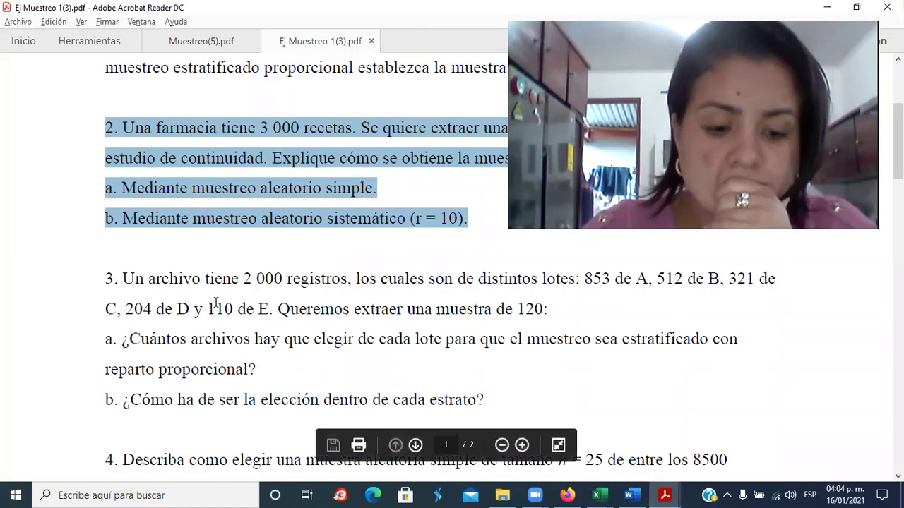
left_click(234, 186)
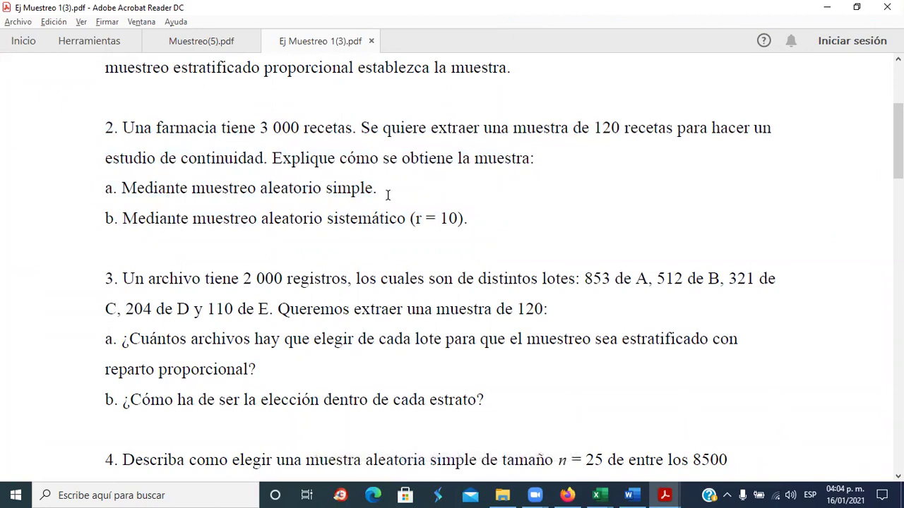
key("alt+Tab")
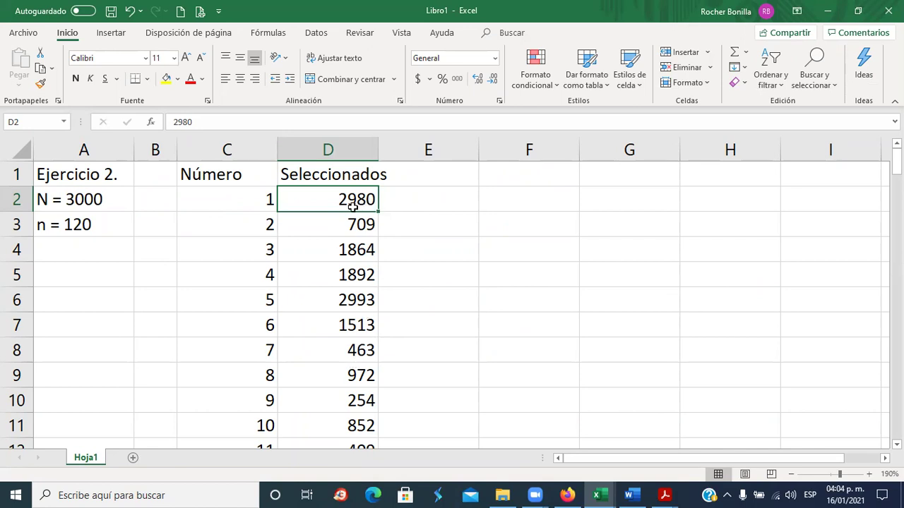
key("alt+Tab")
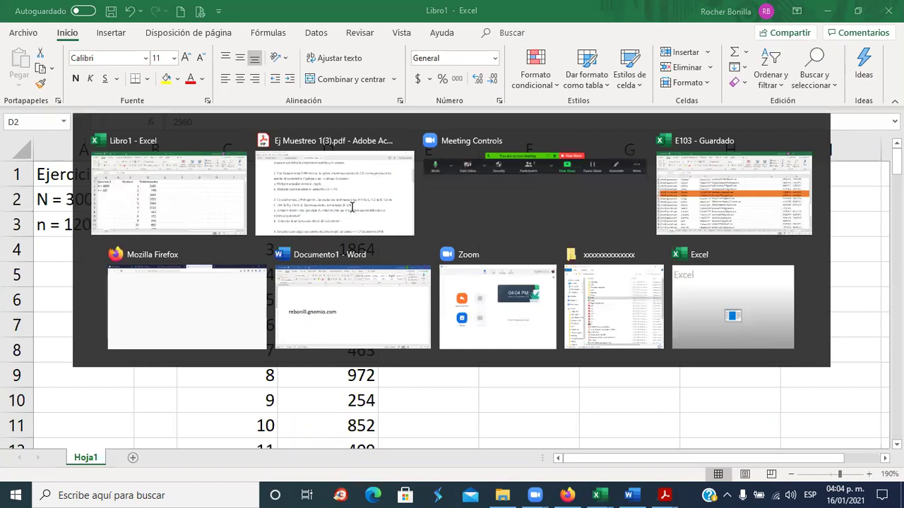
key("alt+Tab")
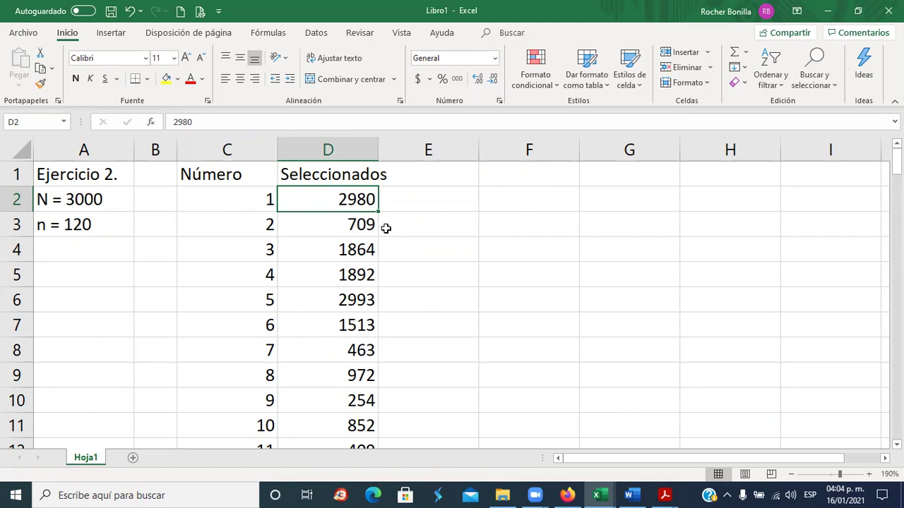
Step: Review the unsorted random numbers in the Seleccionados column one by one, from row 4 through row 23
left_click(332, 254)
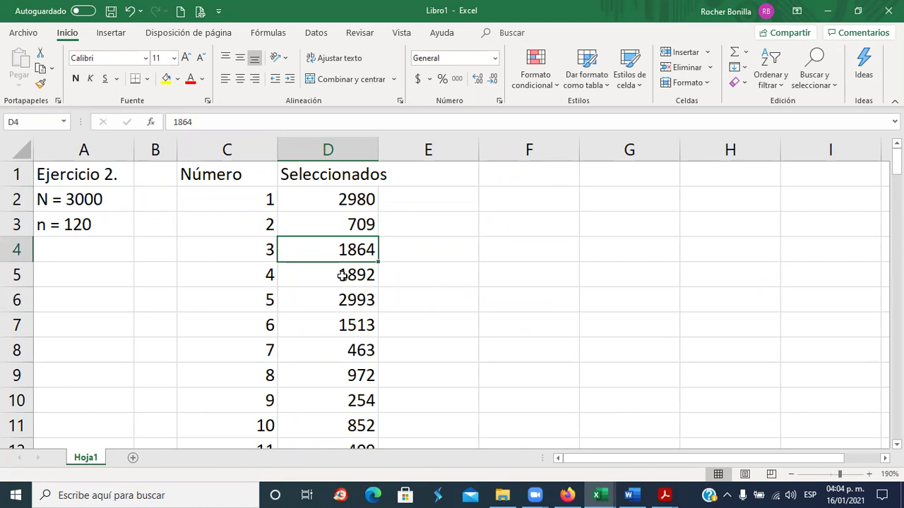
left_click(342, 276)
left_click(342, 303)
left_click(345, 328)
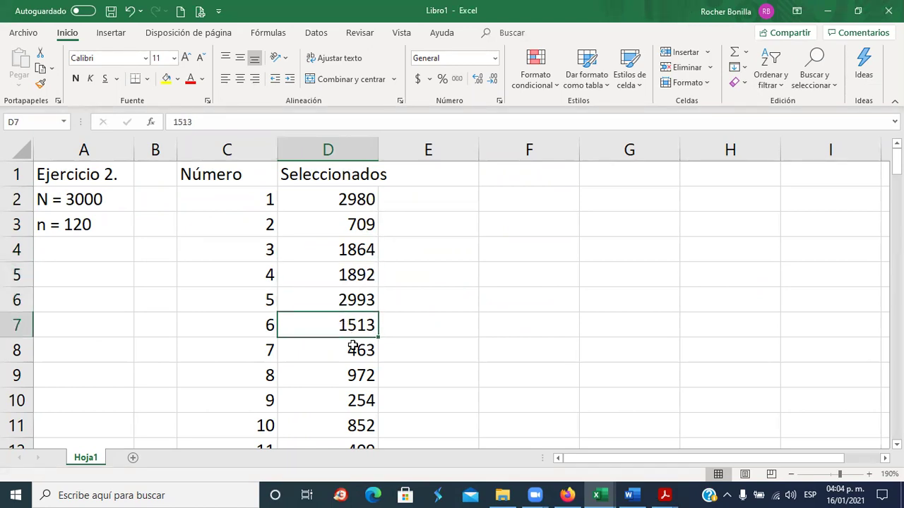
left_click(353, 351)
left_click(350, 375)
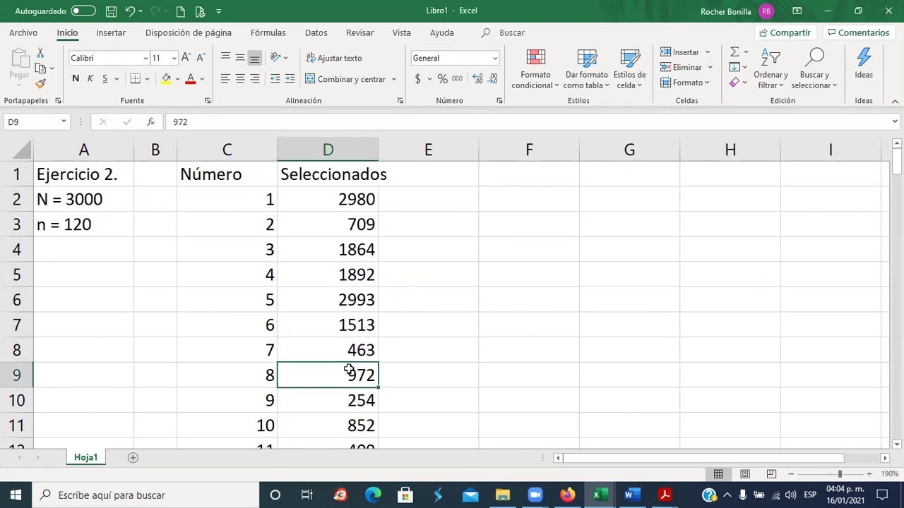
scroll(349, 369, "down", 2)
left_click(364, 256)
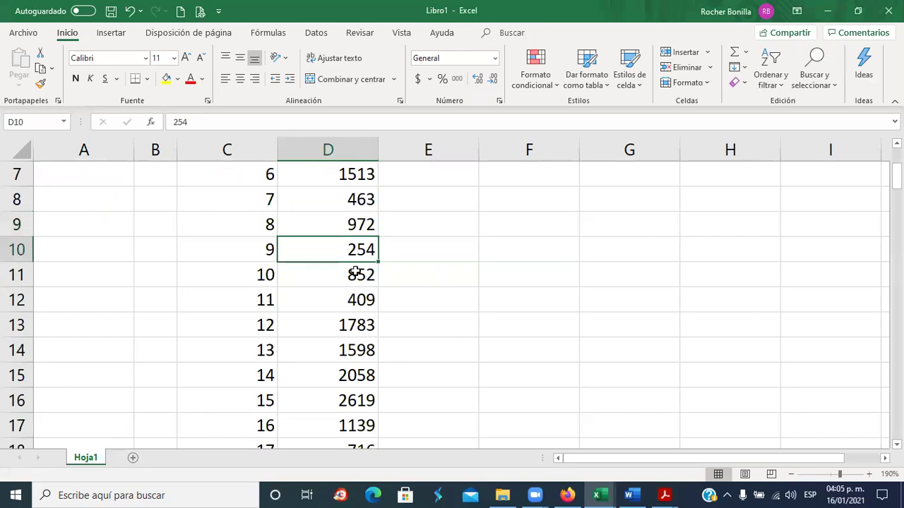
left_click(356, 271)
left_click(352, 297)
left_click(346, 324)
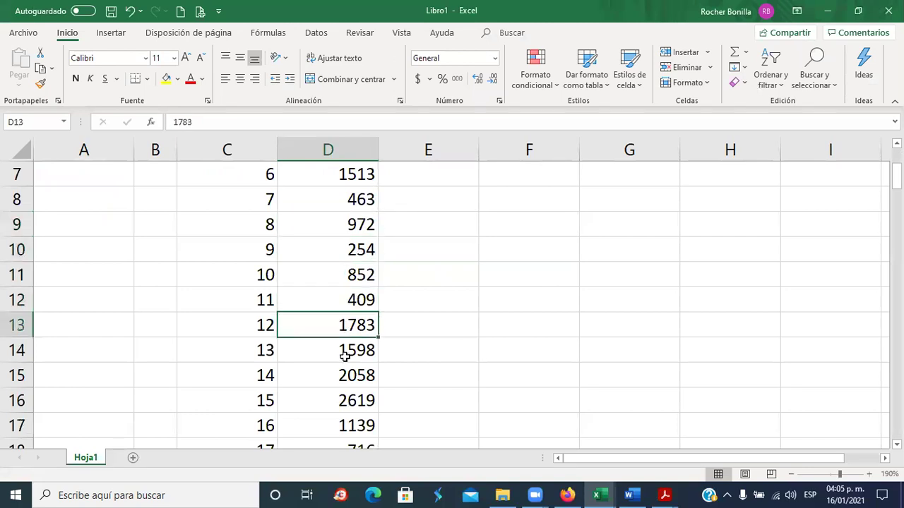
left_click(346, 352)
left_click(350, 376)
scroll(356, 364, "down", 2)
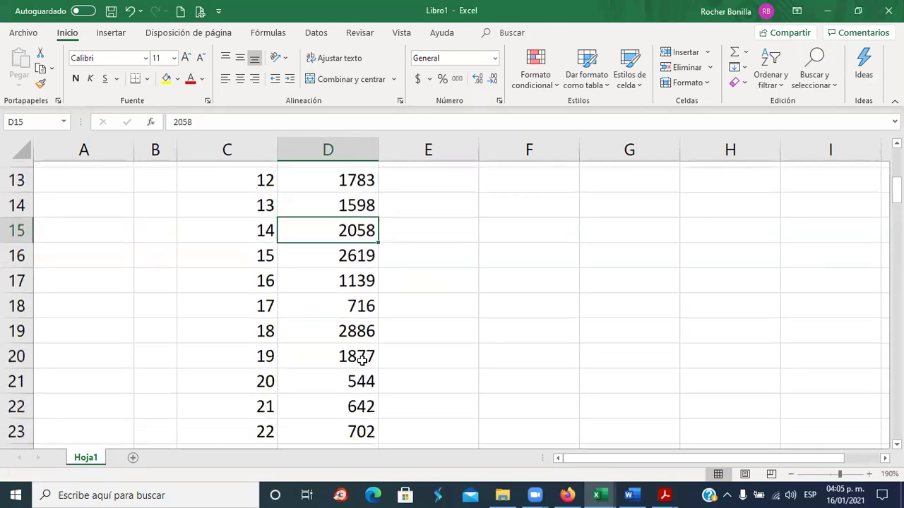
left_click(351, 255)
left_click(348, 277)
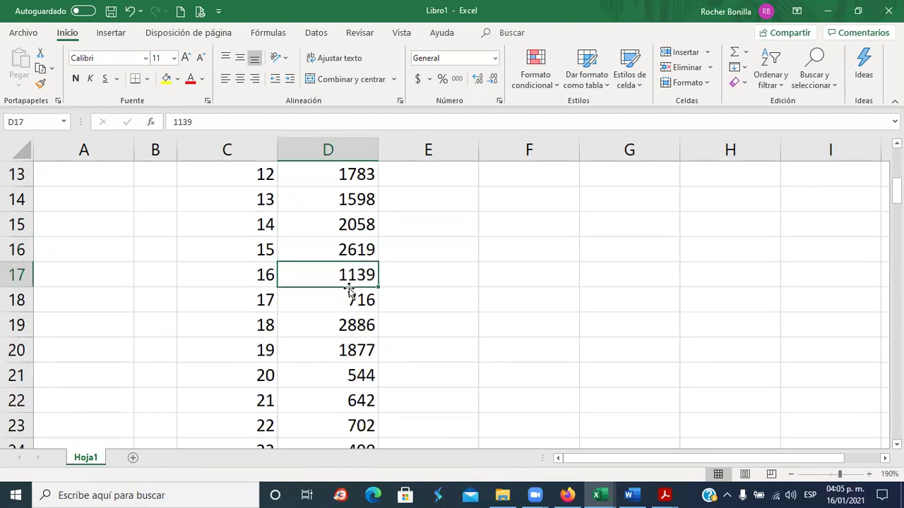
left_click(351, 297)
left_click(343, 325)
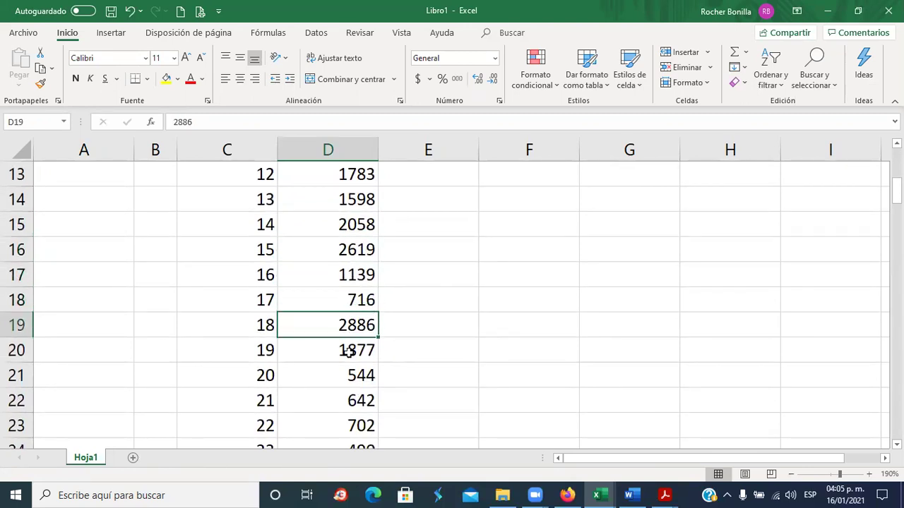
left_click(347, 351)
left_click(352, 379)
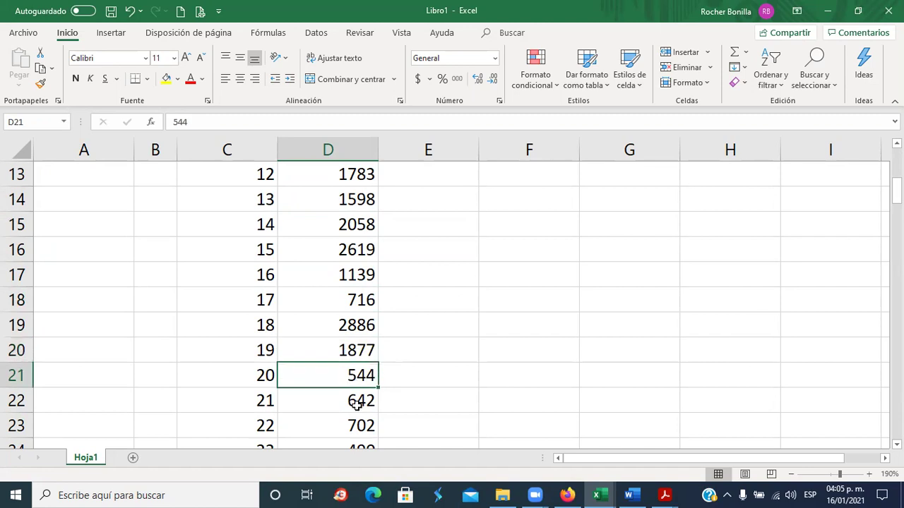
left_click(355, 400)
scroll(372, 353, "down", 2)
left_click(351, 275)
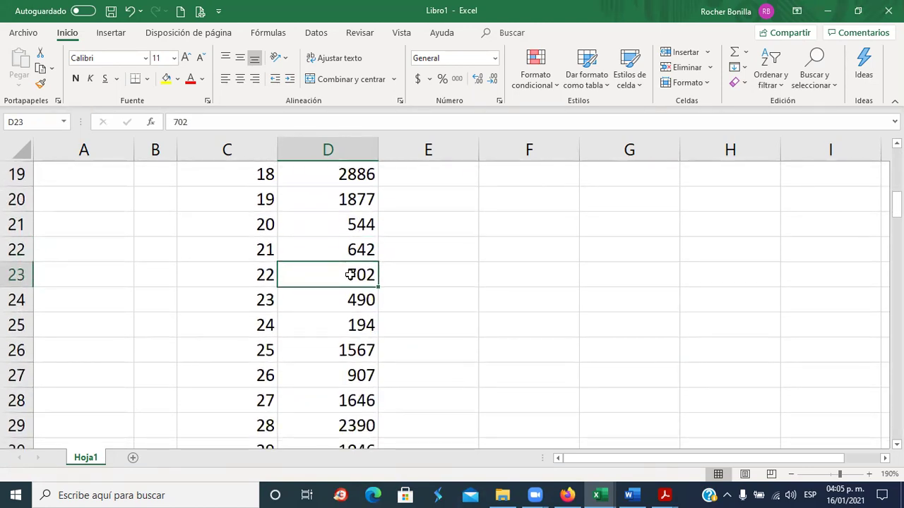
Step: Sort only the Seleccionados column by cell values from smallest to largest, continuing with the current selection and keeping its header
scroll(350, 275, "up", 6)
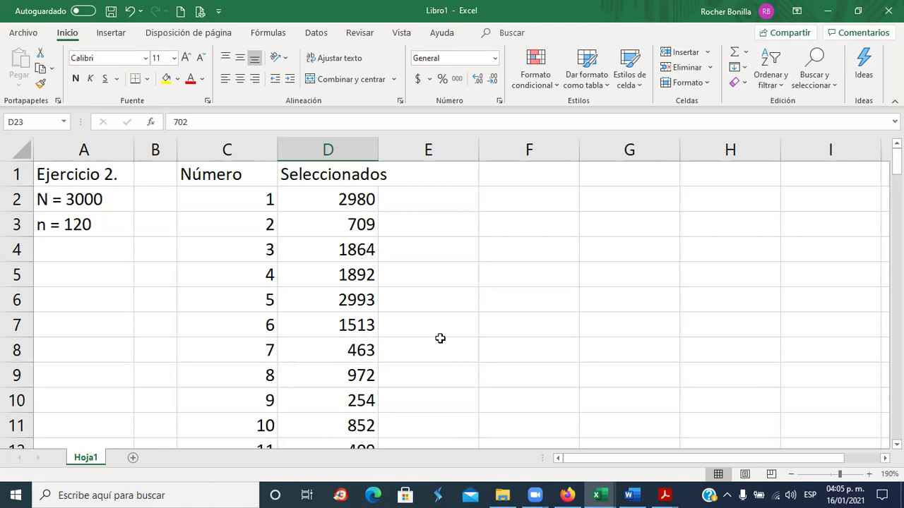
left_click(331, 145)
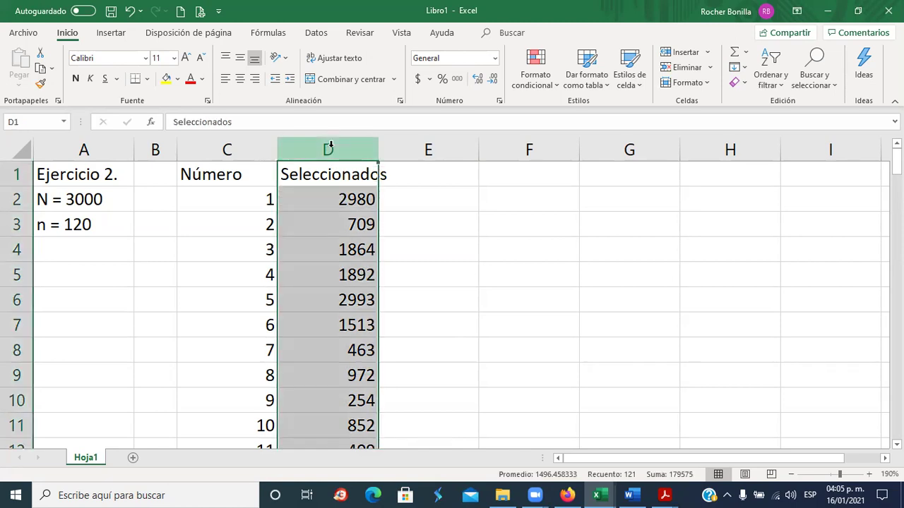
left_click(314, 35)
left_click(425, 70)
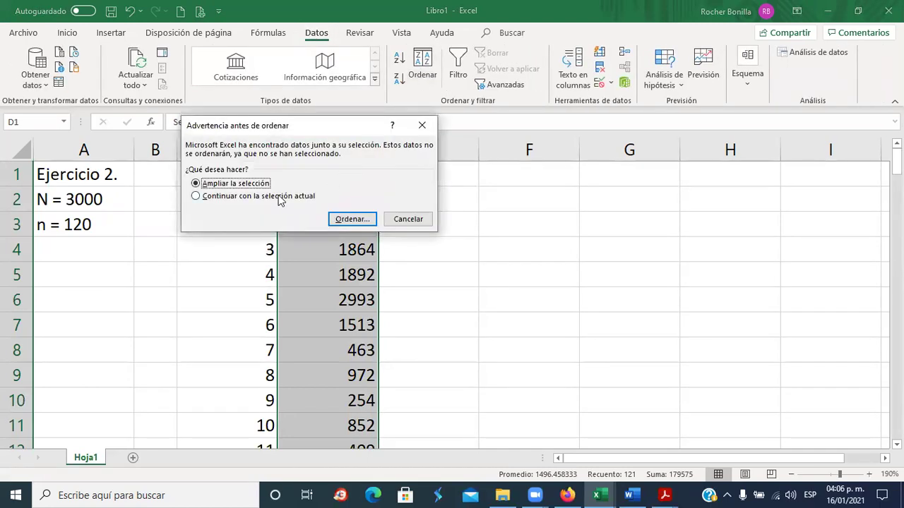
left_click(262, 198)
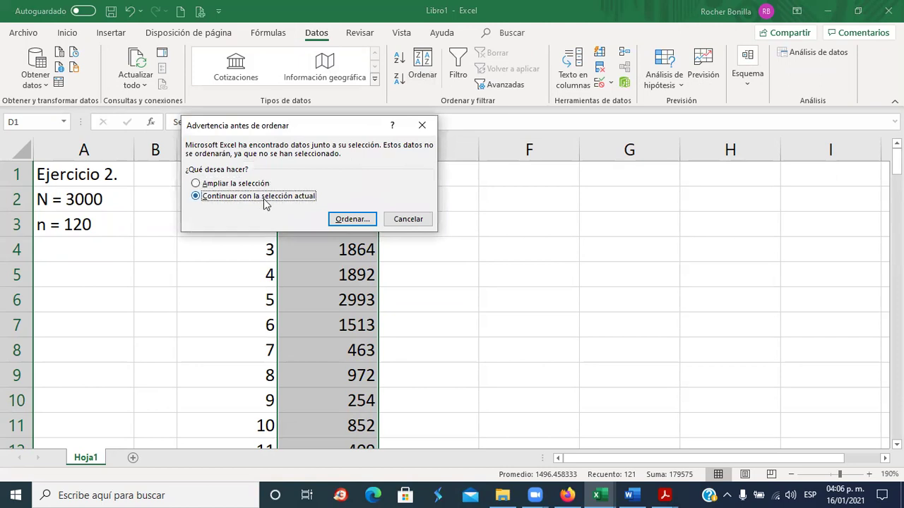
left_click(359, 224)
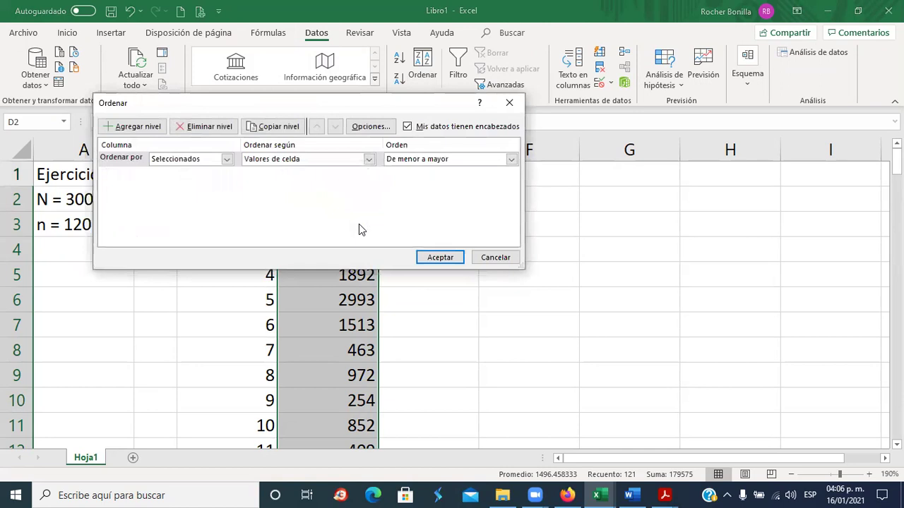
left_click_drag(285, 106, 563, 115)
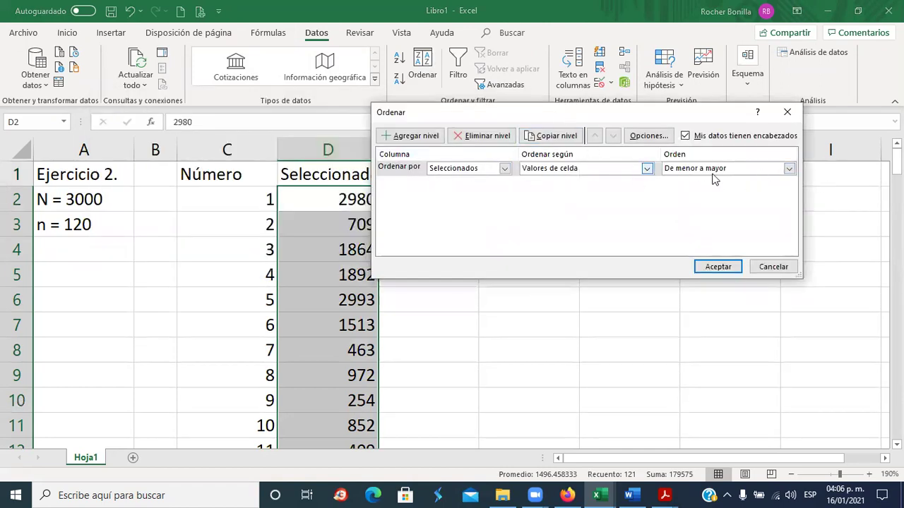
left_click(718, 267)
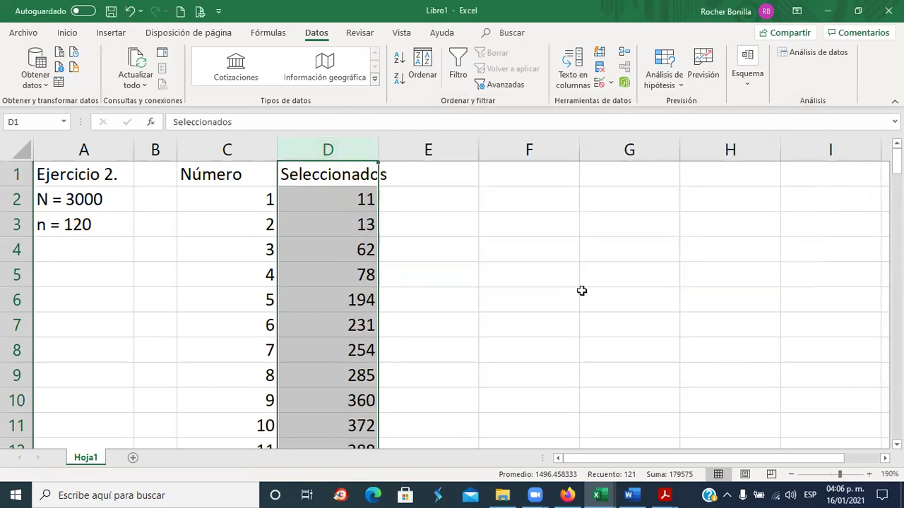
Step: Examine the sorted Seleccionados values from the start of the list through row 121
left_click(334, 225)
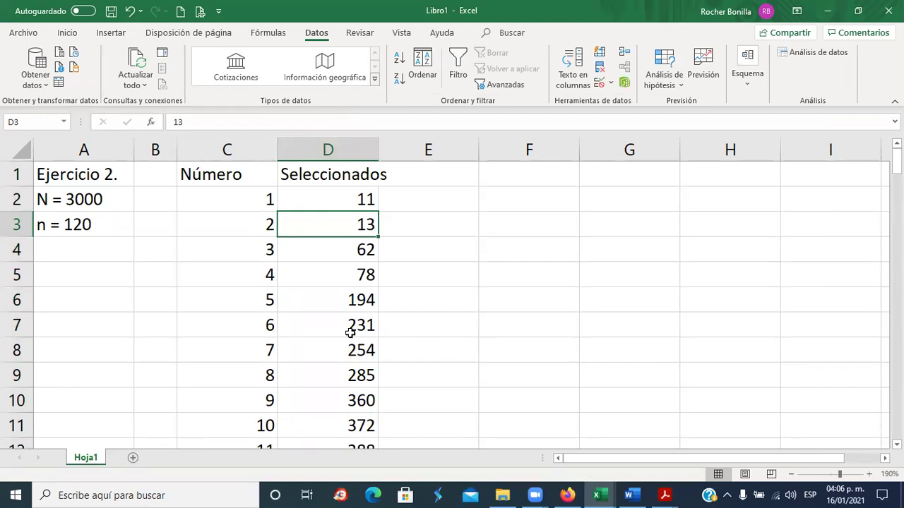
left_click(351, 251)
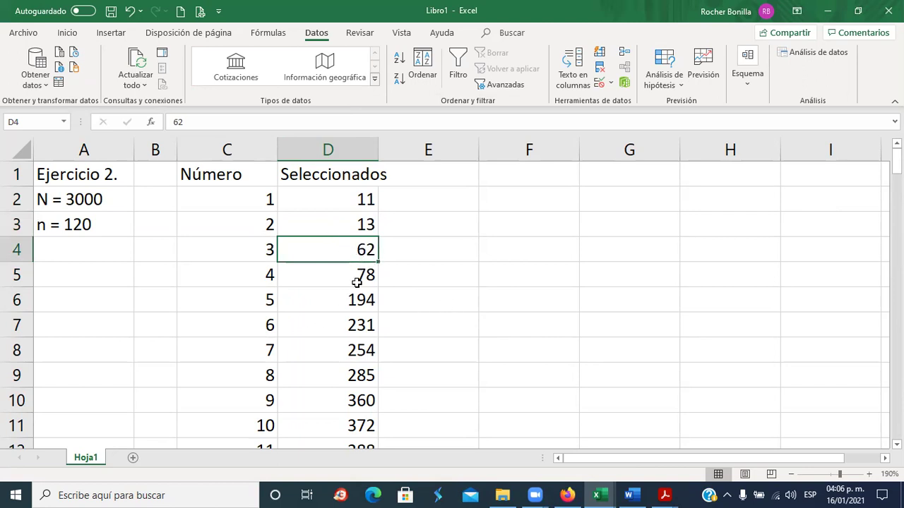
left_click(349, 319)
scroll(351, 329, "down", 19)
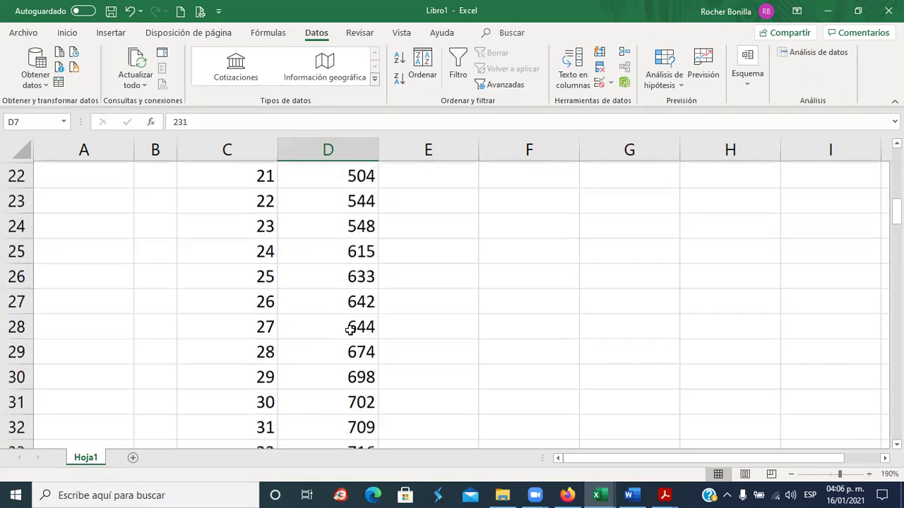
scroll(350, 329, "down", 20)
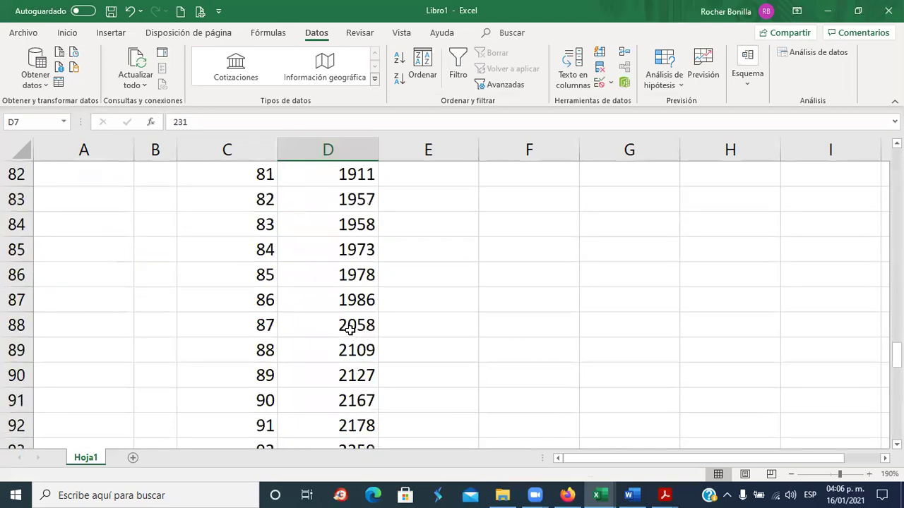
scroll(350, 331, "up", 4)
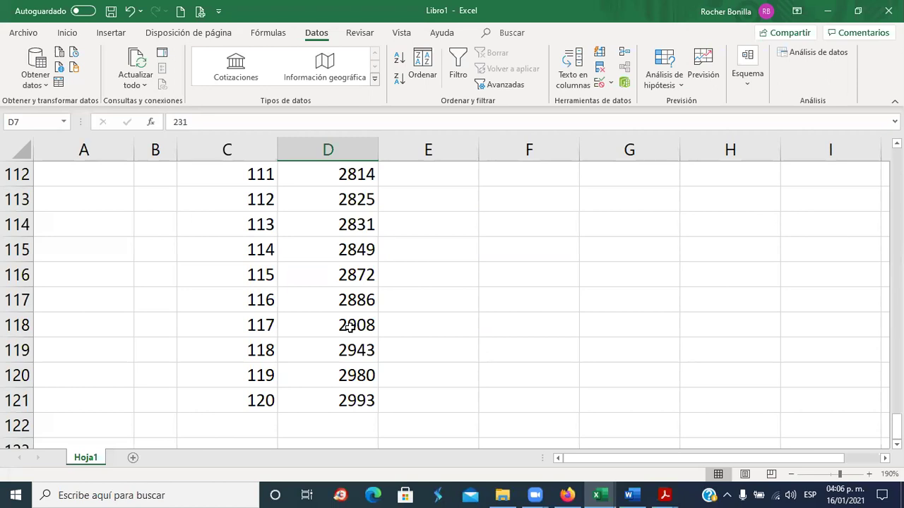
scroll(351, 327, "up", 20)
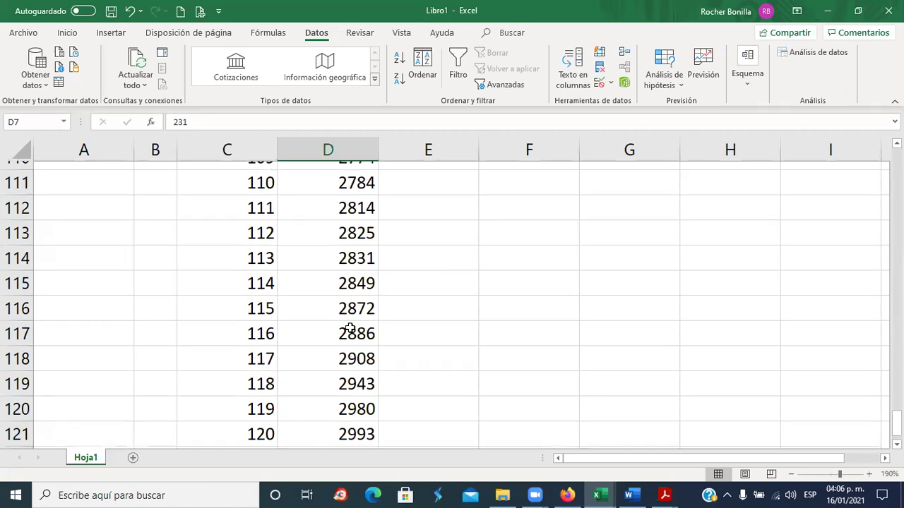
scroll(350, 326, "up", 14)
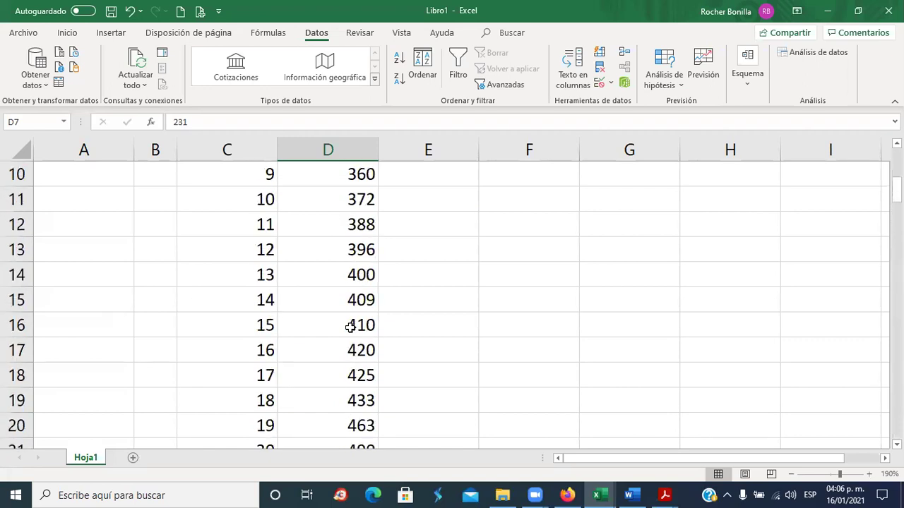
Step: Narrow the Número column and slightly reduce the width of the Seleccionados column
left_click(333, 175)
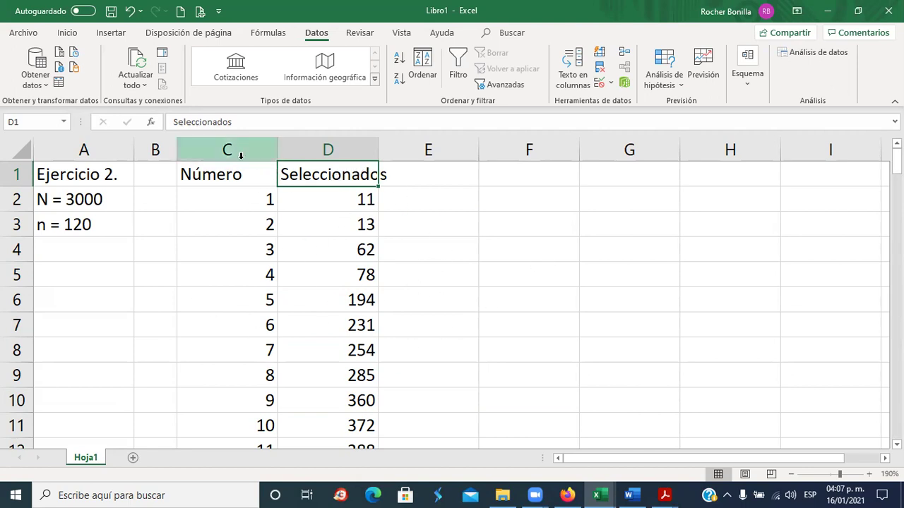
left_click_drag(276, 151, 257, 159)
left_click_drag(359, 151, 355, 152)
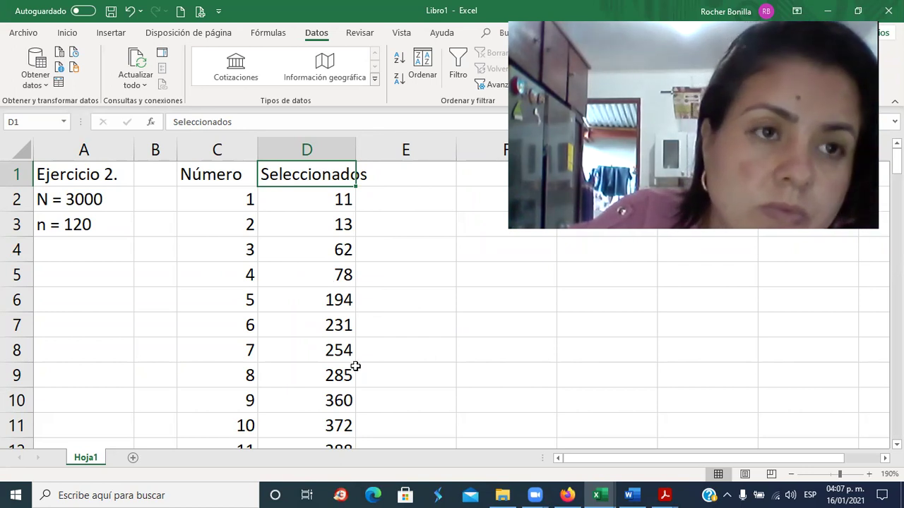
left_click(406, 274)
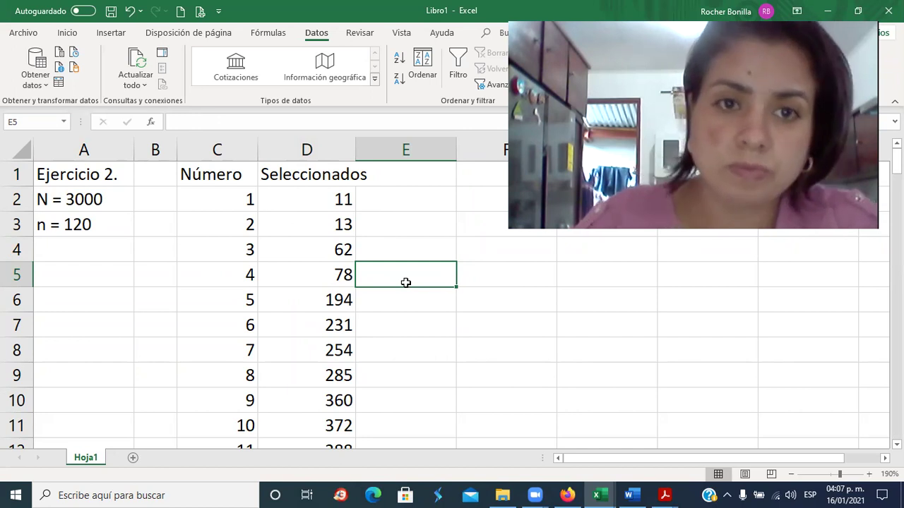
left_click(662, 331)
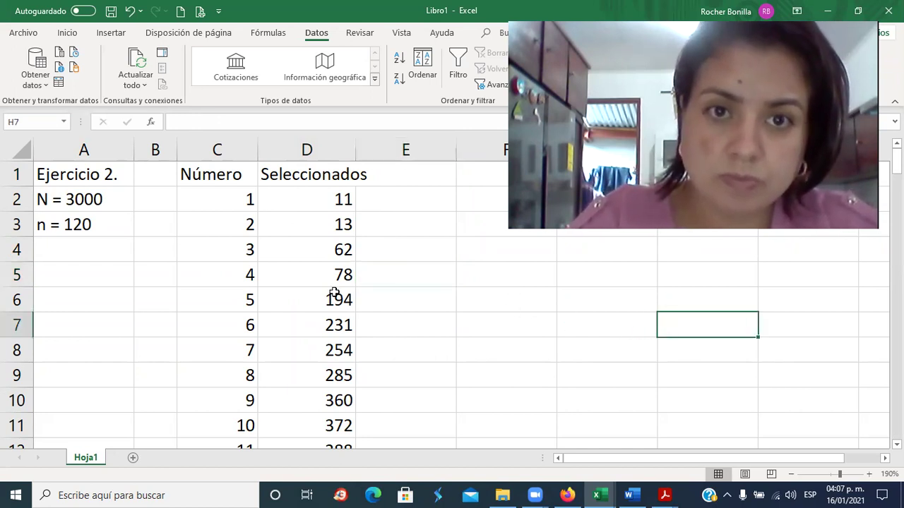
left_click(324, 278)
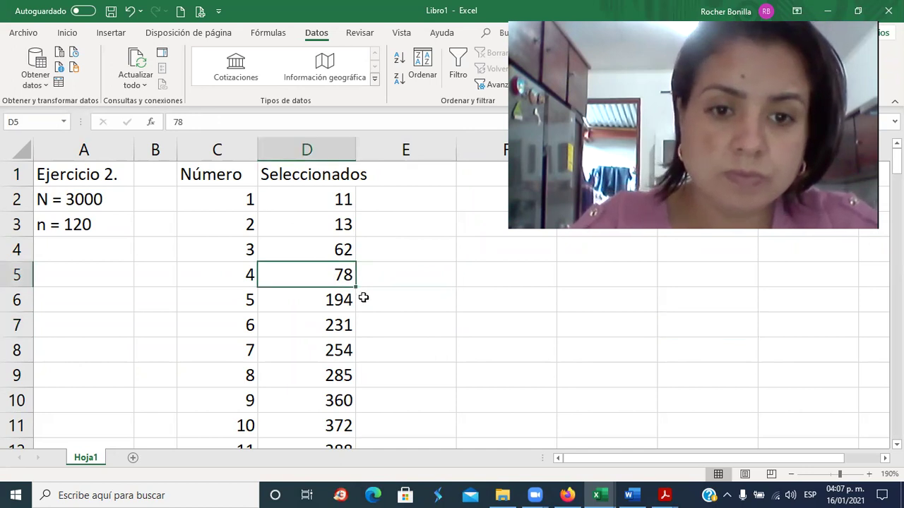
Step: Replace the fourth Seleccionados value, in cell D5, with 80 and fill the cell yellow
type("80")
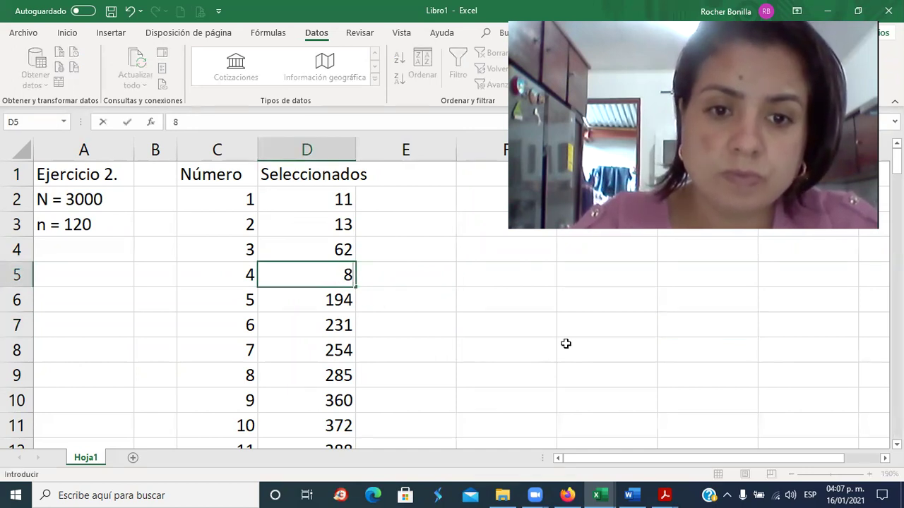
key("ctrl+Return")
key("Down")
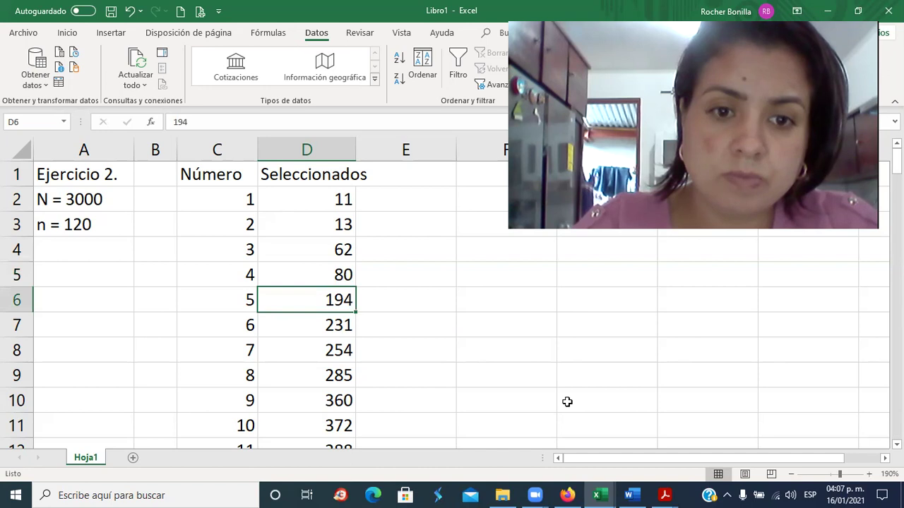
mouse_move(586, 493)
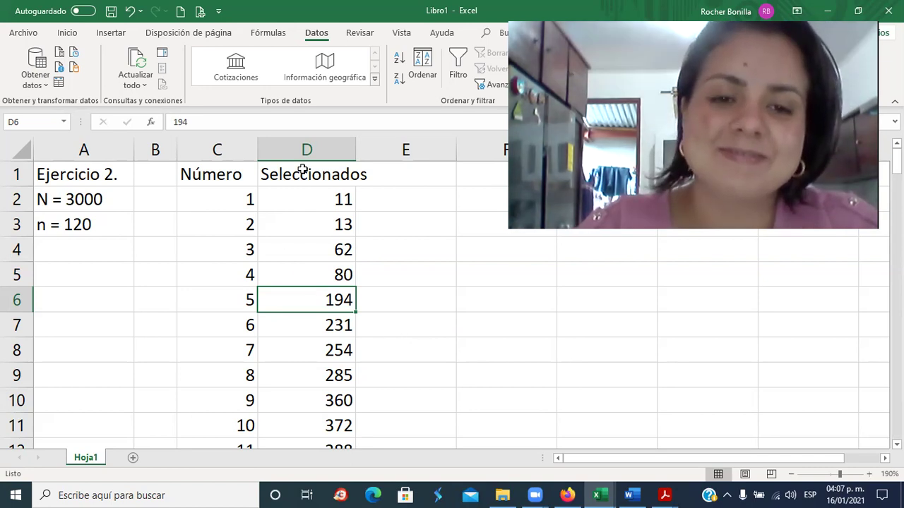
left_click(331, 274)
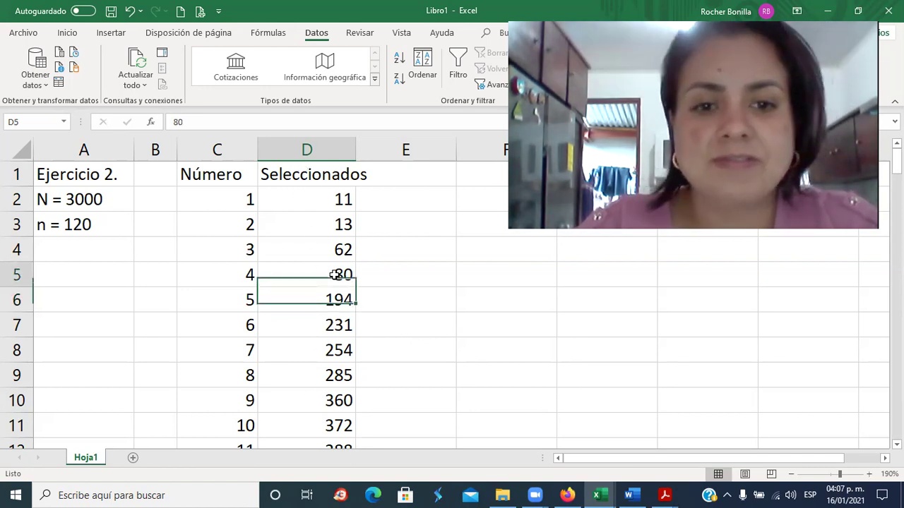
left_click(68, 37)
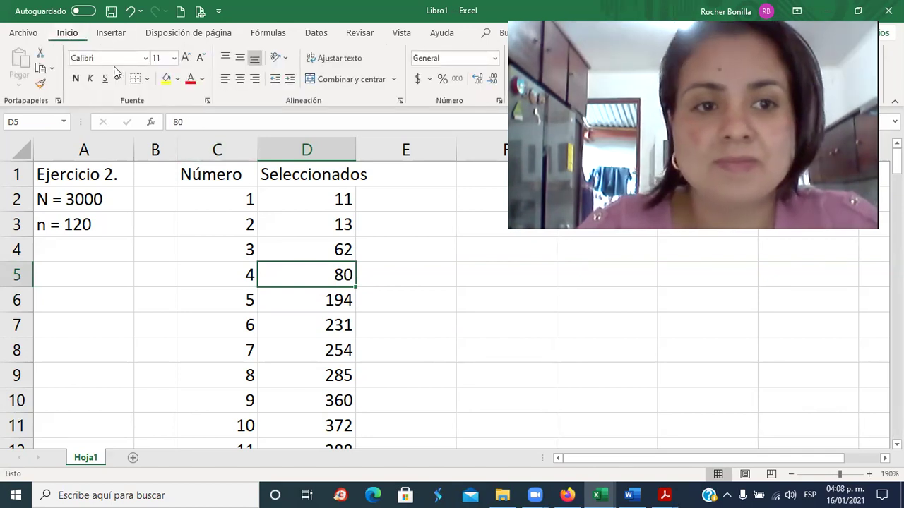
left_click(167, 78)
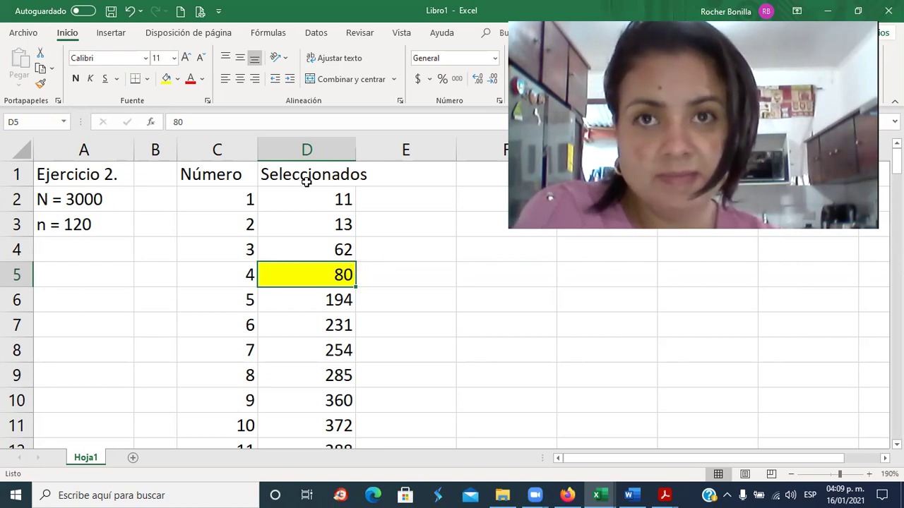
Step: Change the seventh Seleccionados value, in cell D8, to 255 and highlight that cell in yellow
left_click(333, 352)
type("255")
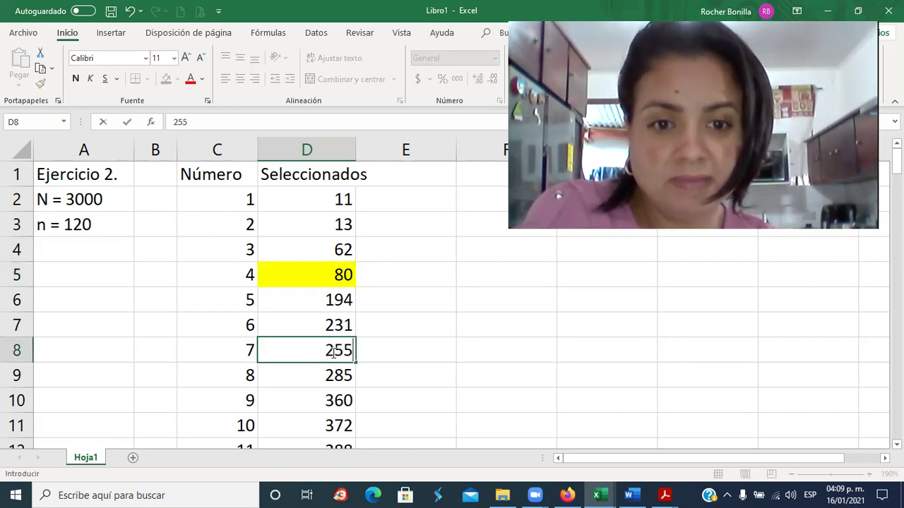
key("Return")
left_click(312, 345)
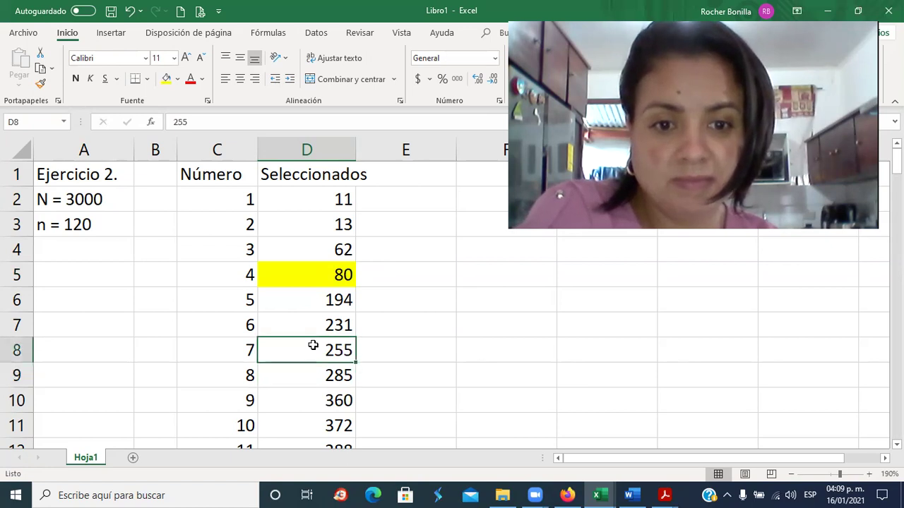
left_click(166, 79)
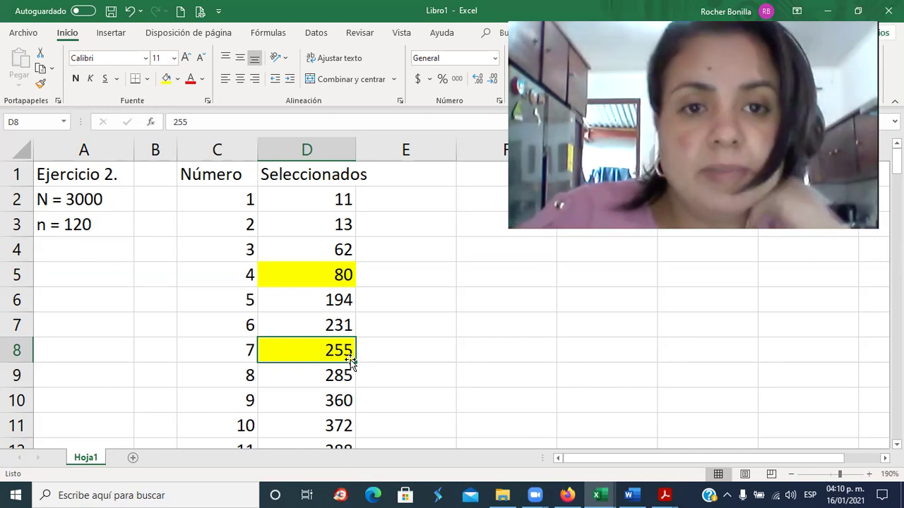
Step: Switch to Adobe Acrobat Reader and read part b of exercise 2 in Ej Muestreo 1(3).pdf, marking the sampling method and the r value
left_click(666, 495)
left_click(586, 444)
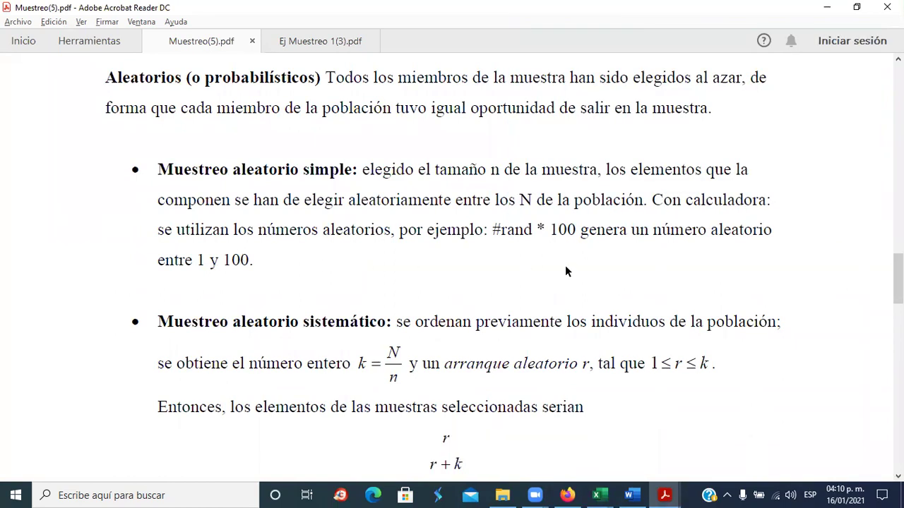
key("alt+Tab")
key("alt+Tab")
key("alt+Tab")
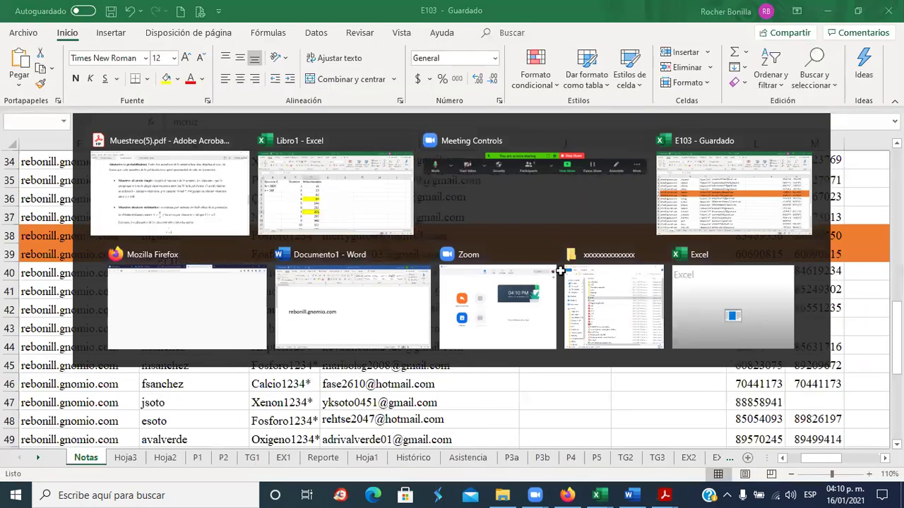
key("alt+Tab")
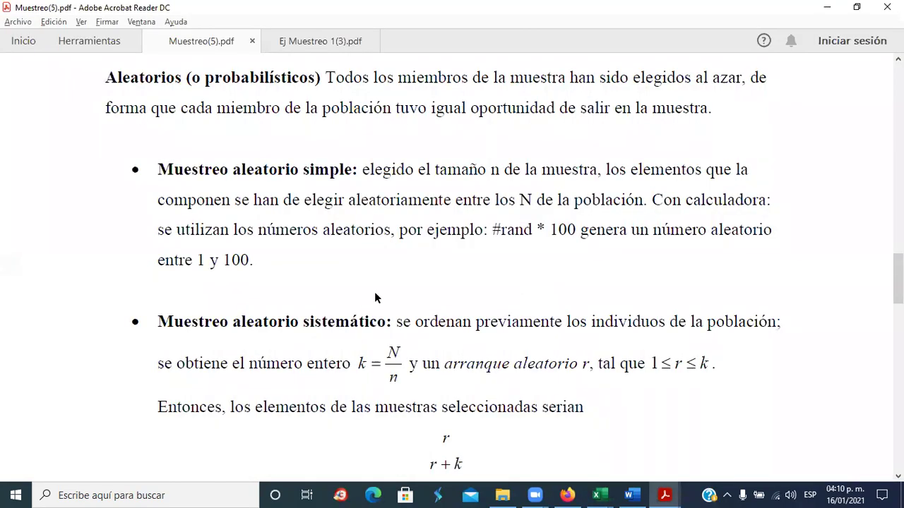
key("alt+Tab")
key("alt+Tab")
left_click(302, 42)
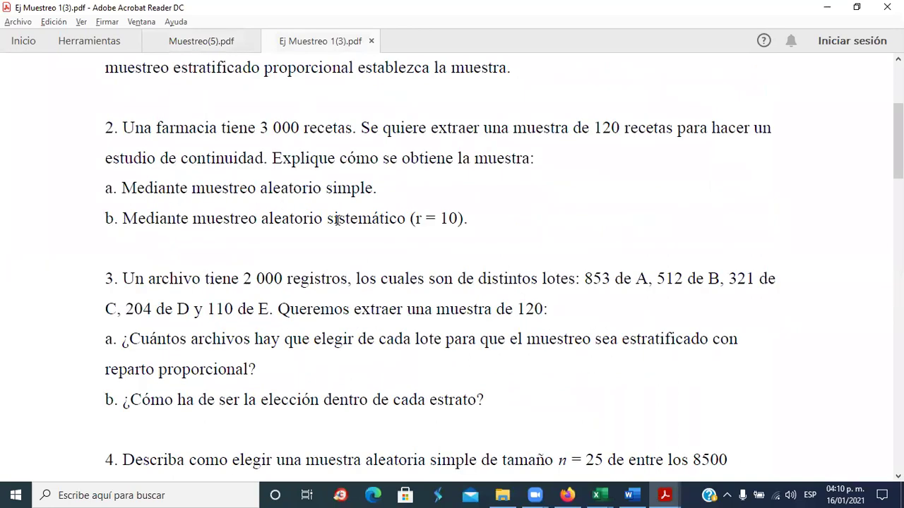
double_click(362, 221)
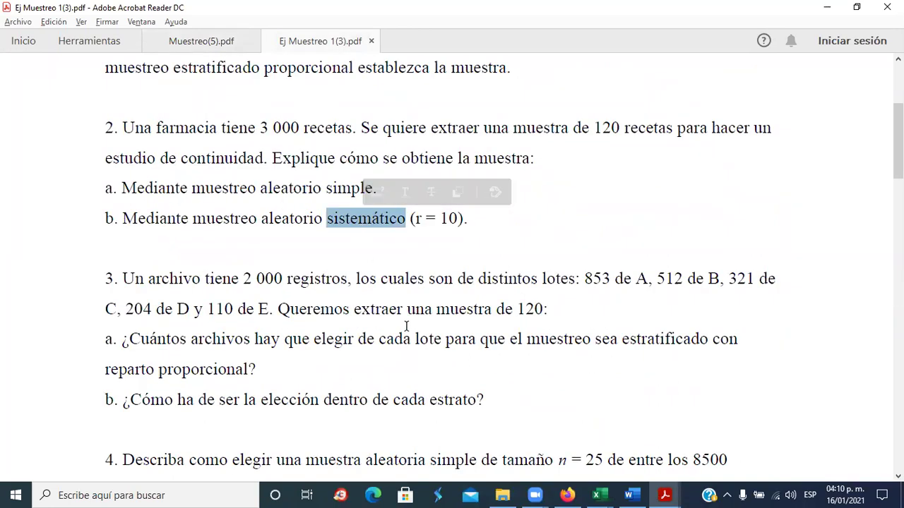
left_click_drag(415, 219, 468, 220)
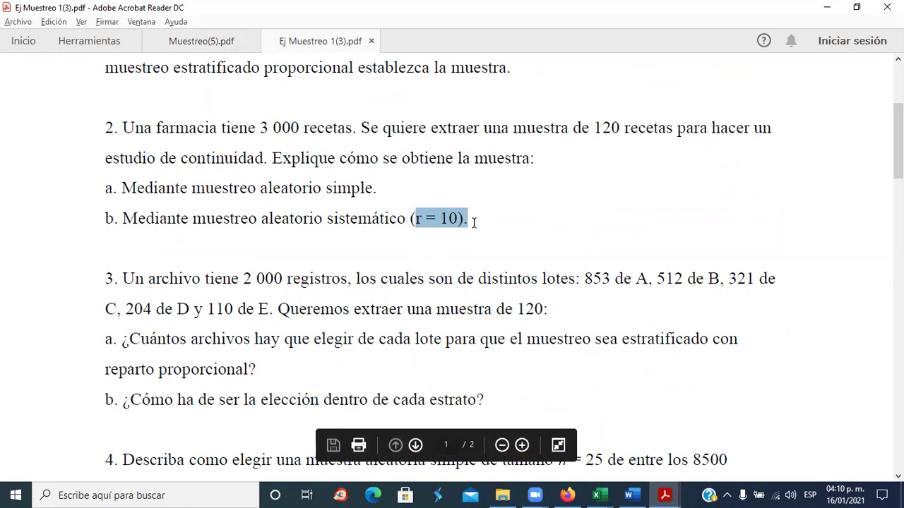
Step: Examine the systematic random sampling definition and its formulas in Muestreo(5).pdf
key("alt+Tab")
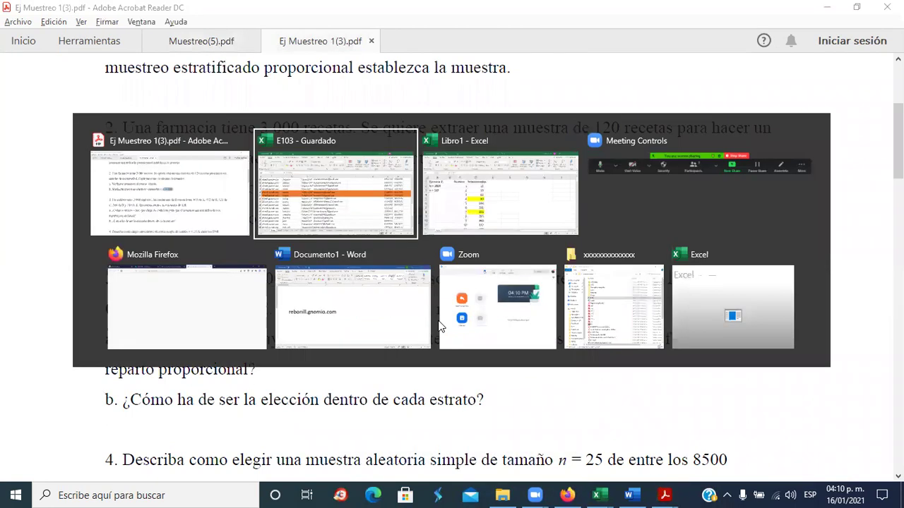
key("alt+Tab")
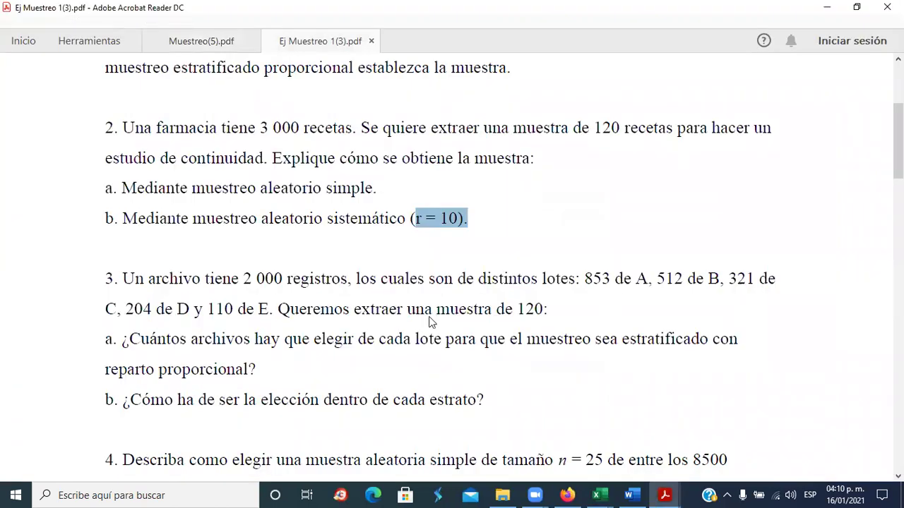
key("alt+Tab")
key("alt+Tab")
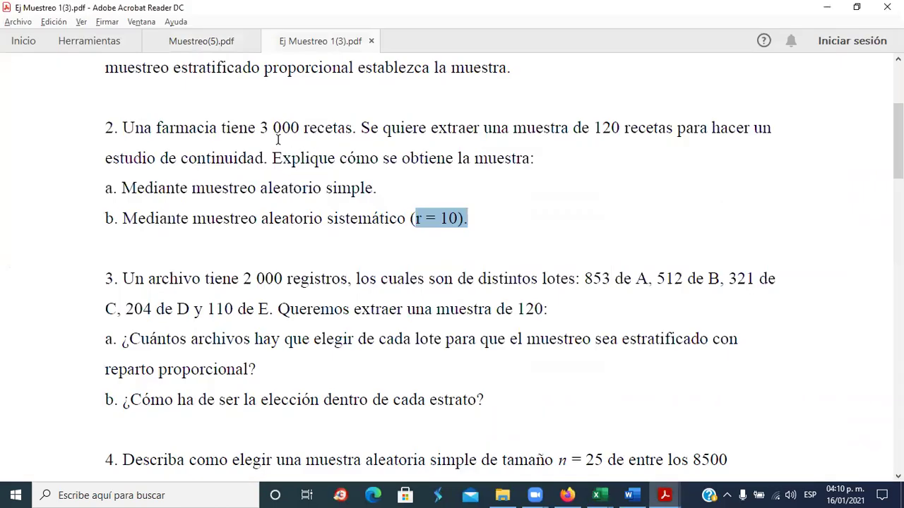
left_click(199, 36)
scroll(327, 210, "down", 3)
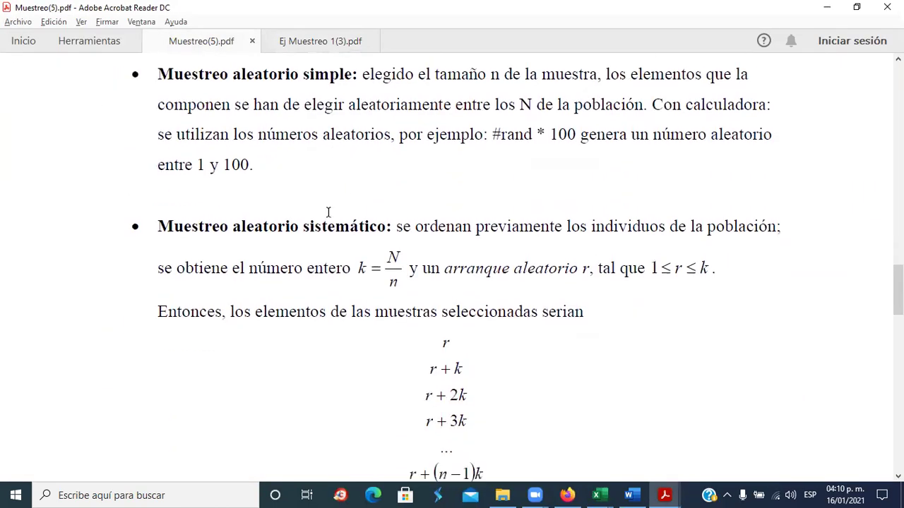
scroll(328, 212, "down", 1)
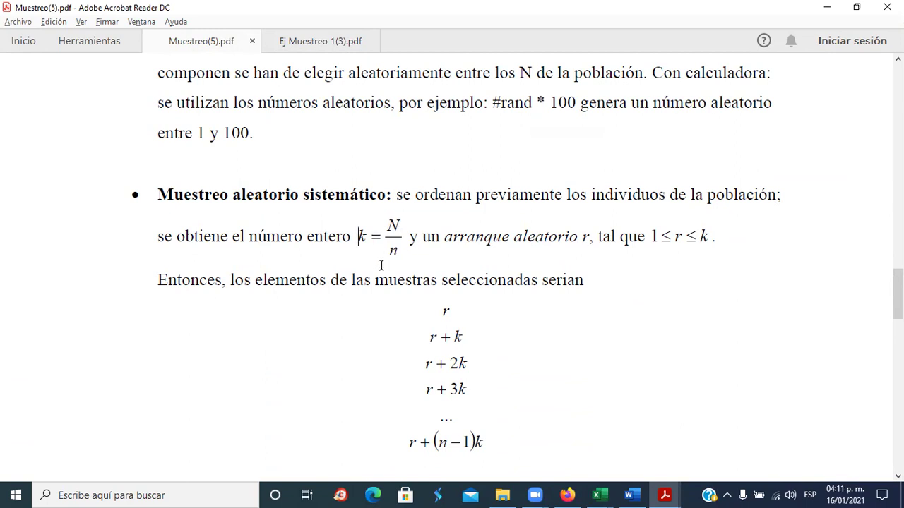
Step: Switch to the Libro1 workbook in Excel and enter "k = 3000/120" in cell A4, below the sample size
key("alt+Tab")
key("Tab")
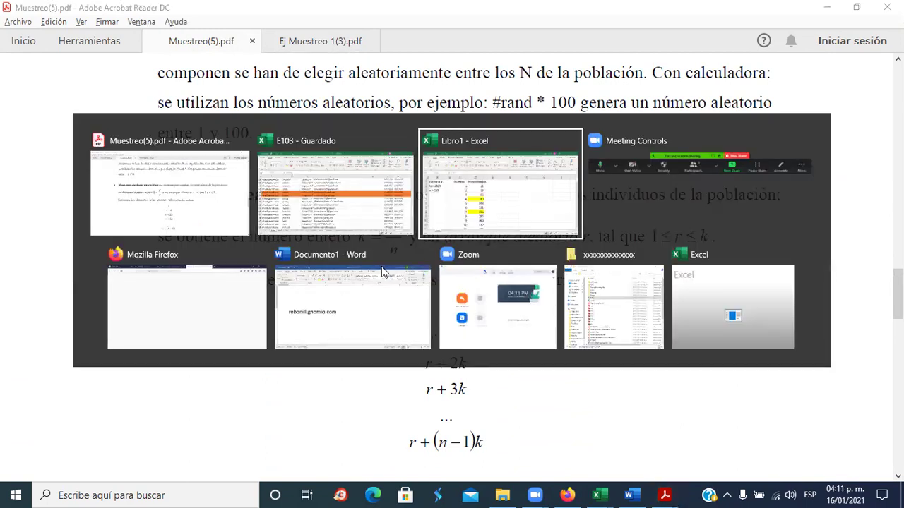
left_click(61, 250)
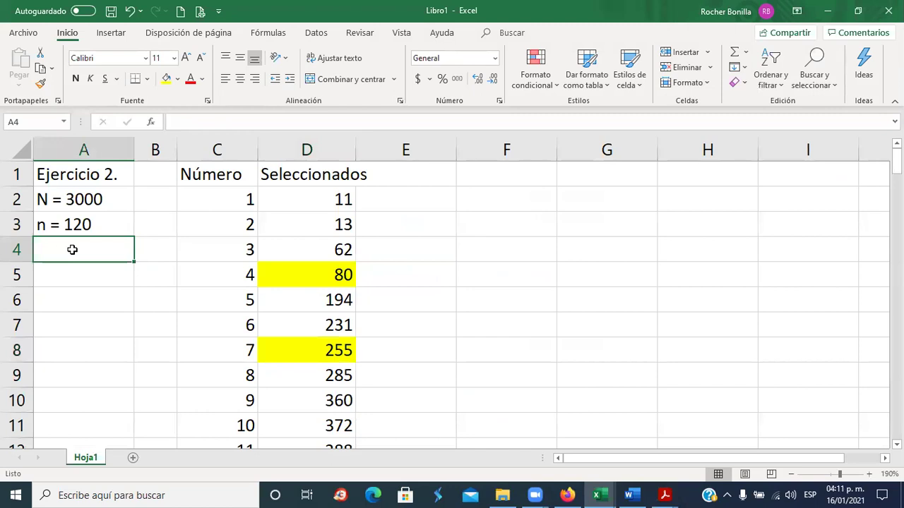
type("k =")
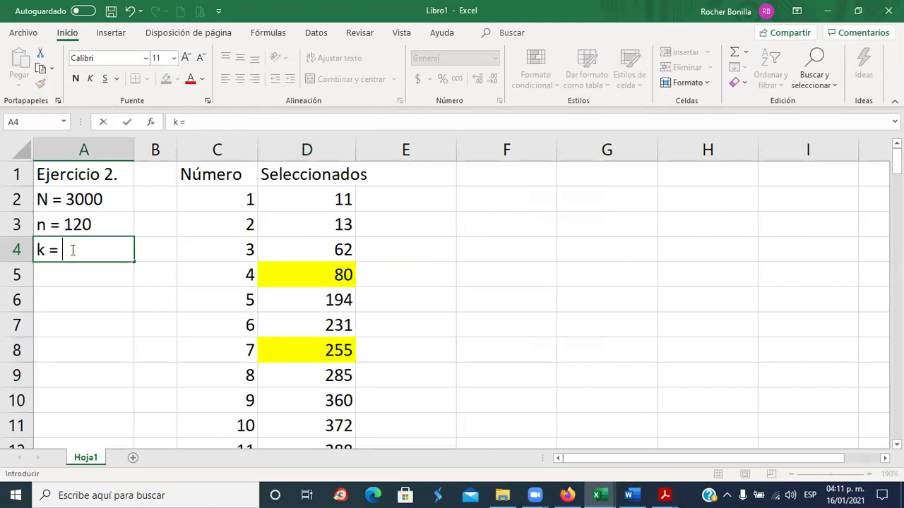
type(" 2000")
key("BackSpace")
key("BackSpace")
key("BackSpace")
key("BackSpace")
type("3000/120")
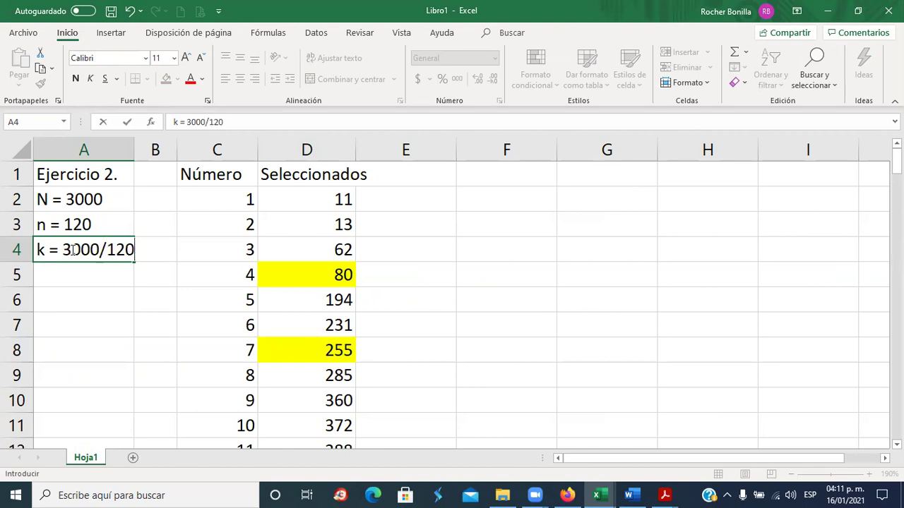
key("Return")
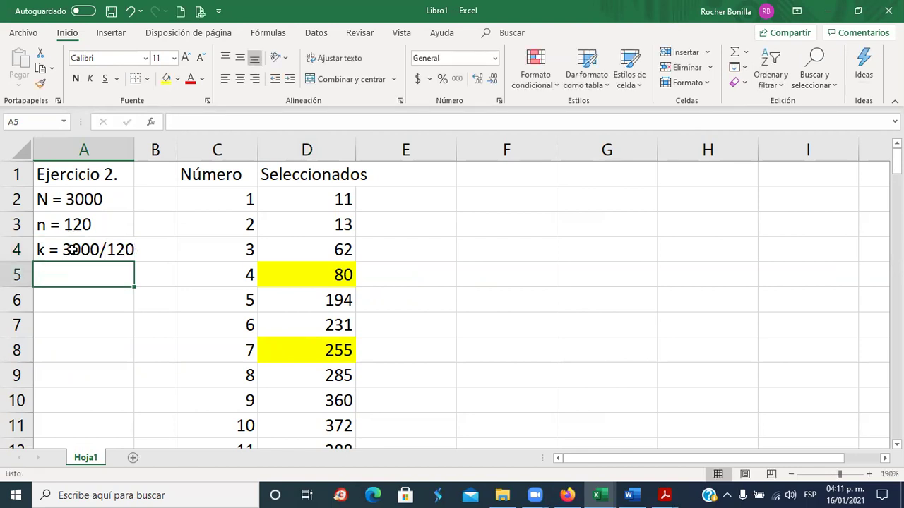
Step: Widen columns A and B and append an equals sign to the k label so it reads "k = 3000/120="
left_click_drag(180, 152, 202, 152)
left_click(149, 249)
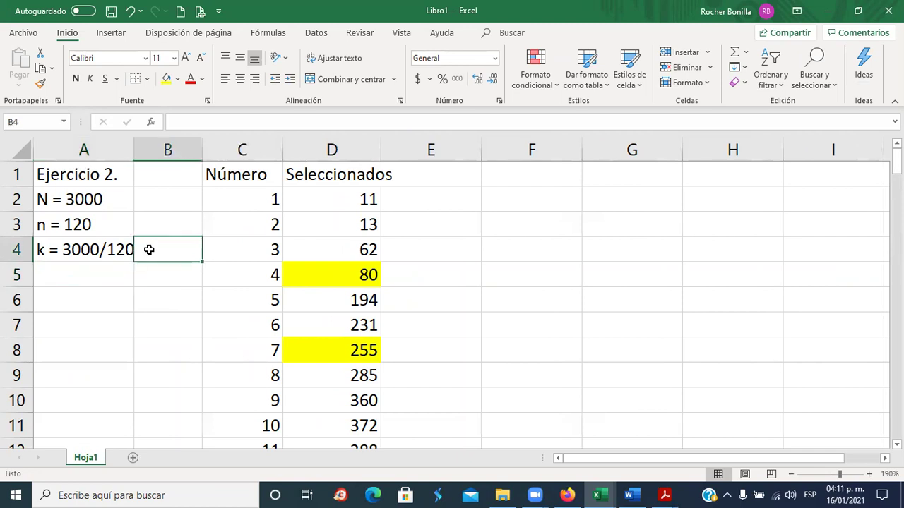
left_click(83, 249)
left_click_drag(133, 149, 150, 150)
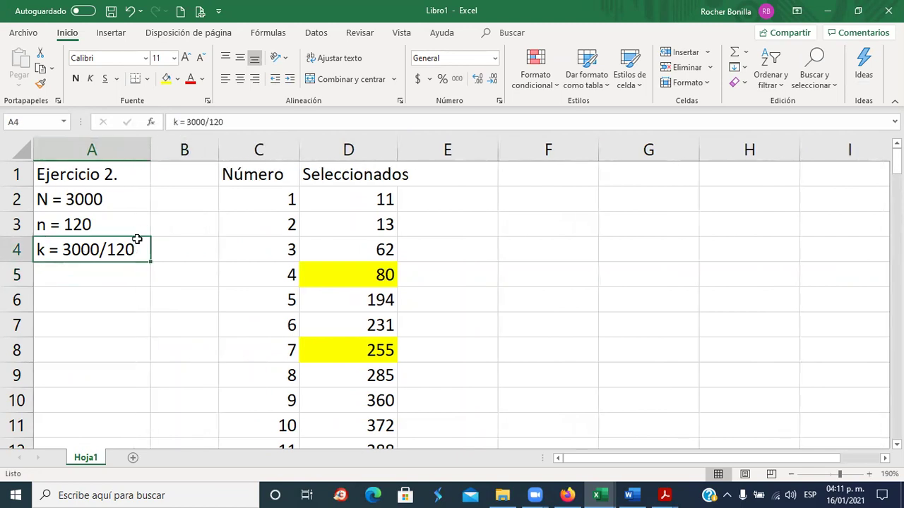
left_click(243, 125)
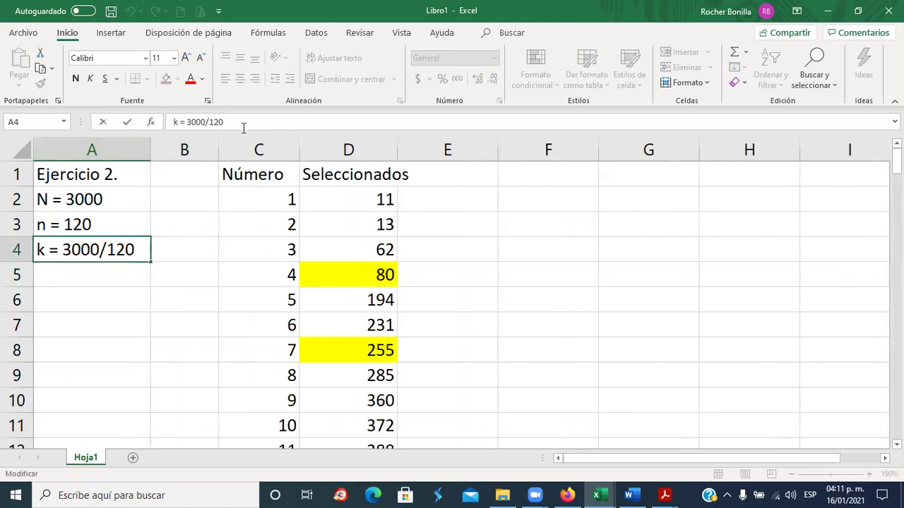
type("=")
key("Return")
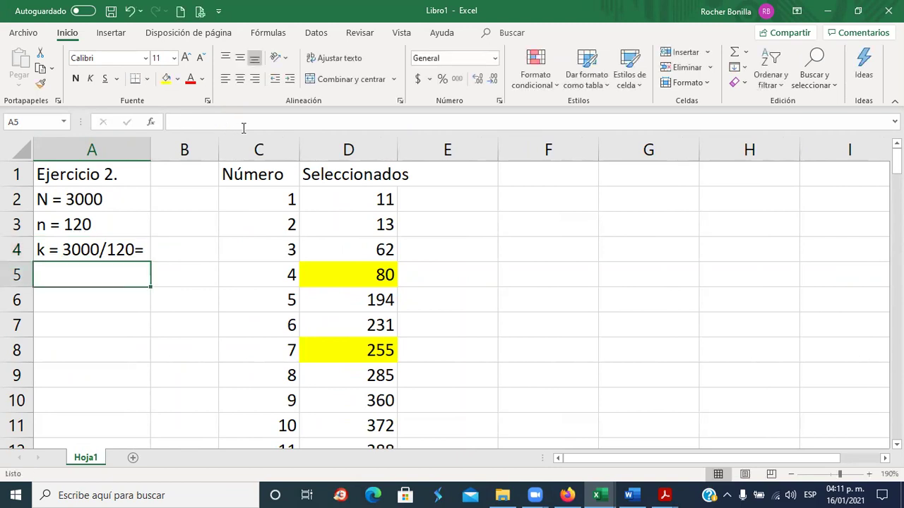
Step: Calculate k in cell B4 with the formula +3000/120
left_click(181, 246)
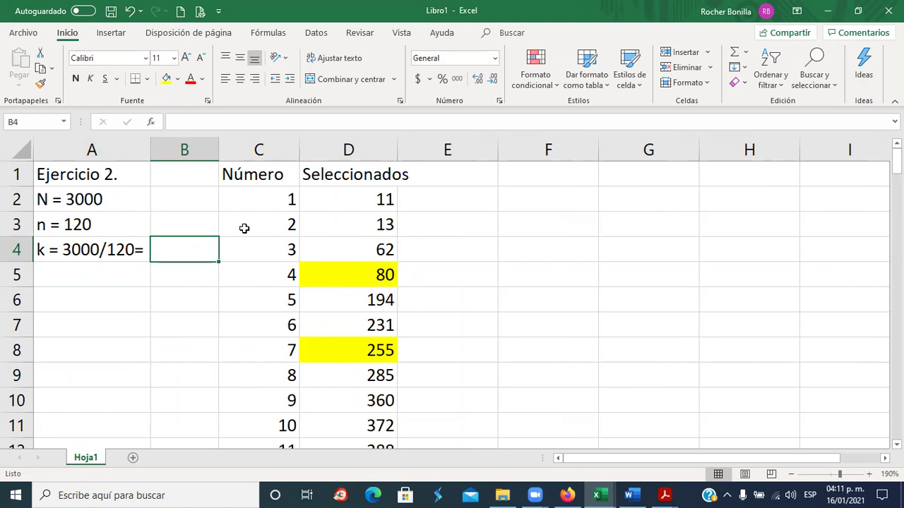
type("+")
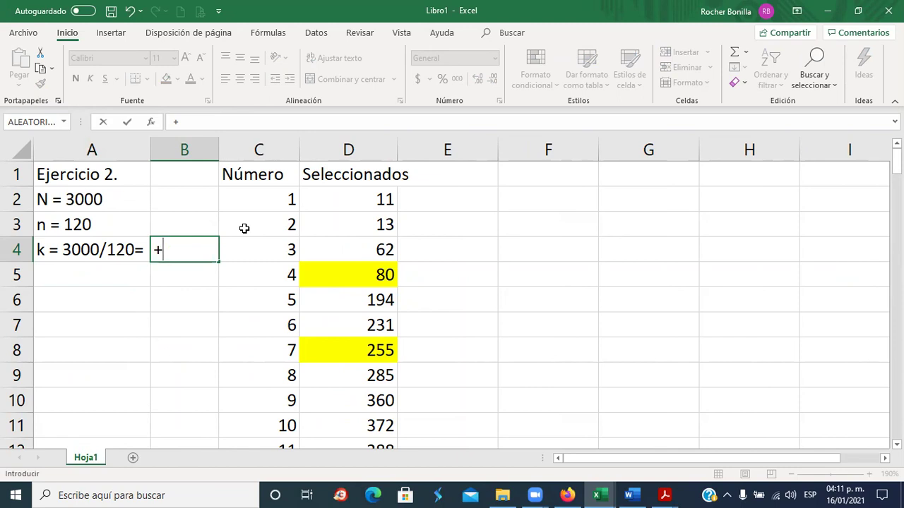
type("3000/")
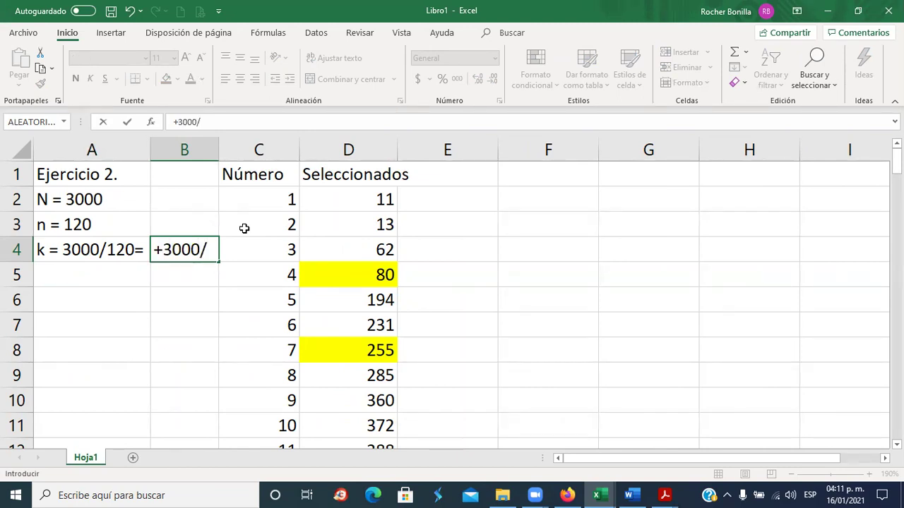
type("120")
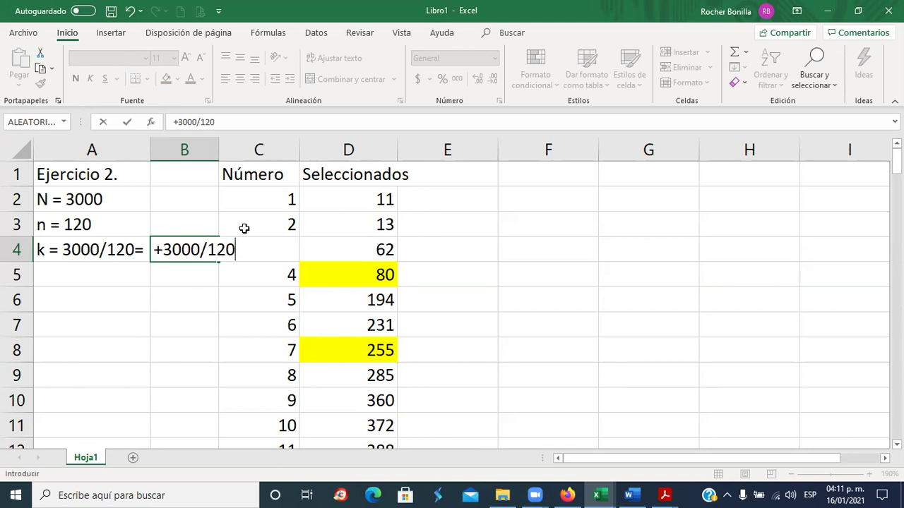
key("Return")
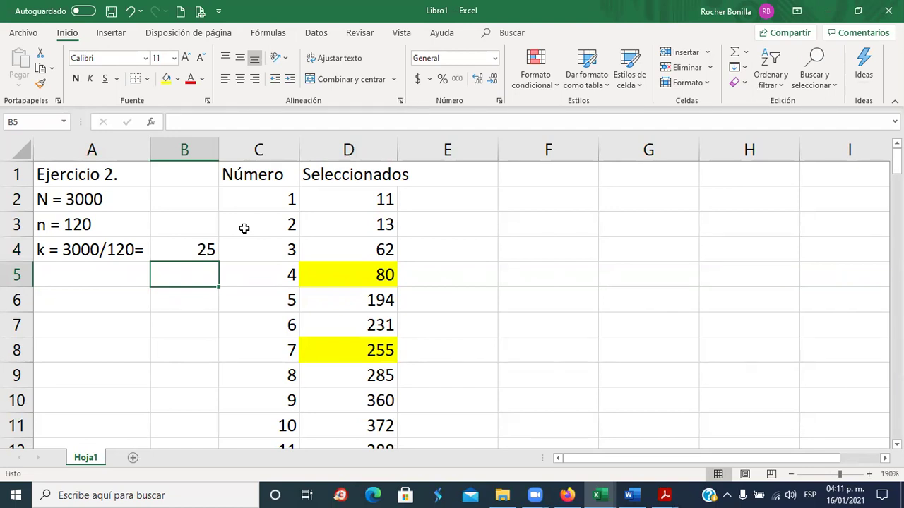
key("Up")
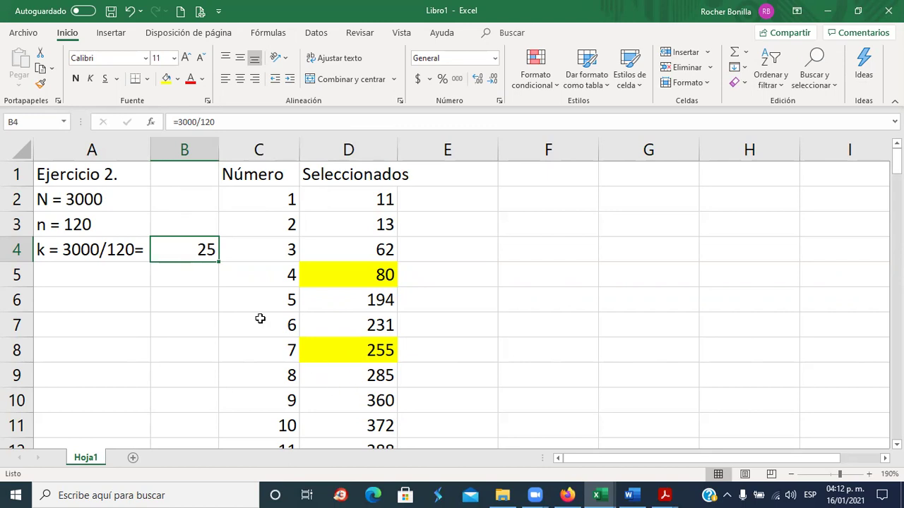
Step: Select cell A5 for the random start, and look up the r value given for exercise 2b in Ej Muestreo 1(3).pdf
left_click(156, 274)
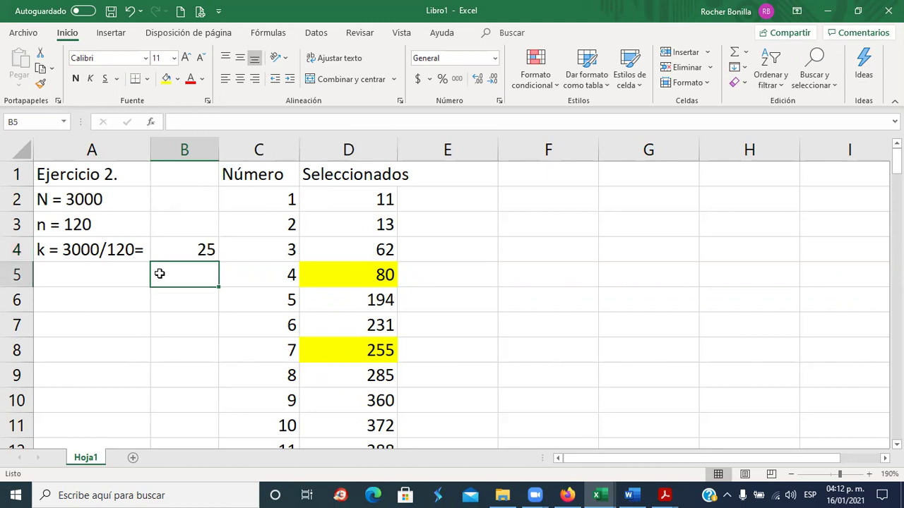
left_click(89, 273)
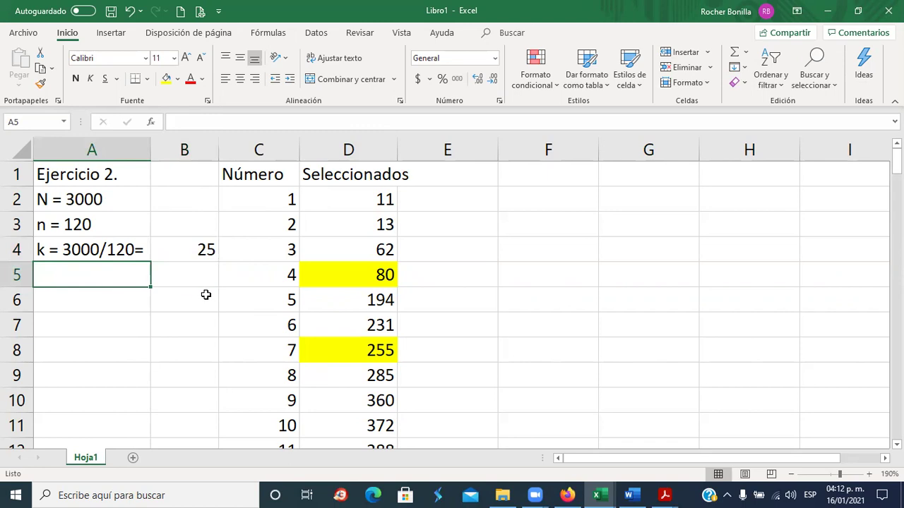
key("alt+Tab")
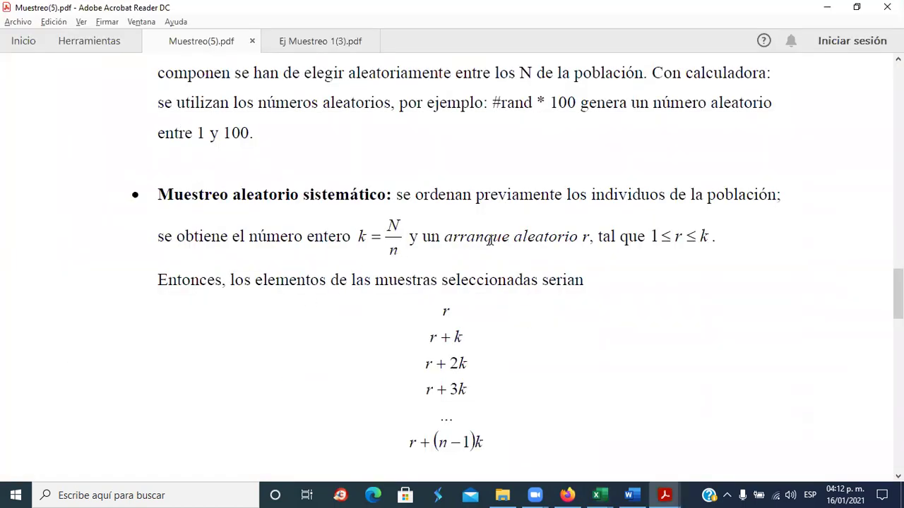
key("alt+Tab")
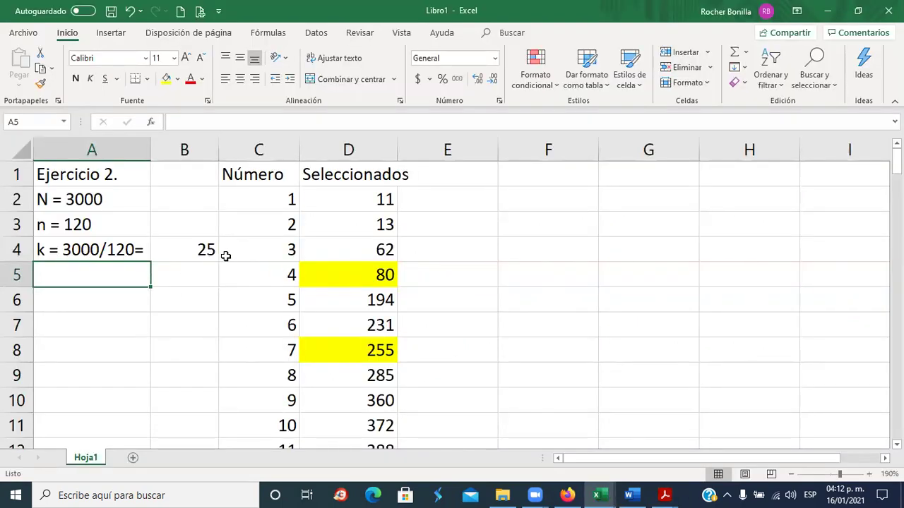
key("alt+Tab")
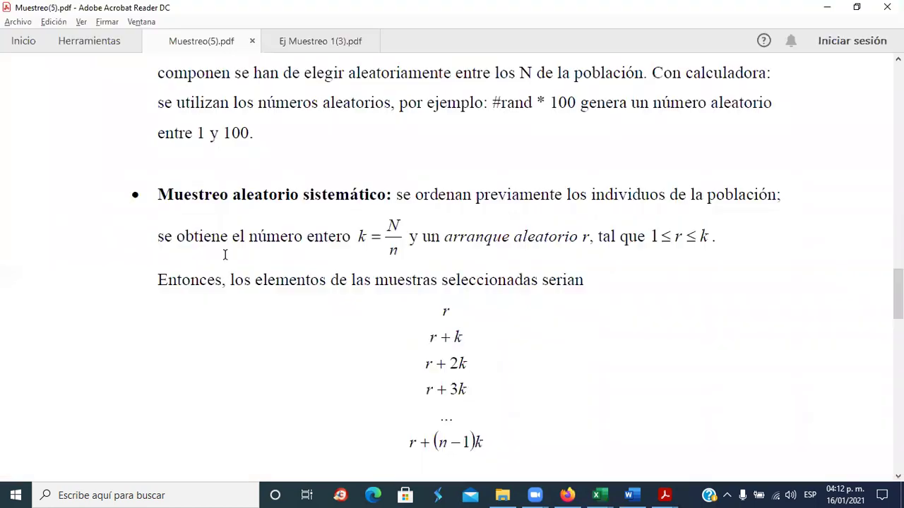
key("alt+Tab")
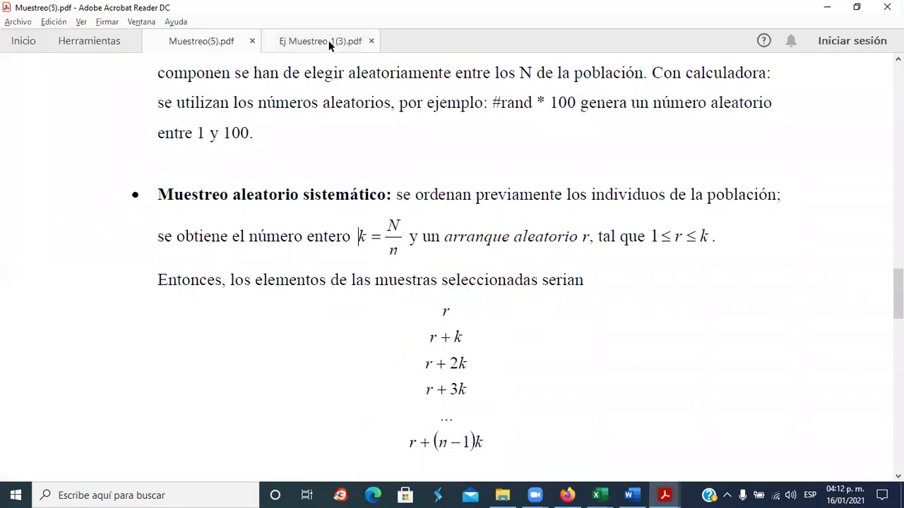
left_click(328, 40)
left_click(457, 228)
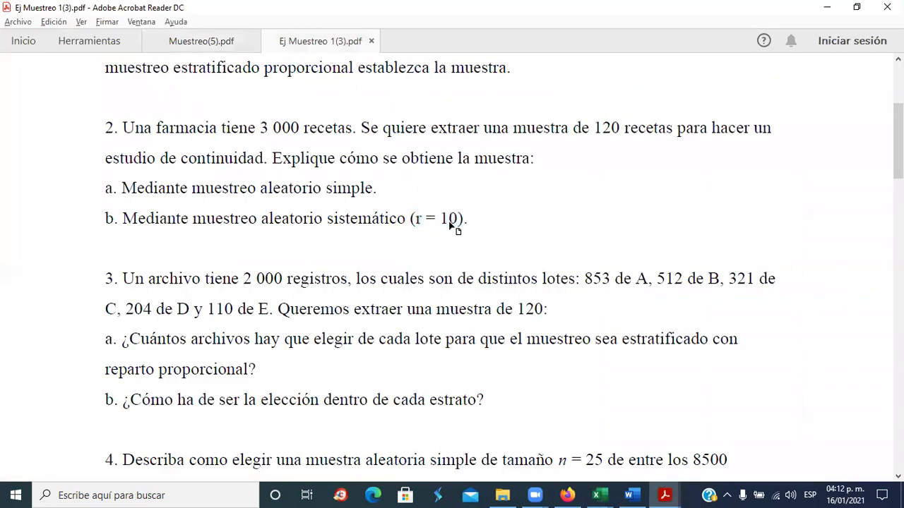
left_click_drag(417, 220, 467, 220)
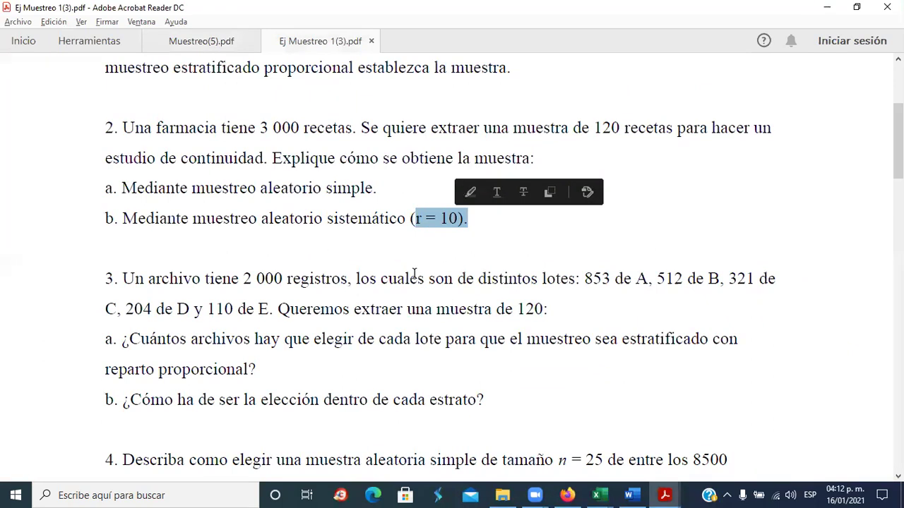
Step: Switch back to the Libro1 workbook in Excel and enter the label "r (arranque)" in A5 with the value 10 in B5
key("alt+Tab")
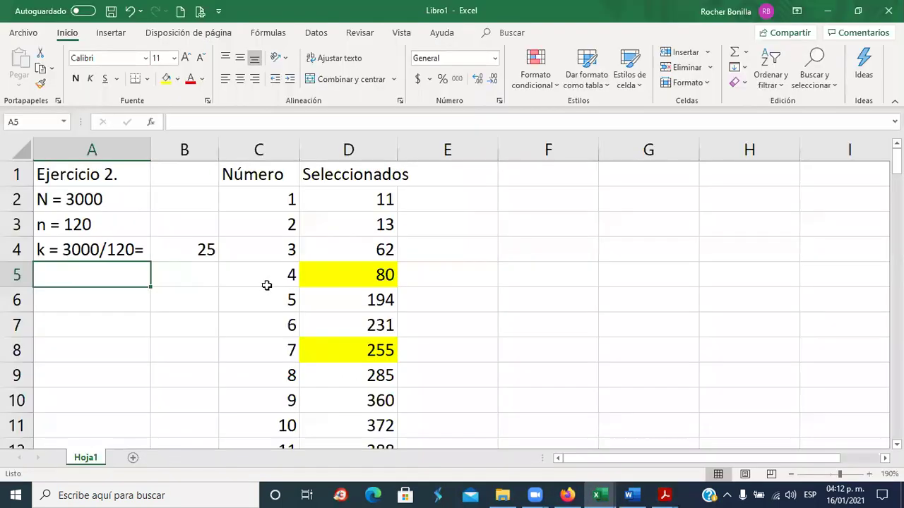
type("r")
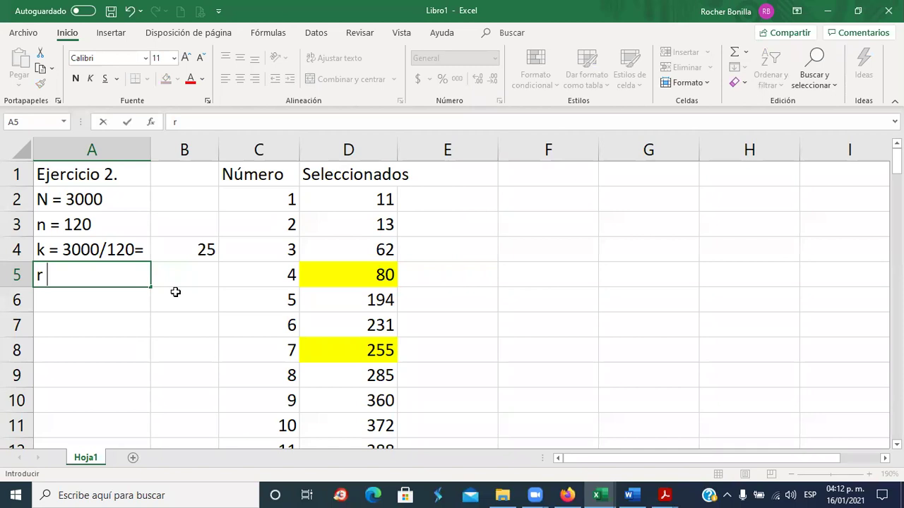
type(" (arranque altearorio)")
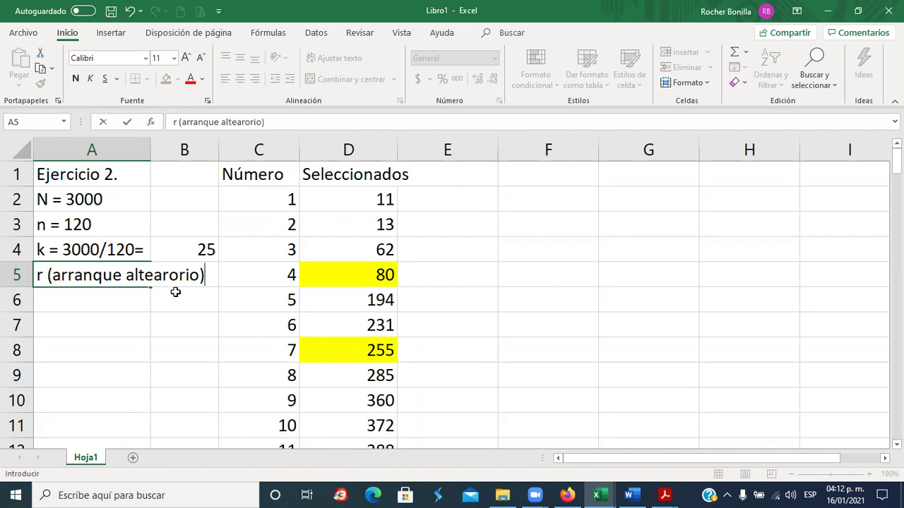
key("BackSpace")
key("BackSpace")
key("BackSpace")
key("BackSpace")
key("BackSpace")
key("BackSpace")
key("BackSpace")
key("BackSpace")
key("BackSpace")
key("BackSpace")
key("BackSpace")
key("BackSpace")
key("BackSpace")
type("e)")
key("Tab")
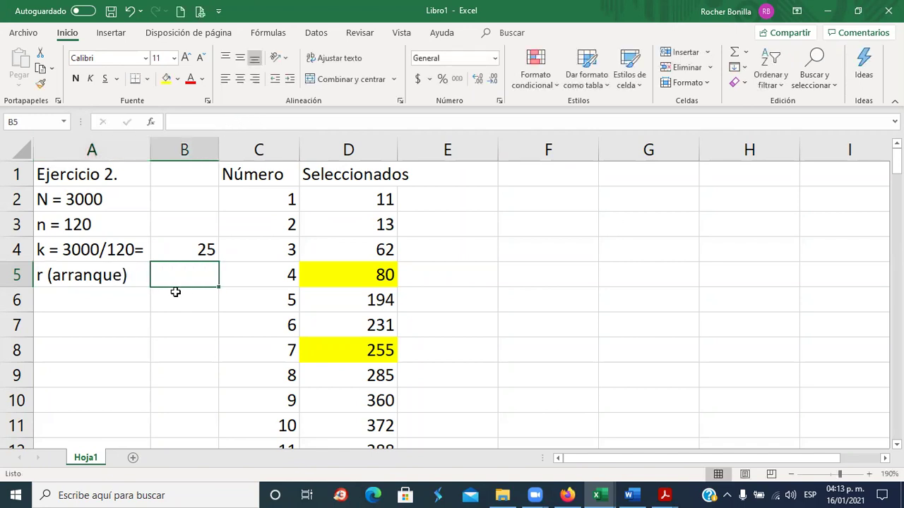
type("10")
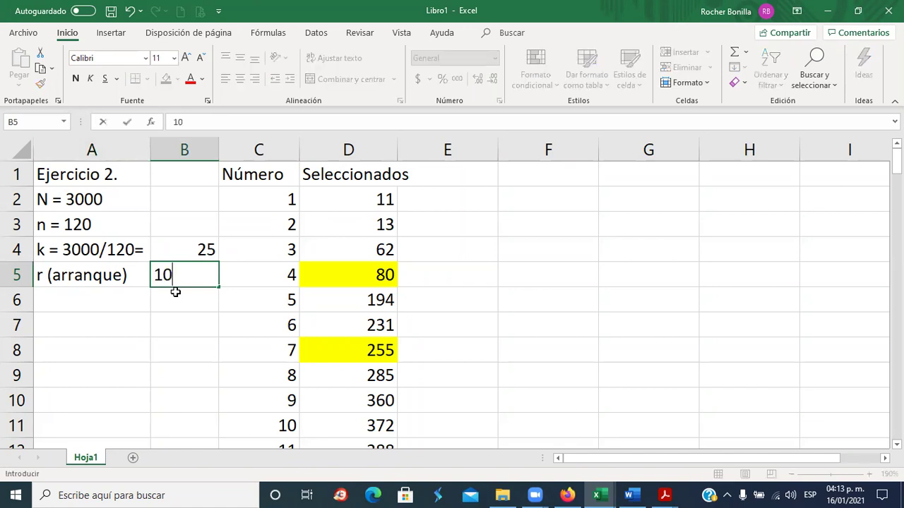
key("Return")
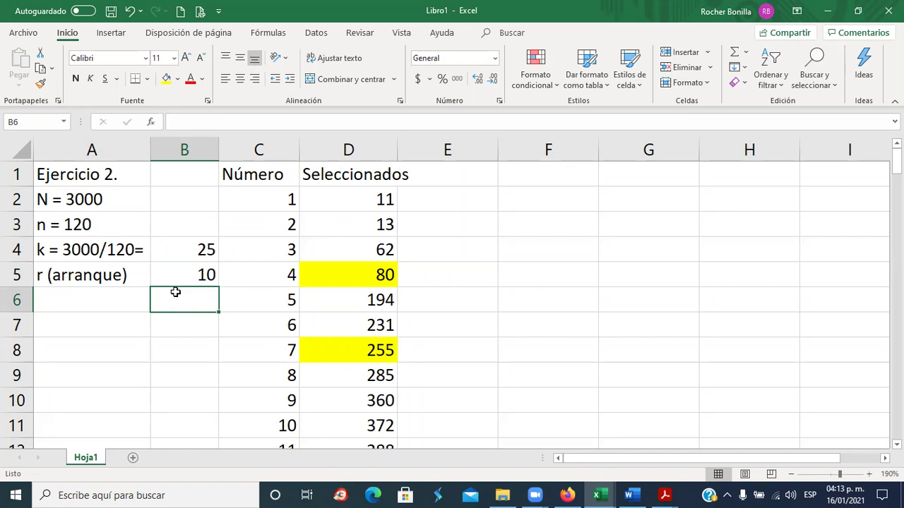
Step: Consult the systematic sampling formulas in Muestreo(5).pdf, and insert an empty row above row 1 in the Libro1 workbook
key("alt+Tab")
key("alt+Tab")
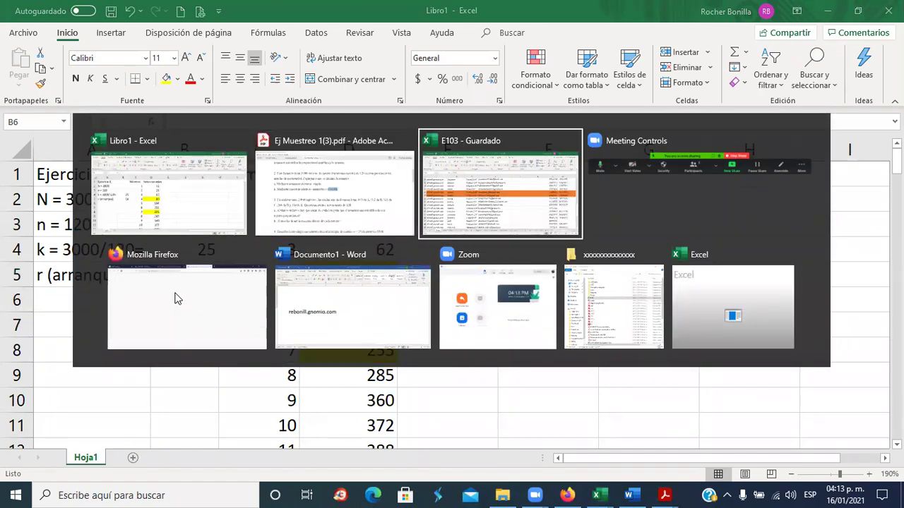
key("alt+Tab")
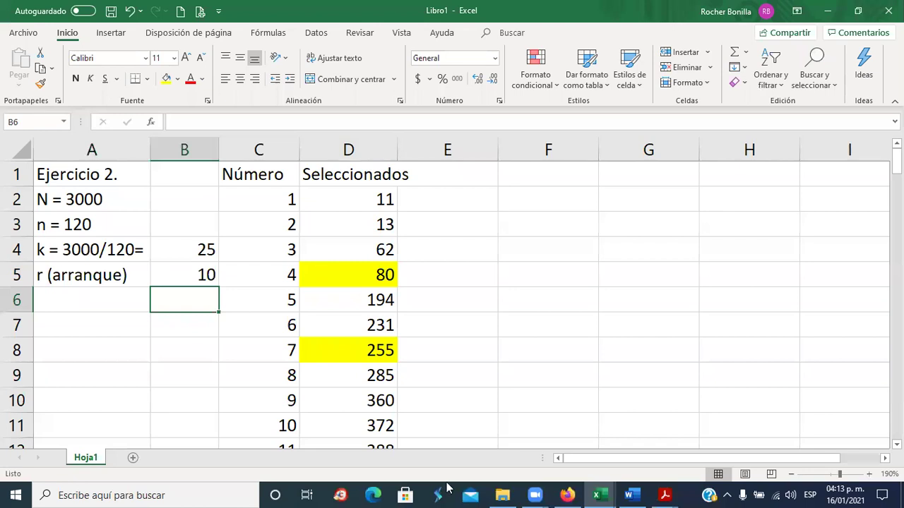
mouse_move(664, 494)
left_click(603, 423)
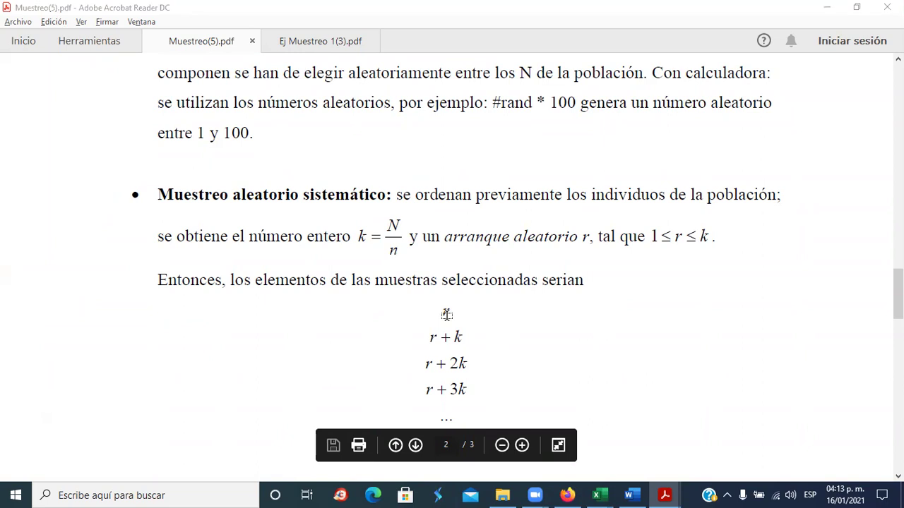
key("alt+Tab")
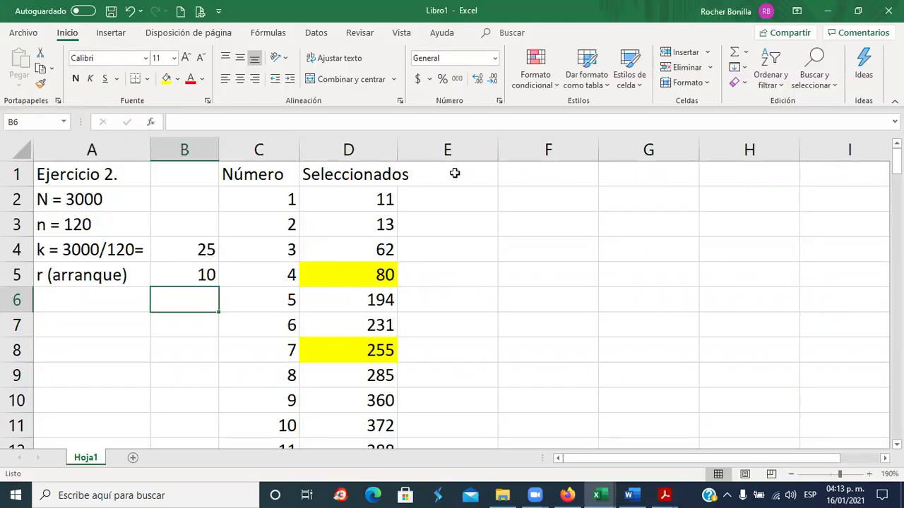
left_click(454, 173)
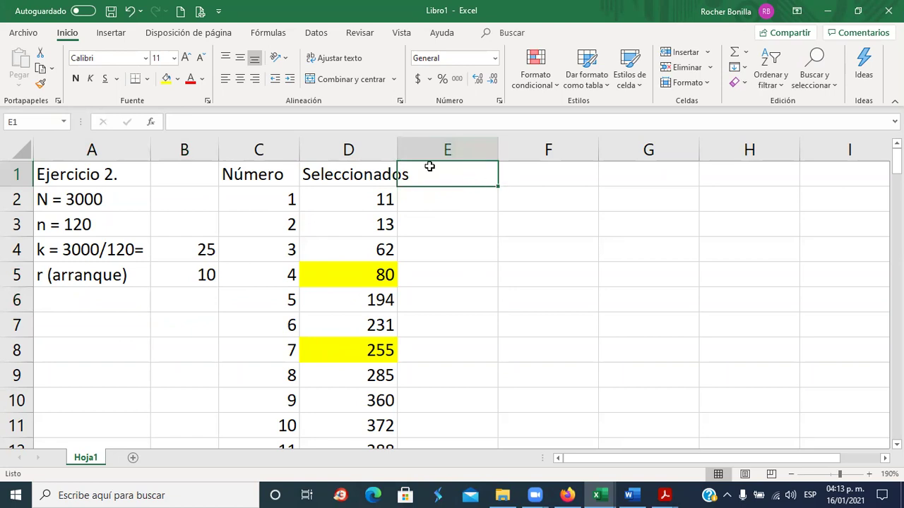
left_click(10, 172)
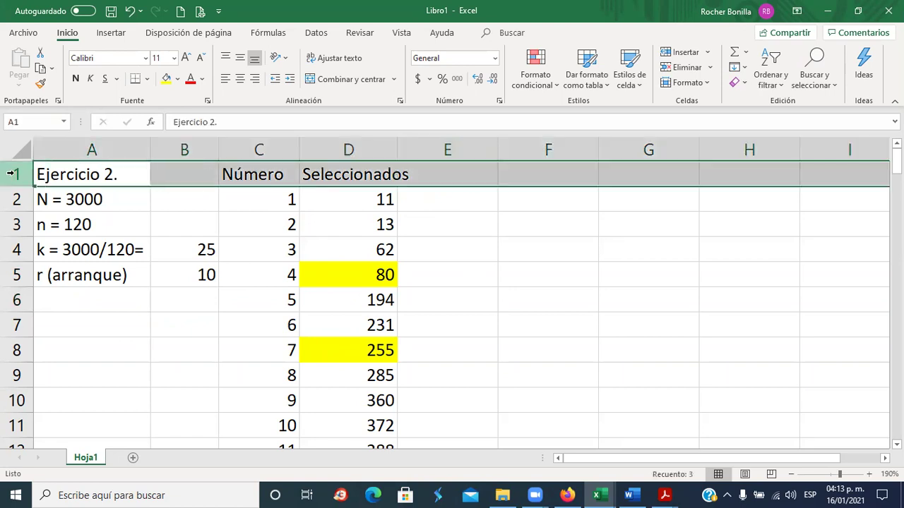
right_click(15, 174)
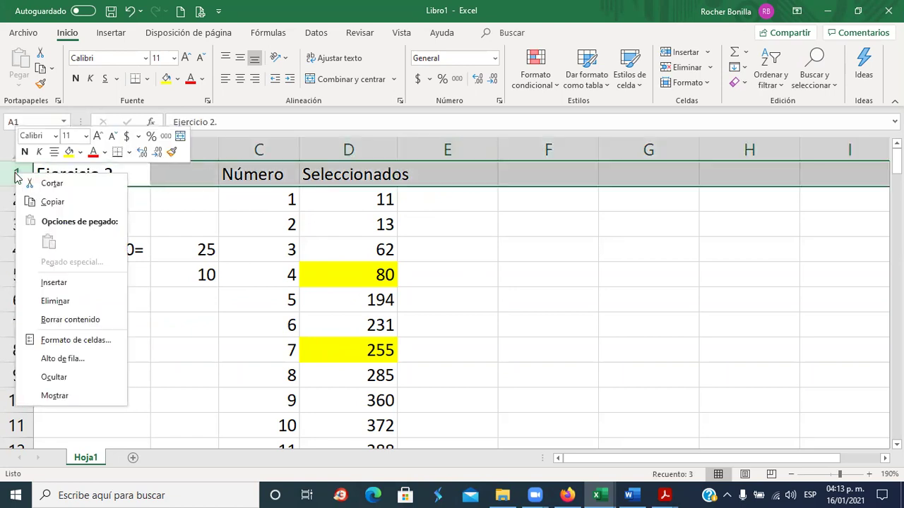
left_click(61, 281)
Step: Enter the headings "M Aleatorio" in D1 and "M Sistematico" in E1
left_click(371, 173)
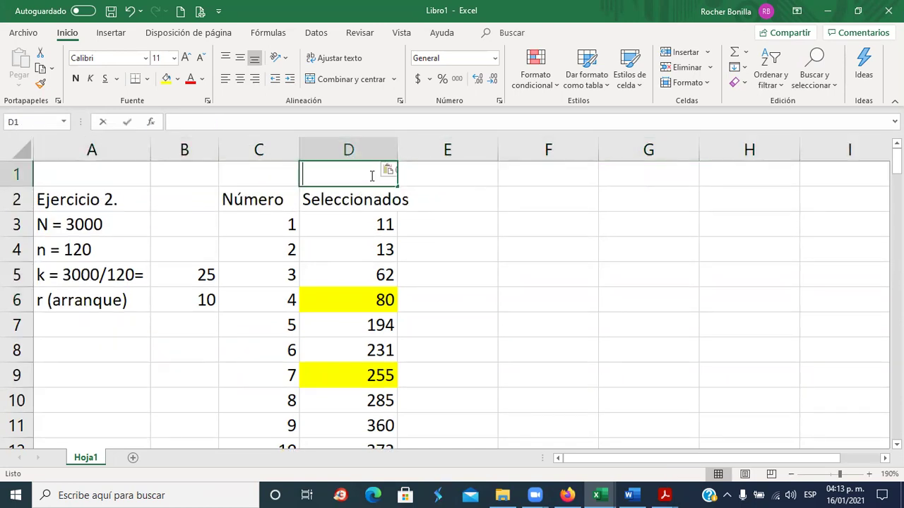
type("M Aleatorio")
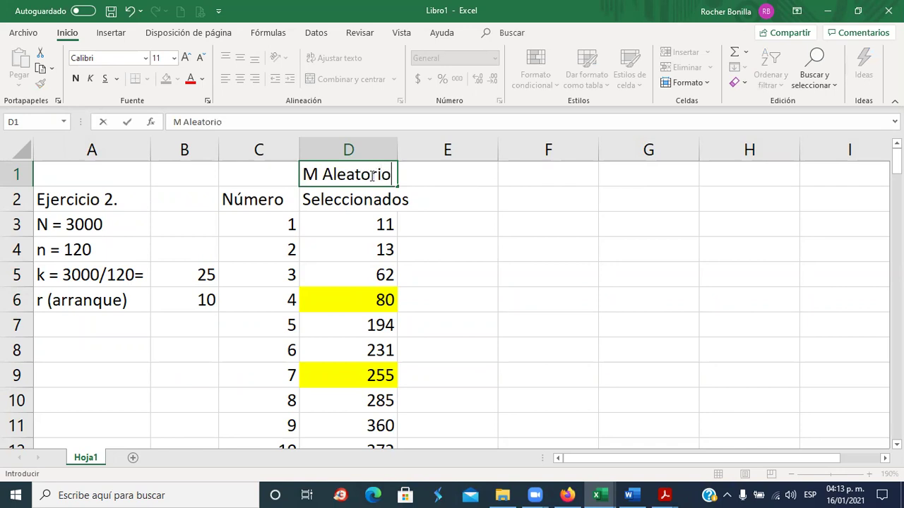
key("Tab")
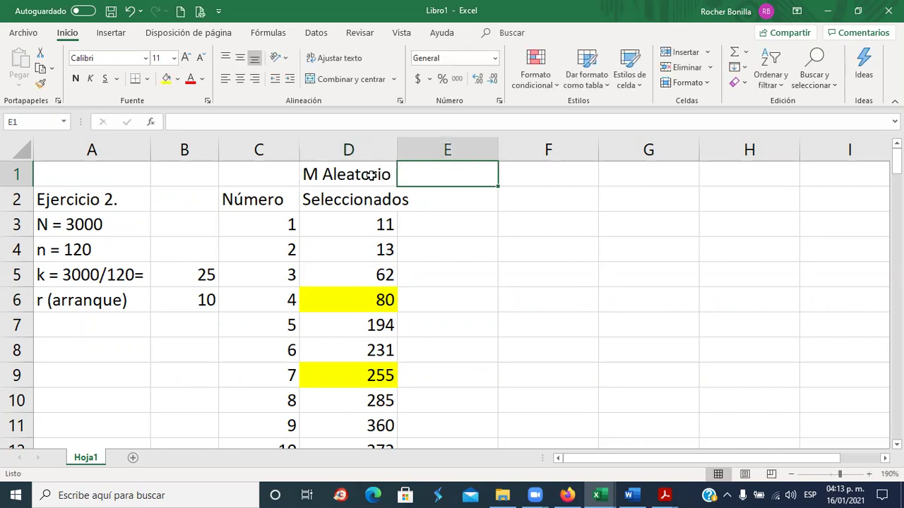
type("M E")
key("BackSpace")
type("Sistematic")
type("p")
key("BackSpace")
type("o")
key("Return")
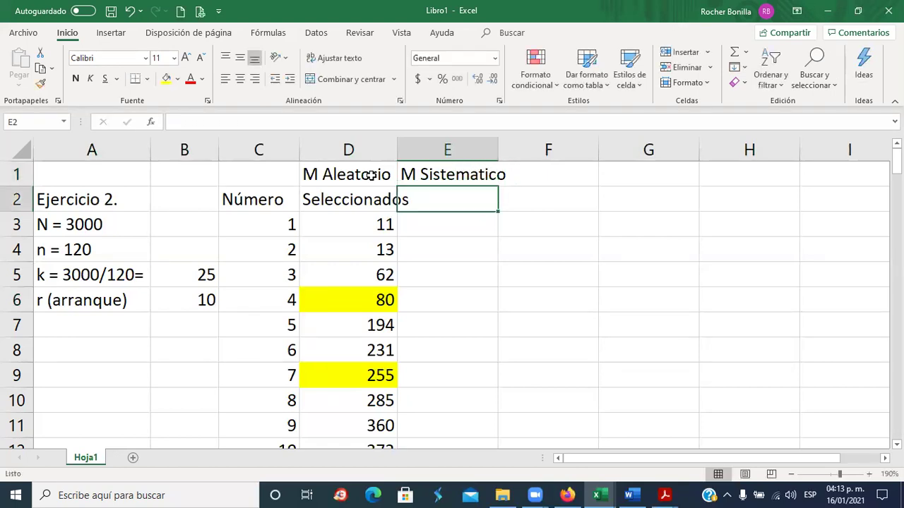
key("Return")
Step: Enter the heading "Seleccionado" in E2 and the first systematic element, 10, in E3
left_click(439, 202)
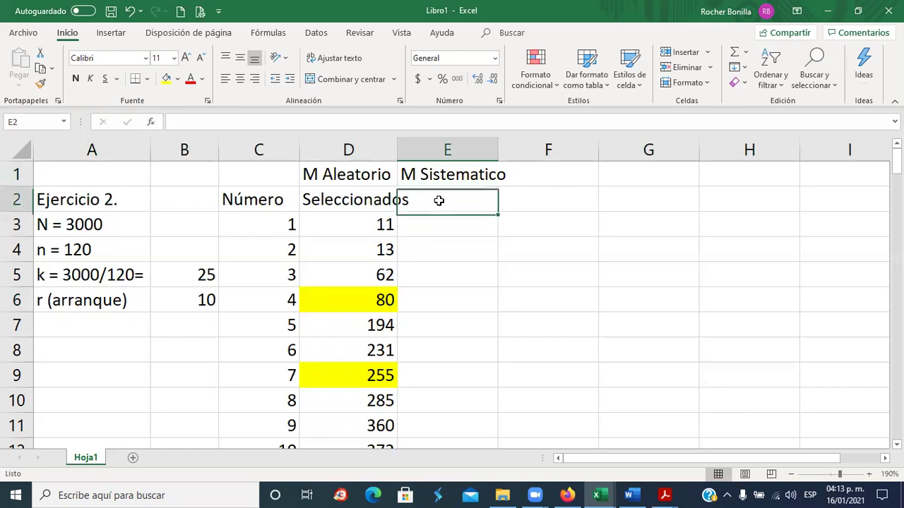
type("Seleccionado")
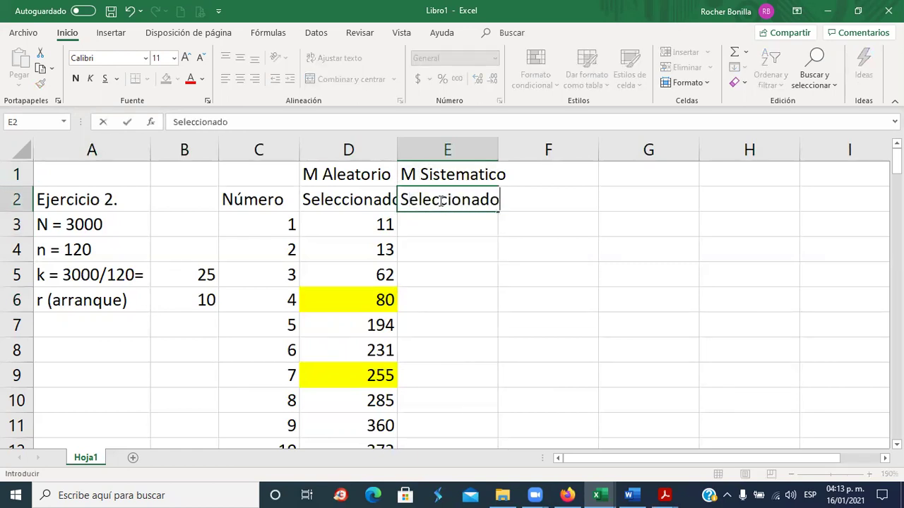
key("Return")
type("10")
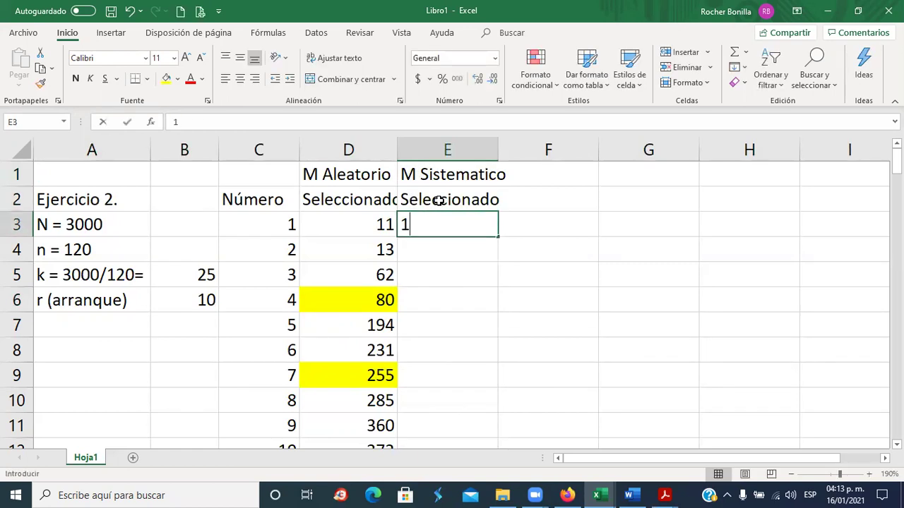
key("Return")
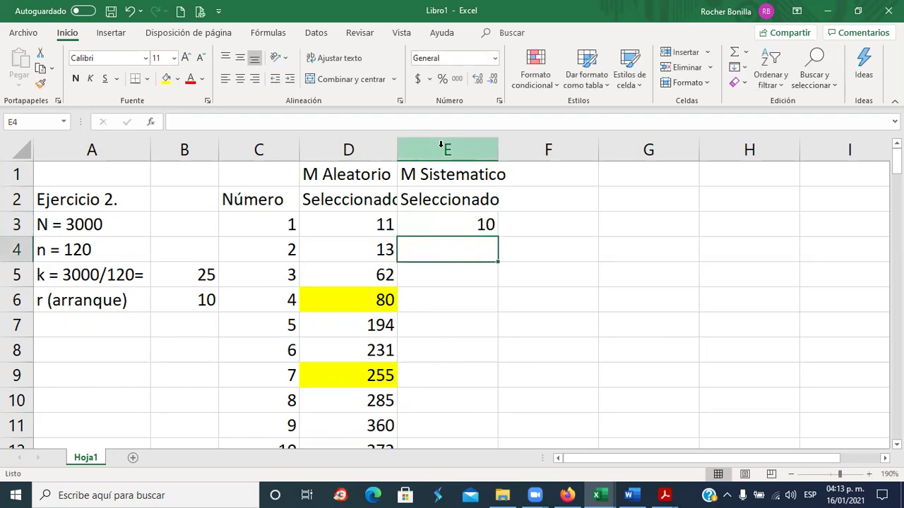
Step: Check the r + k formula in Muestreo(5).pdf and calculate the second systematic element in cell E4 of Libro1 with +10+25
key("alt+Tab")
scroll(451, 329, "down", 2)
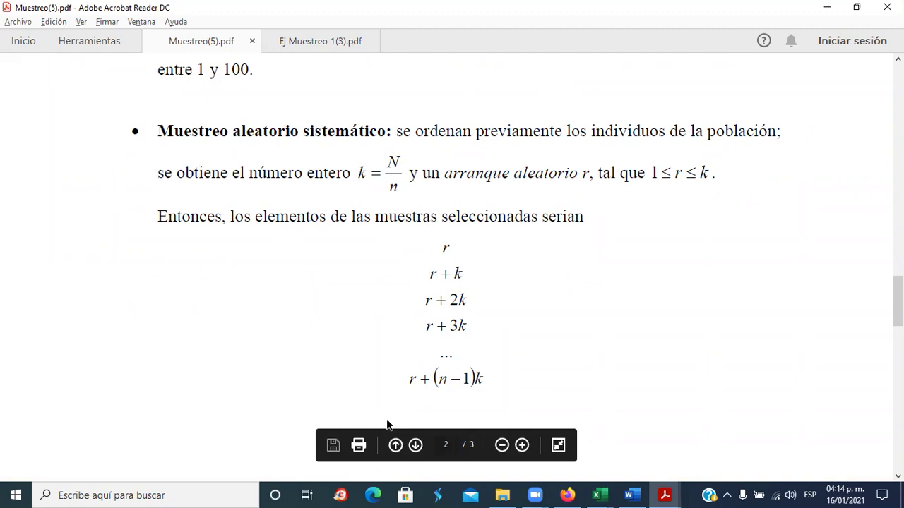
key("alt+Tab")
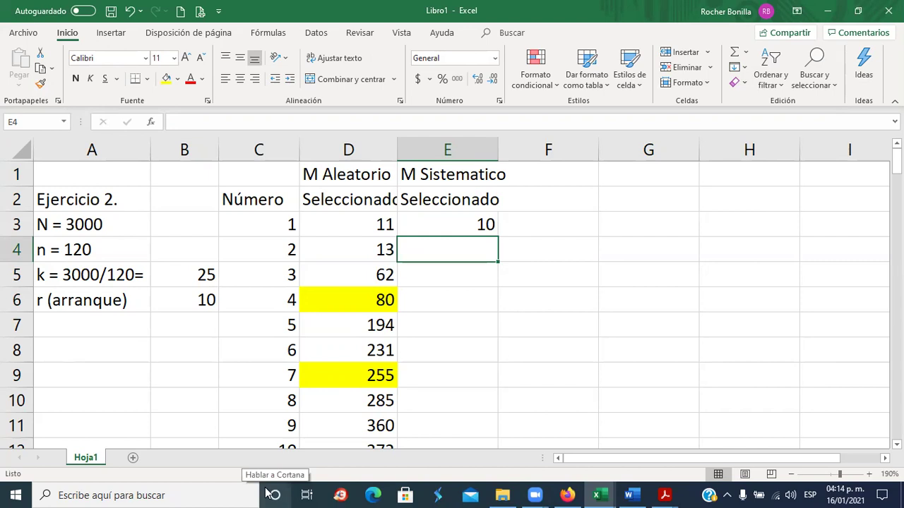
type("+")
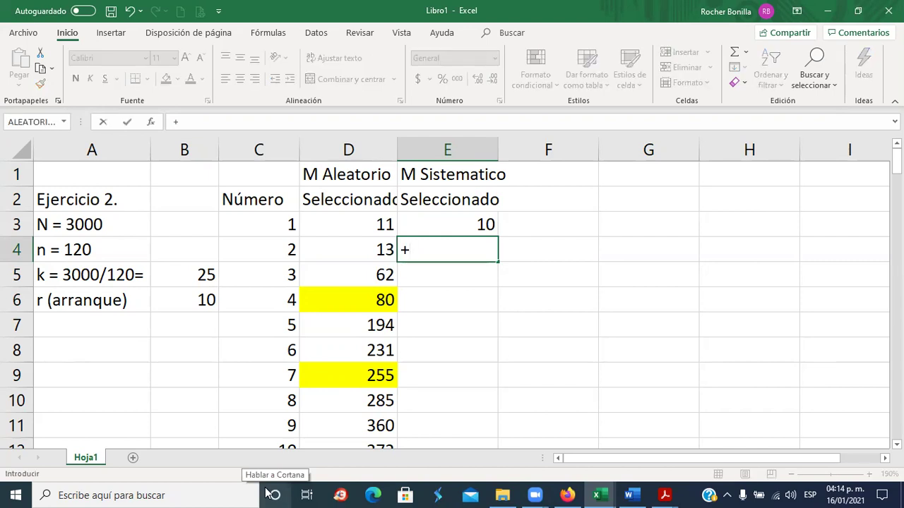
type("10+")
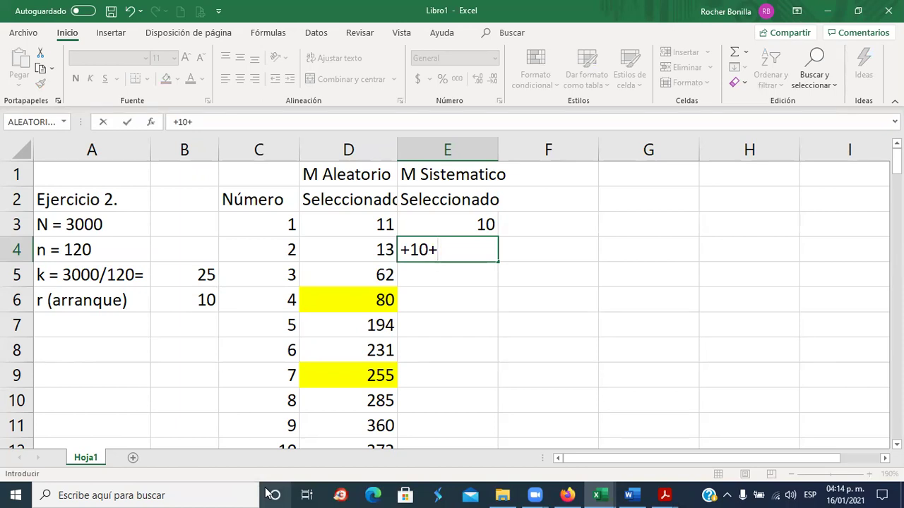
type("25")
key("Return")
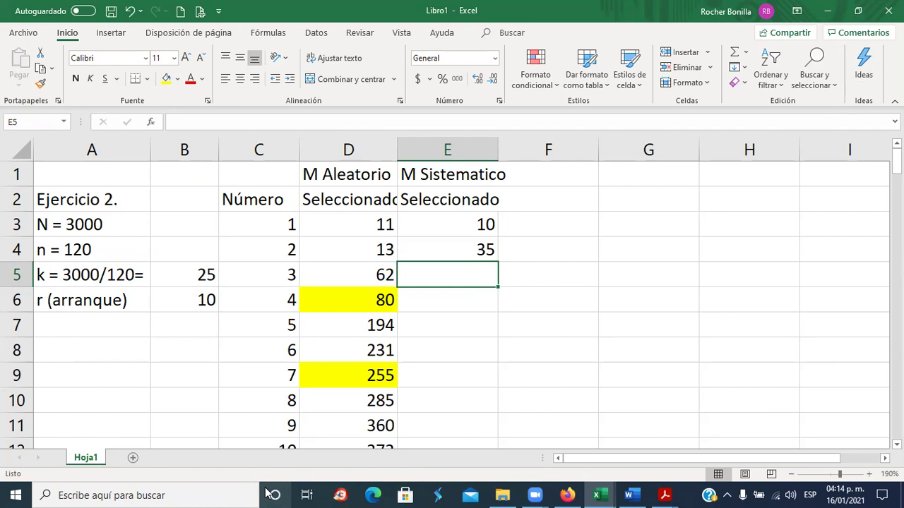
Step: Compare the r + 2k and r + 3k formulas in Muestreo(5).pdf with the r value and cell E5 in the Libro1 workbook
key("alt+Tab")
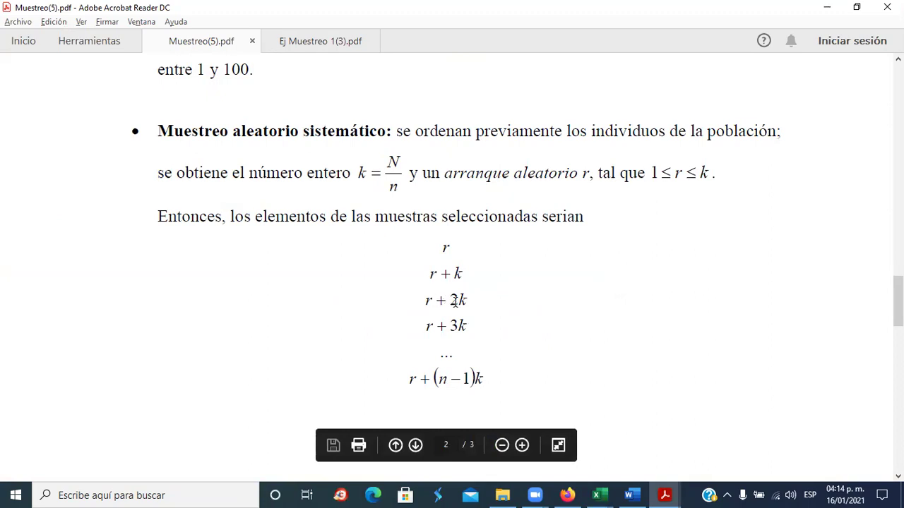
key("alt+Tab")
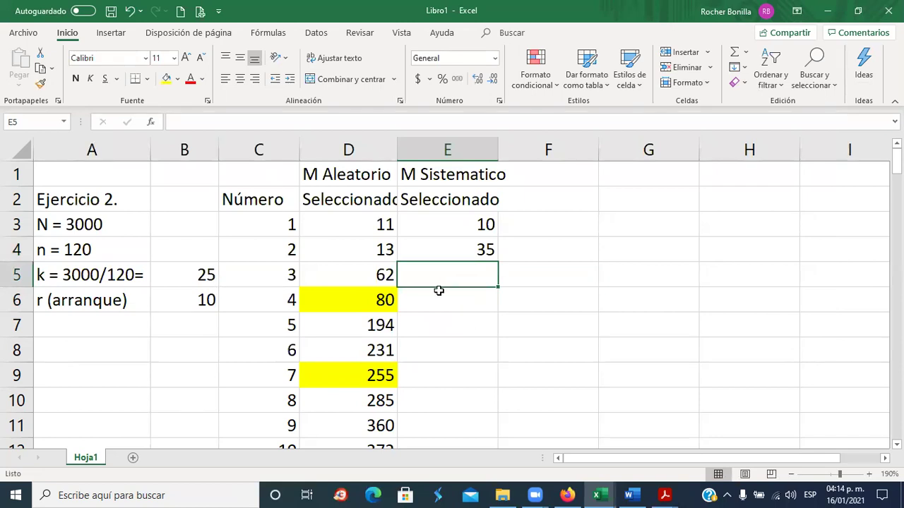
key("alt+Tab")
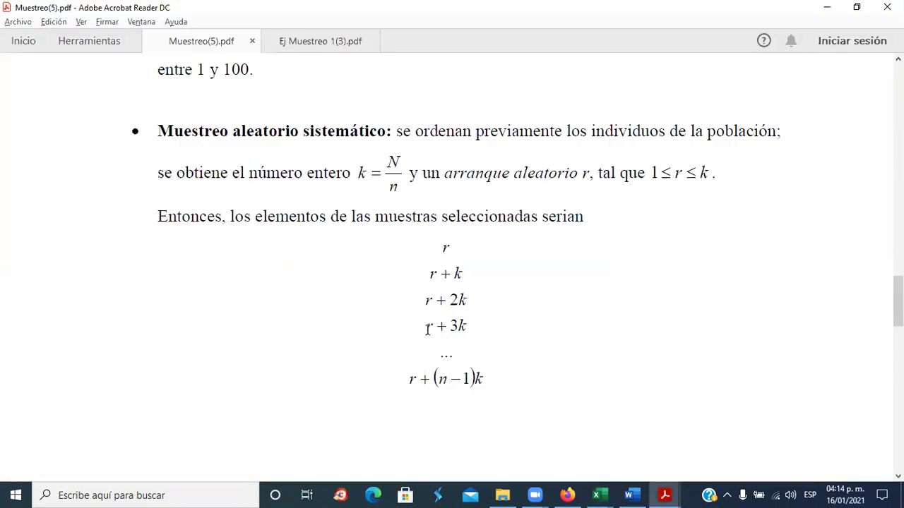
left_click(459, 325)
key("Down")
key("alt+Tab")
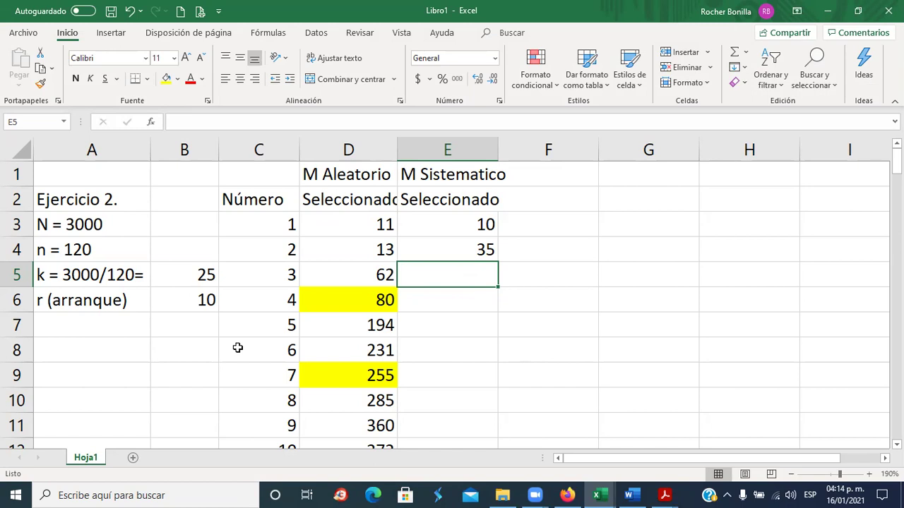
left_click(205, 302)
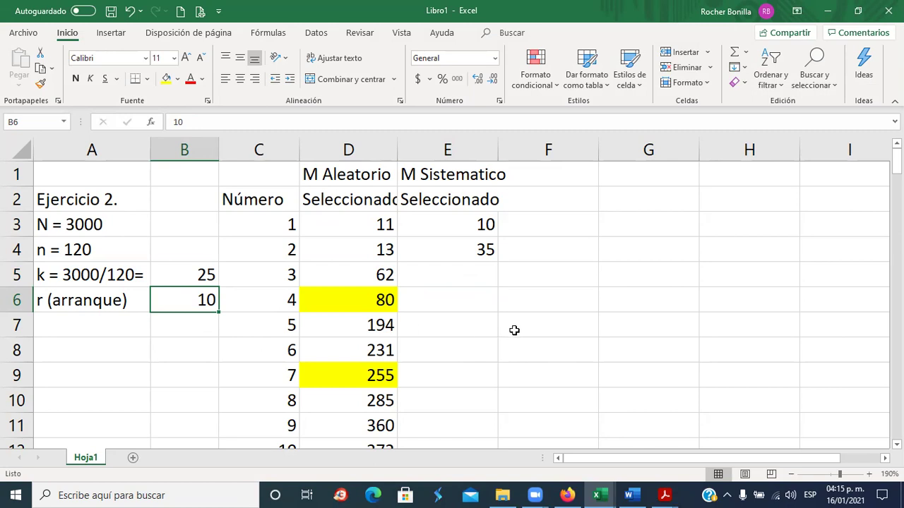
left_click(442, 274)
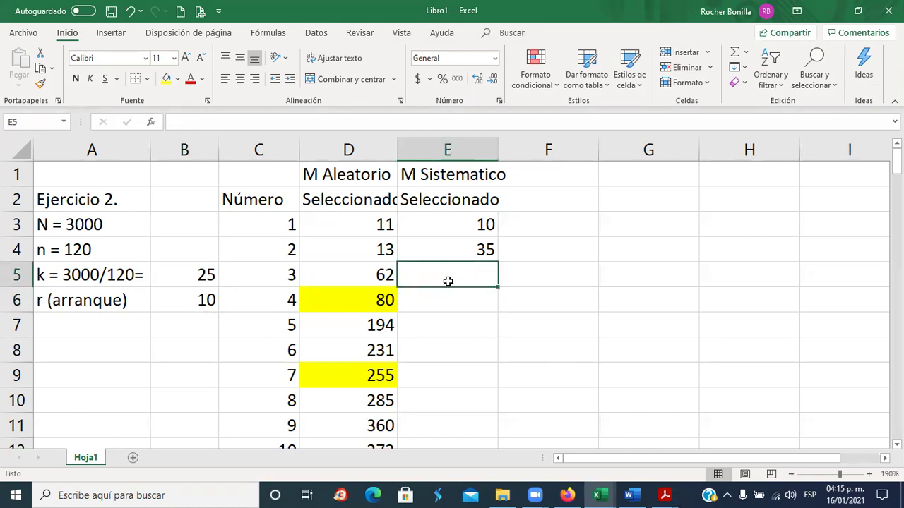
key("alt+Tab")
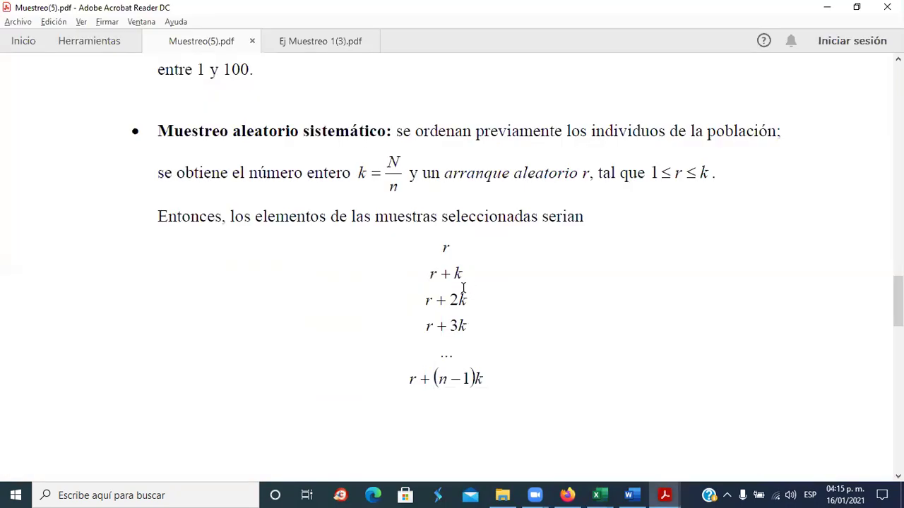
key("alt+Tab")
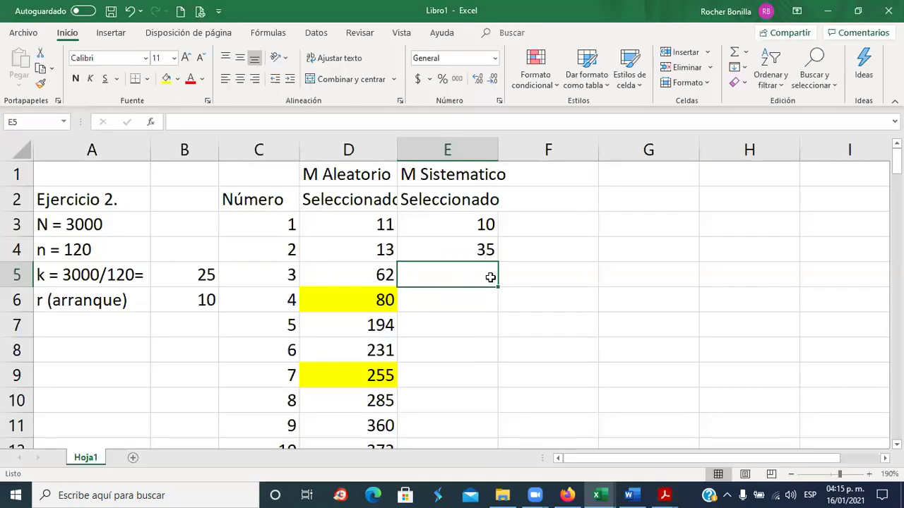
Step: Go through the Número values in cells C4 to C11 as possible multipliers of k
left_click(283, 256)
left_click(286, 276)
left_click(289, 298)
left_click(289, 324)
left_click(289, 348)
left_click(289, 374)
left_click(289, 402)
left_click(290, 423)
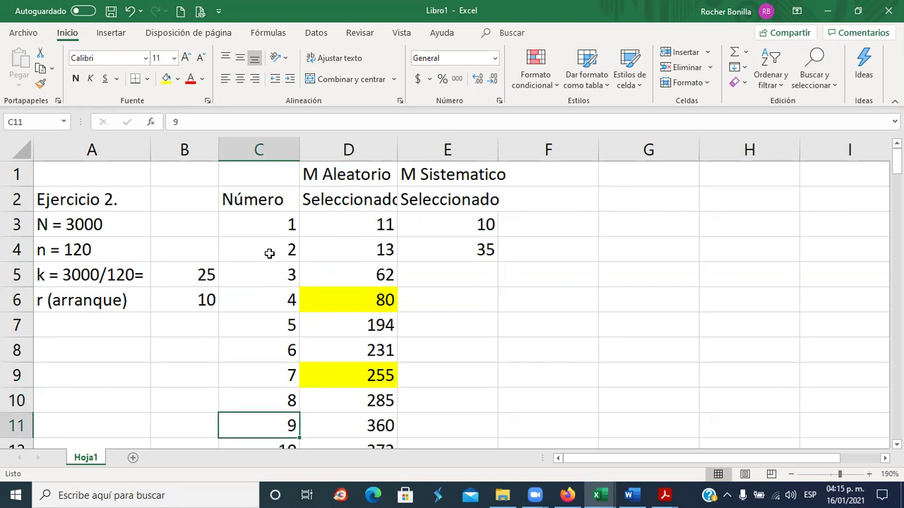
Step: Calculate the third systematic element in cell E5 with +10+(C4*25), checking the r + 2k formula in Muestreo(5).pdf
left_click(436, 272)
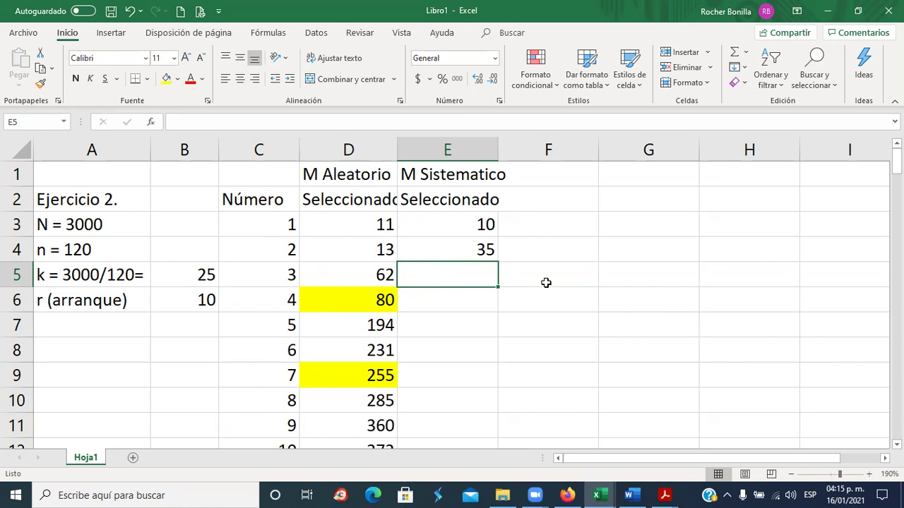
type("+")
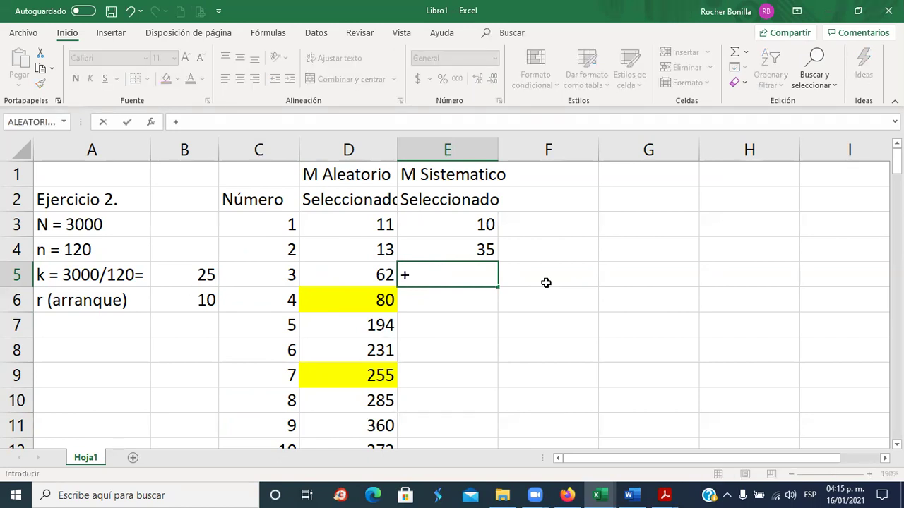
key("alt+Tab")
key("alt+Tab")
type("10+(")
key("alt+Tab")
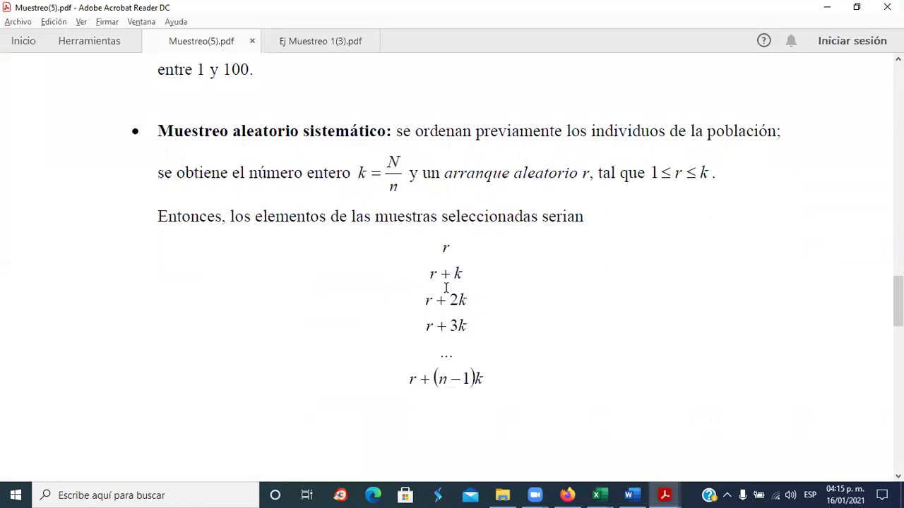
key("alt+Tab")
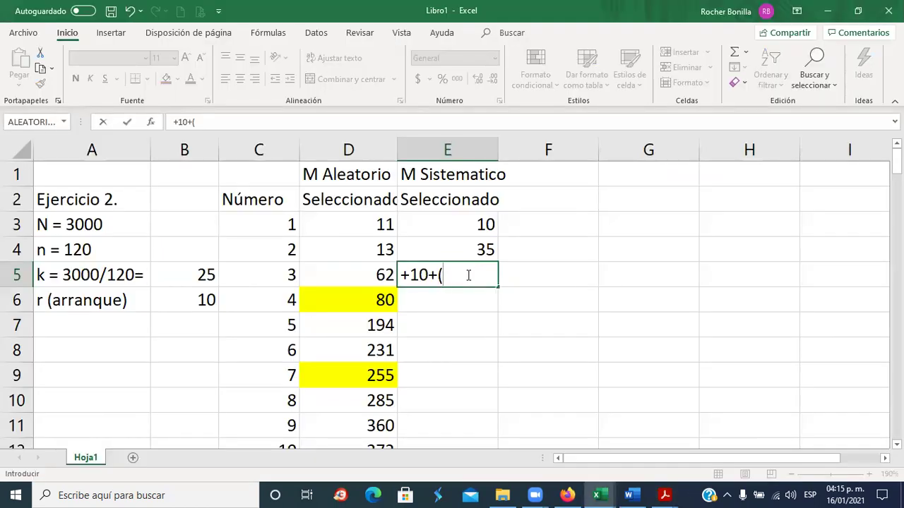
left_click(257, 248)
type("*")
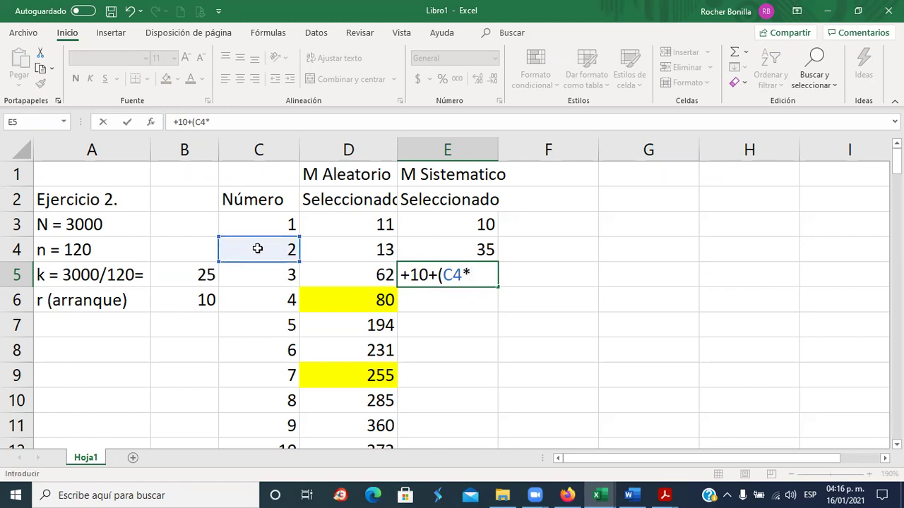
type("25)")
key("Return")
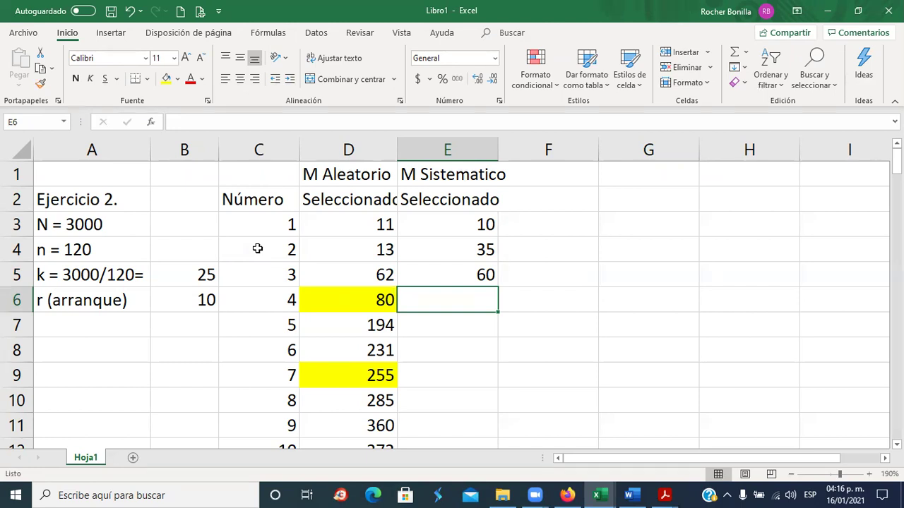
Step: Clear cell E5 and enter the formula +10+(C4*25) again, referencing the Número value in C4
left_click(454, 283)
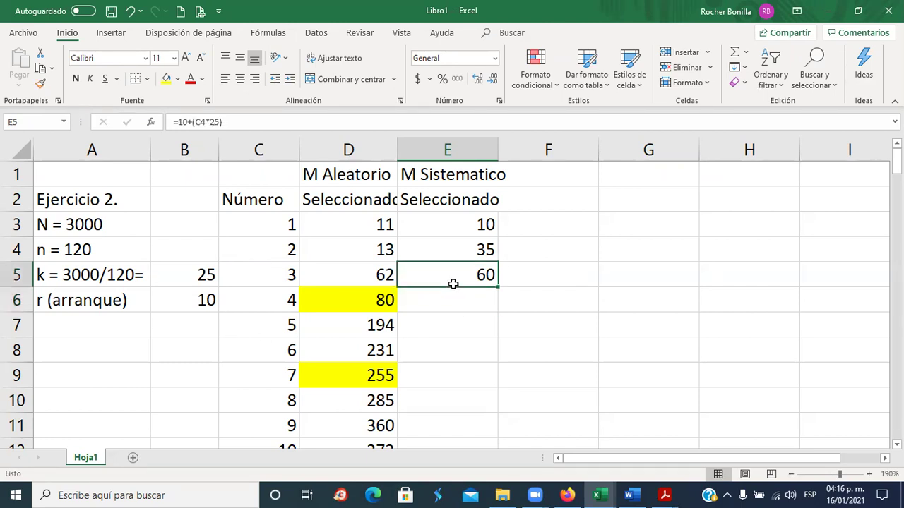
key("Delete")
type("+")
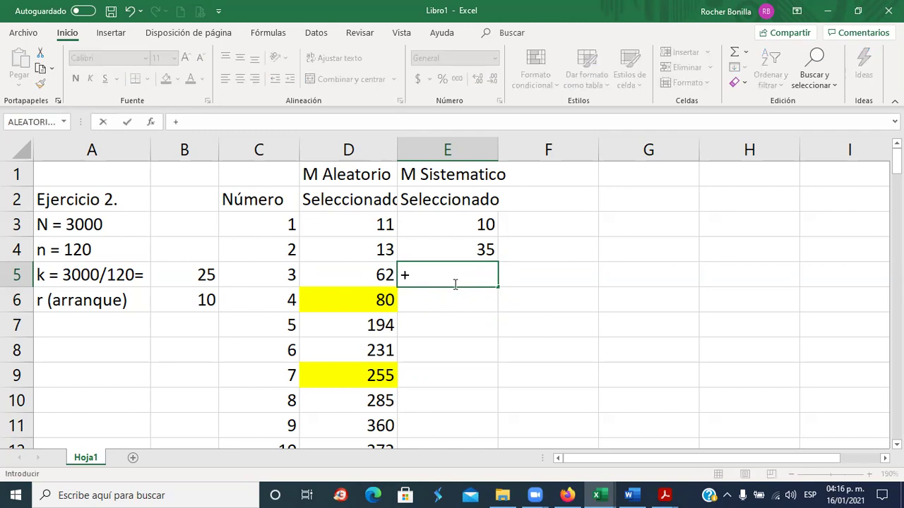
type("10+(")
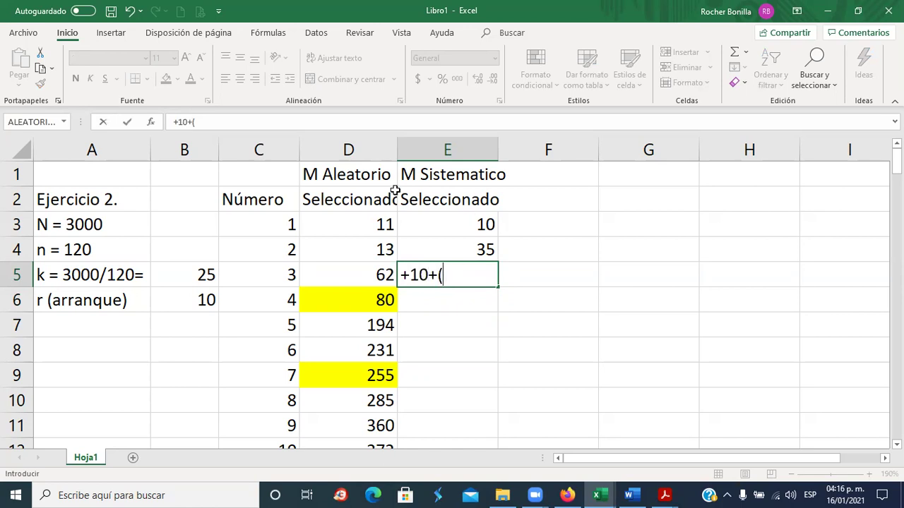
type("2")
key("BackSpace")
left_click(280, 248)
type("*")
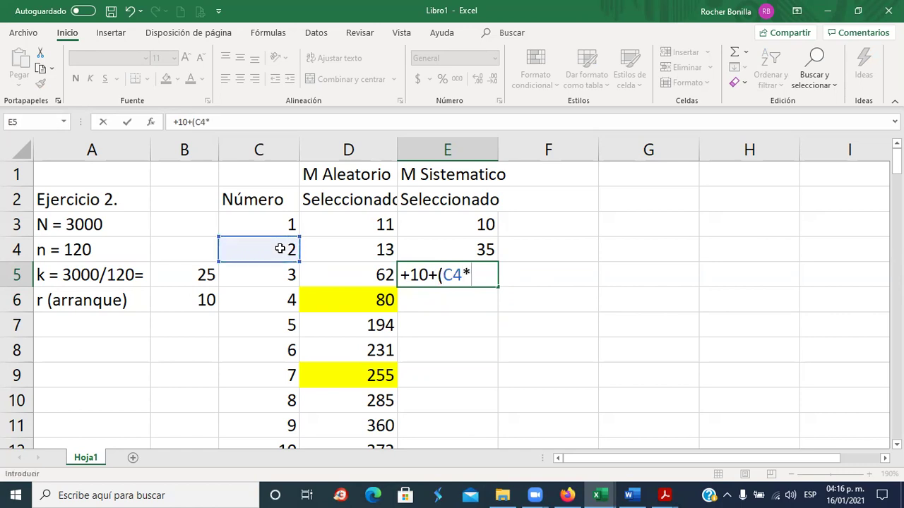
type("25)")
key("Return")
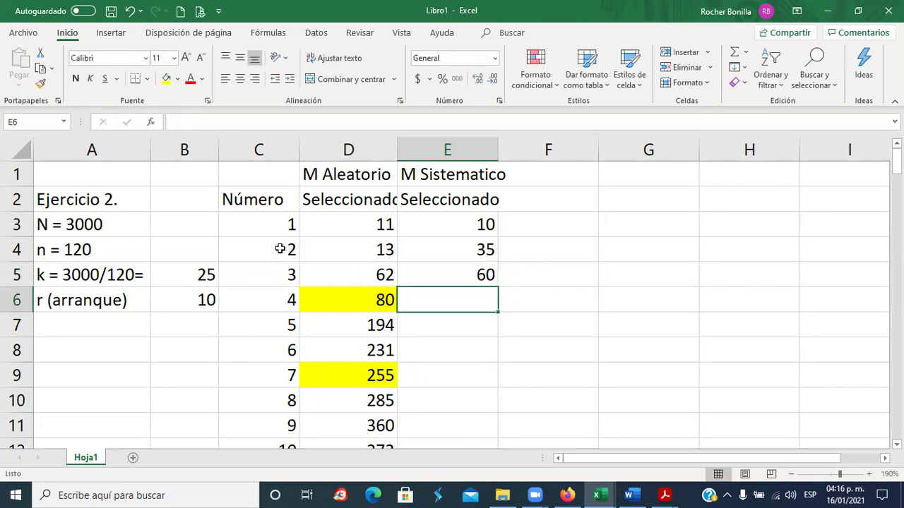
Step: Review the formula in cell E5 and overwrite it with +10+(C4*25)
left_click(467, 277)
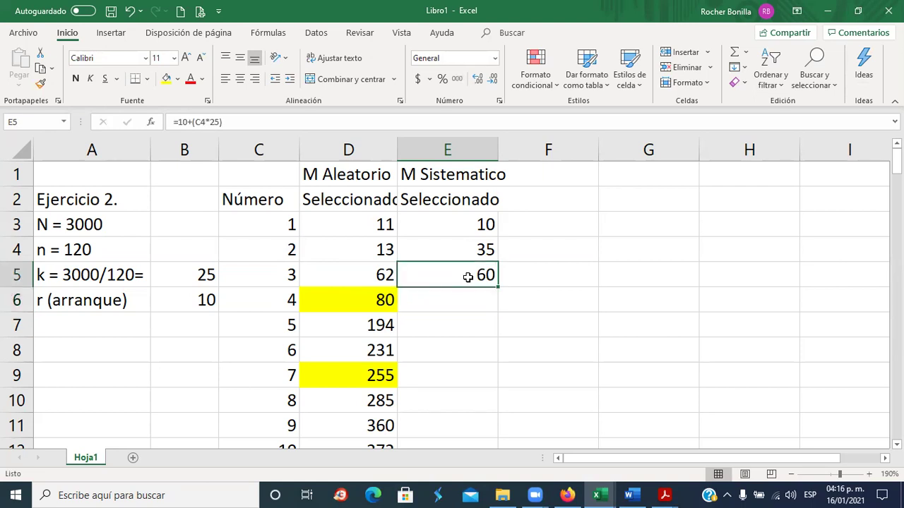
left_click(270, 122)
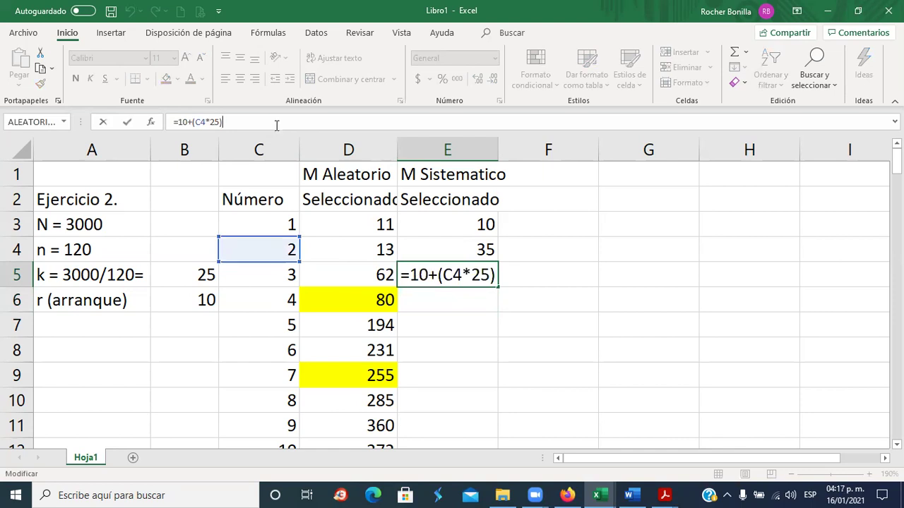
key("Escape")
type("+")
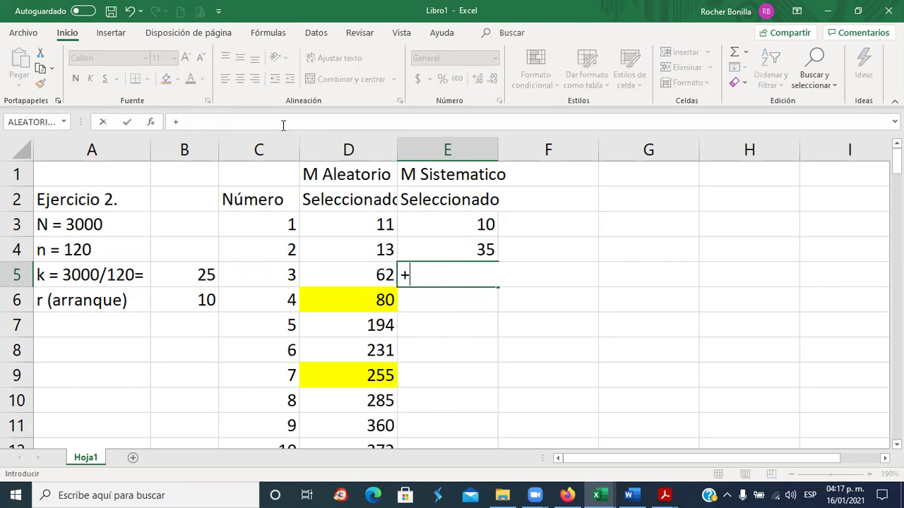
type("10+(")
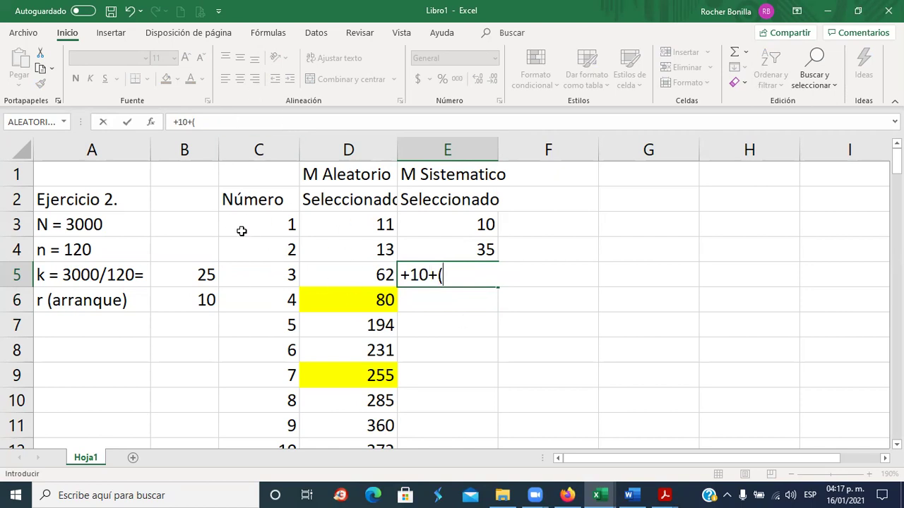
left_click(267, 251)
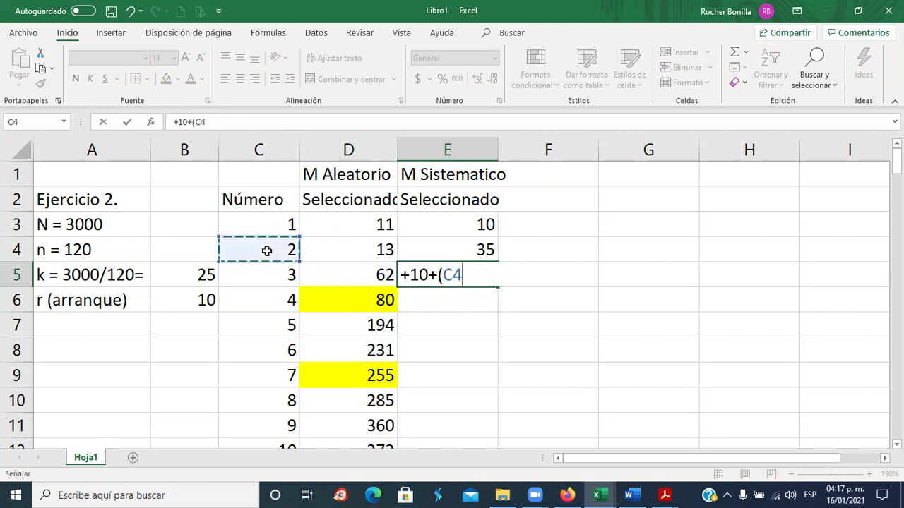
type("*25)")
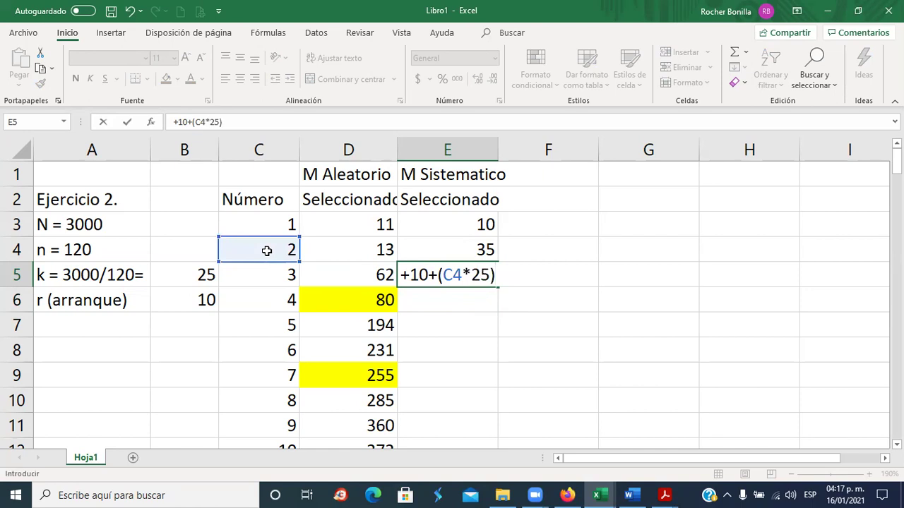
key("Return")
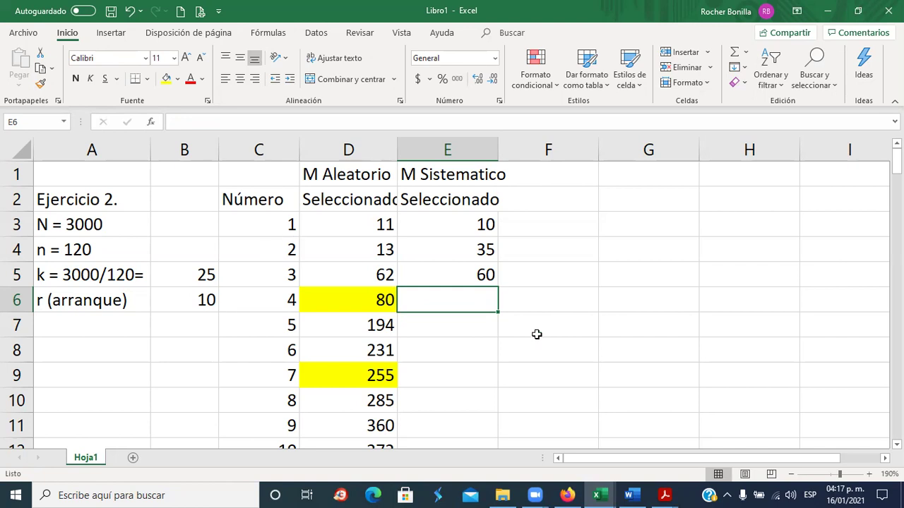
Step: Fill the E5 formula down column E to row 122 and review the systematic sample back up to row 1
left_click(473, 277)
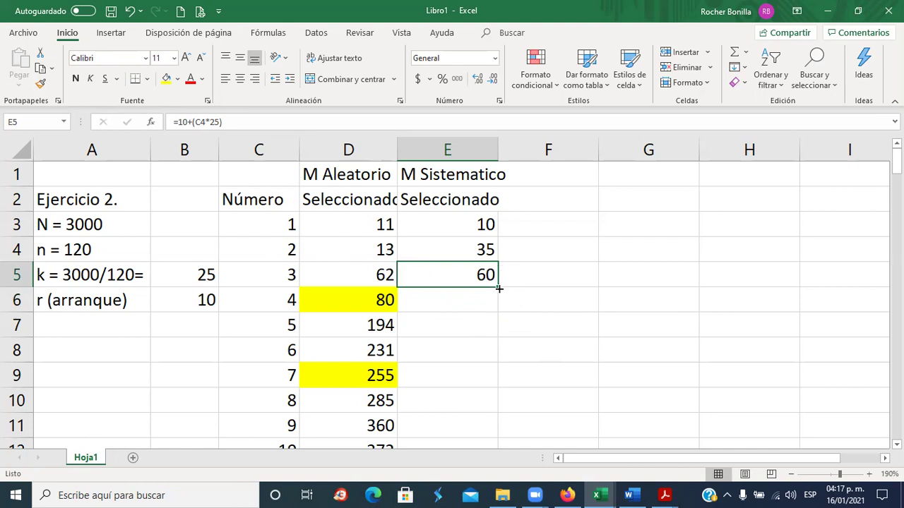
left_click_drag(499, 288, 487, 398)
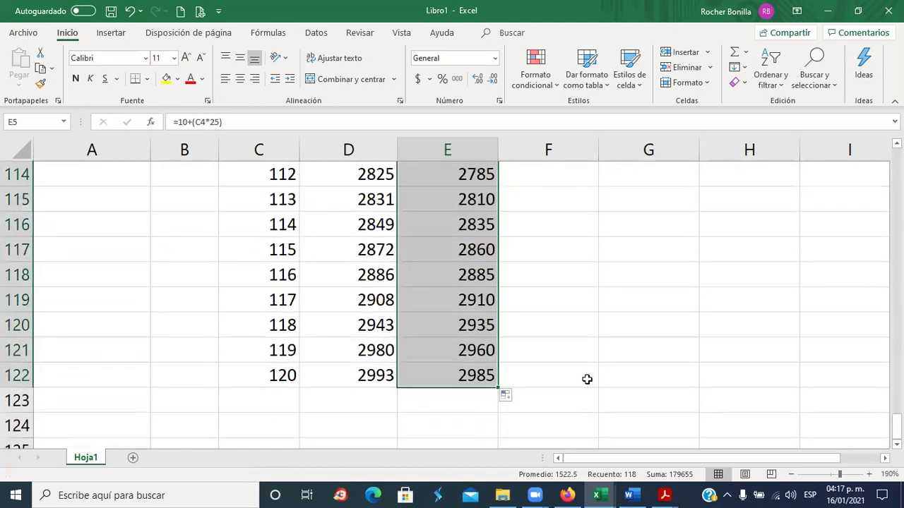
scroll(556, 190, "up", 10)
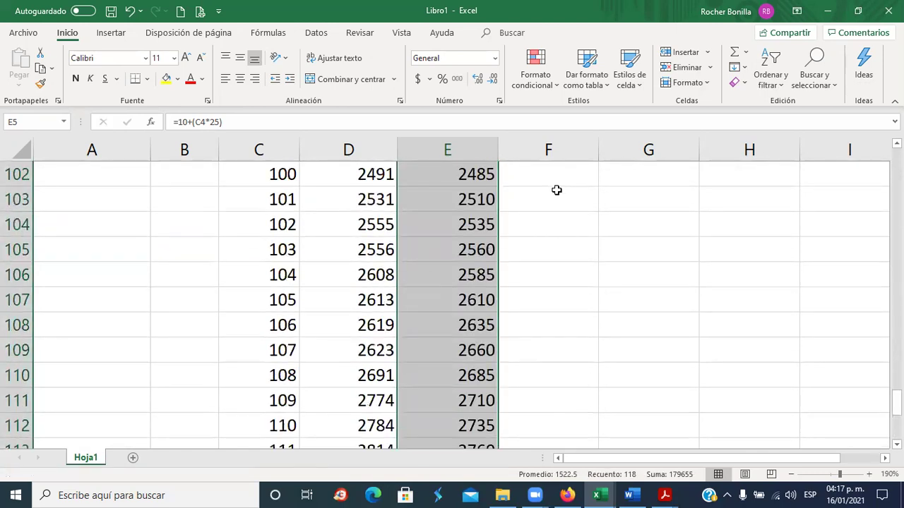
scroll(556, 190, "up", 20)
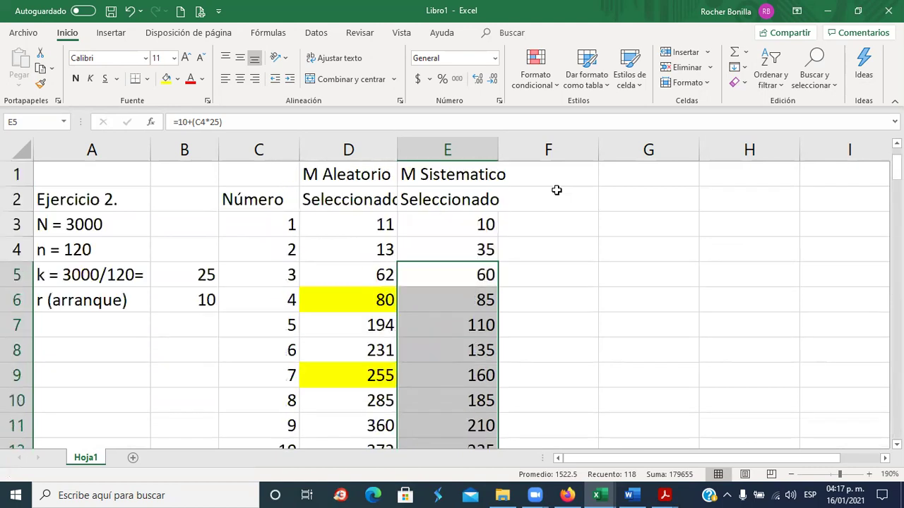
left_click(484, 300)
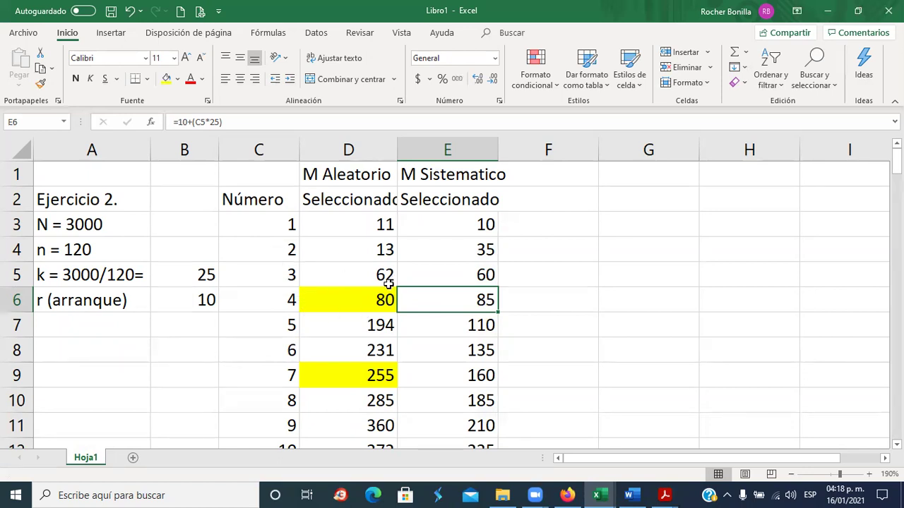
left_click(466, 348)
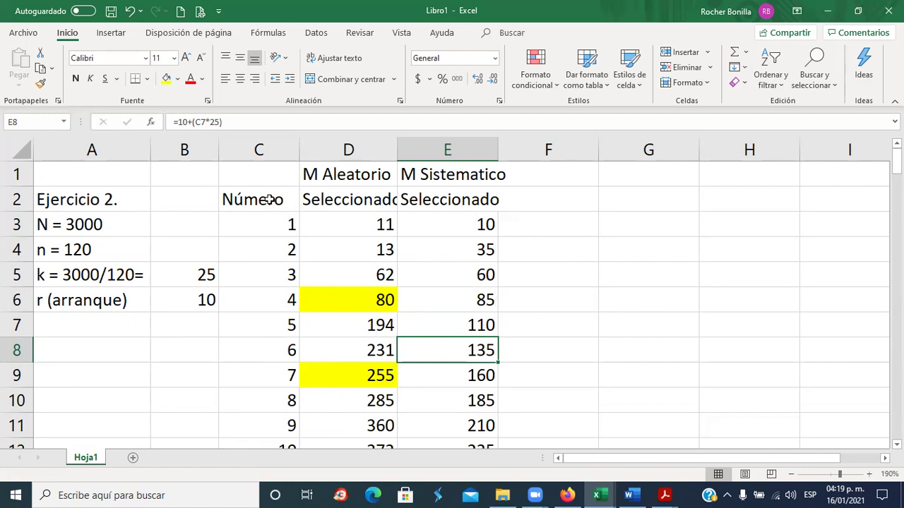
left_click_drag(269, 200, 403, 179)
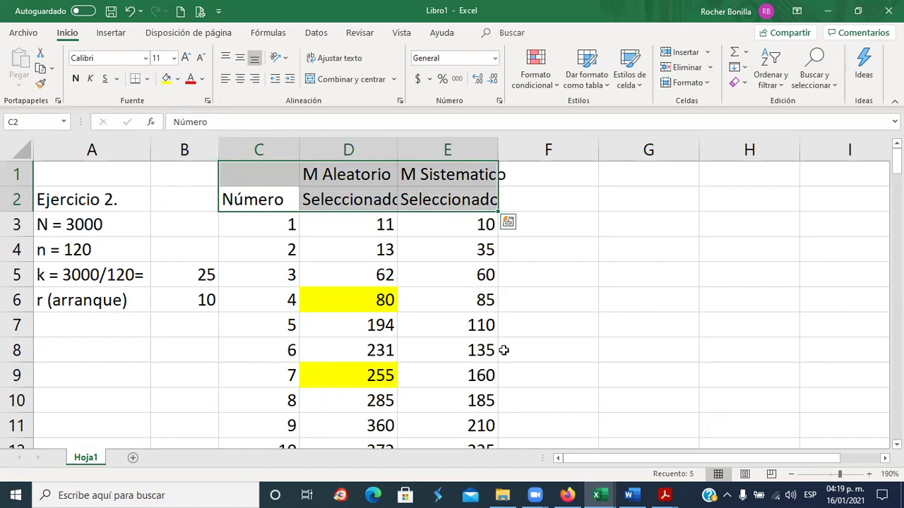
left_click(453, 225)
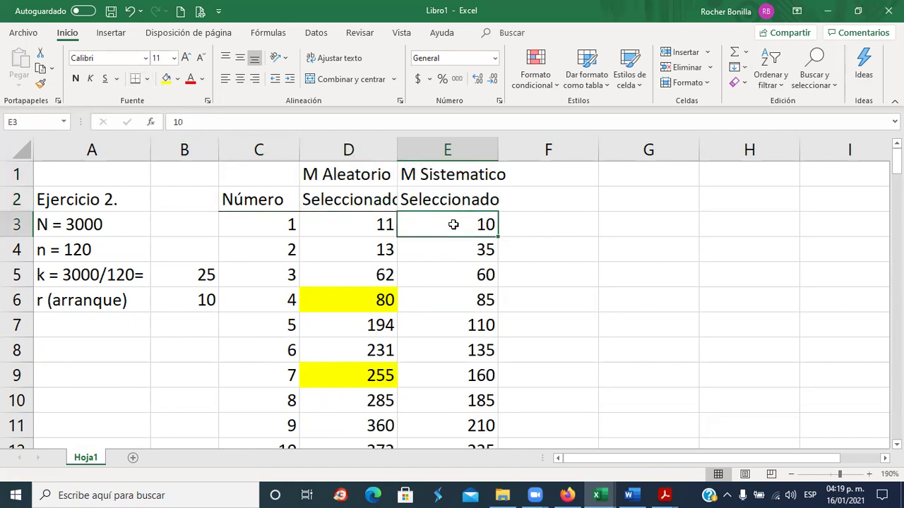
Step: Try 5 as an example value in cell G2 while checking the systematic sampling formulas in Muestreo(5).pdf
left_click(621, 200)
type("5")
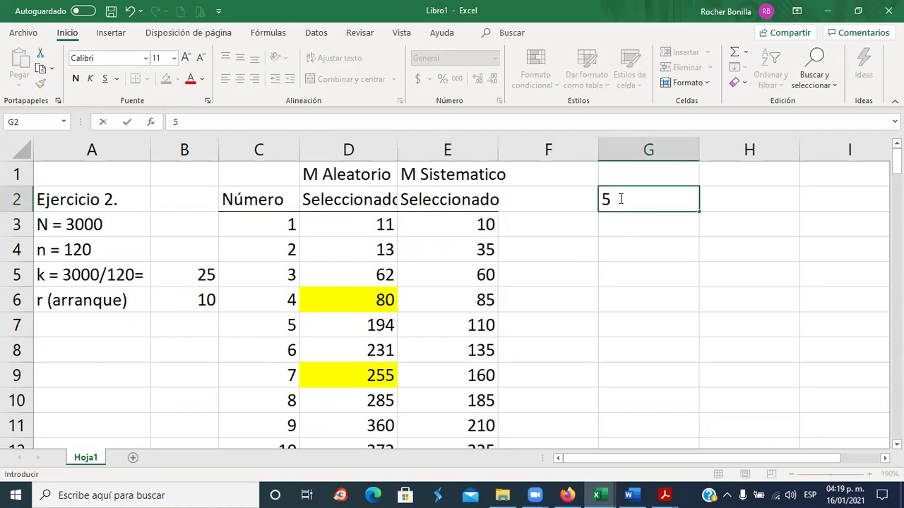
key("Return")
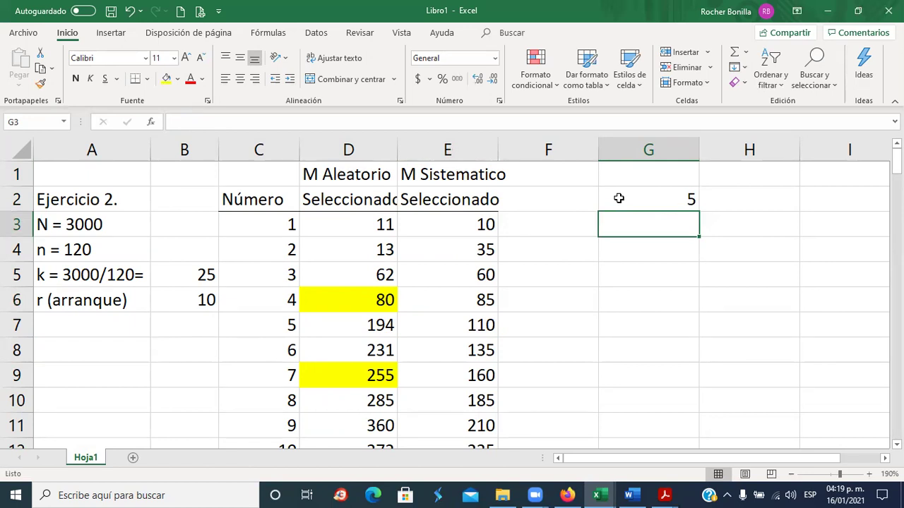
key("alt+Tab")
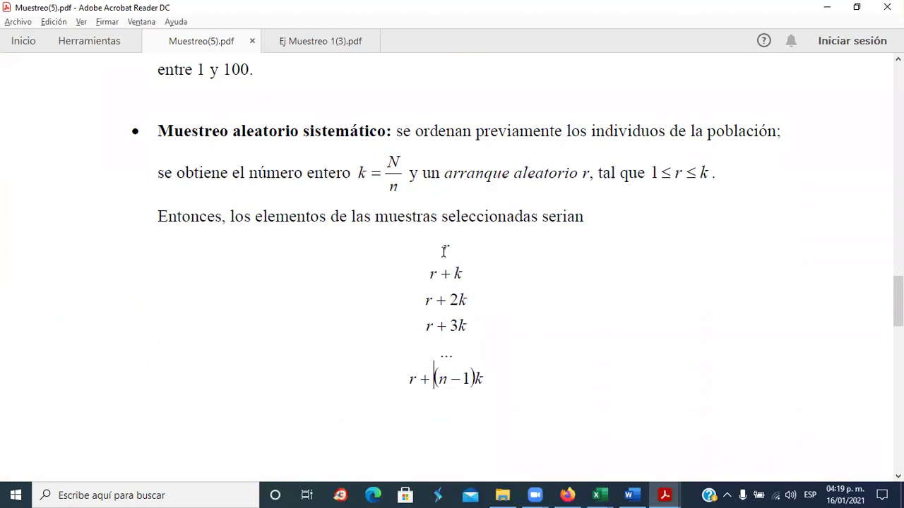
key("alt+Tab")
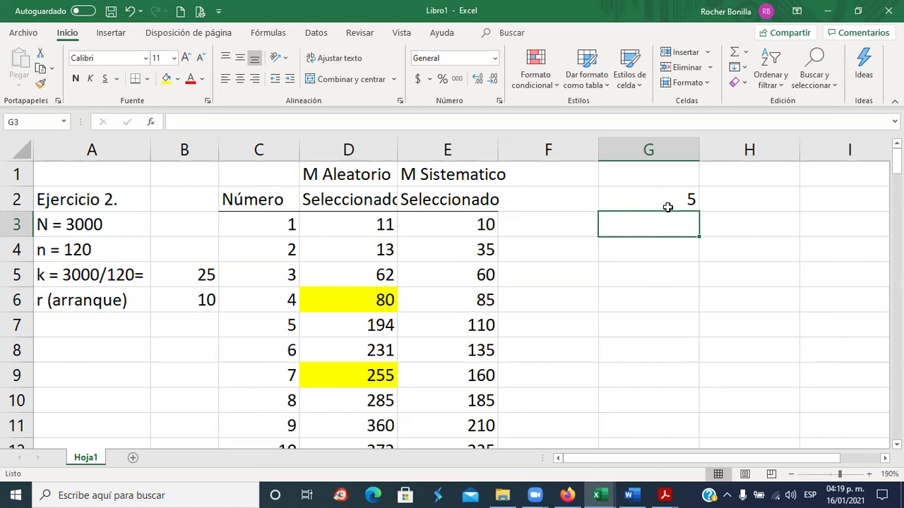
left_click(667, 204)
key("Delete")
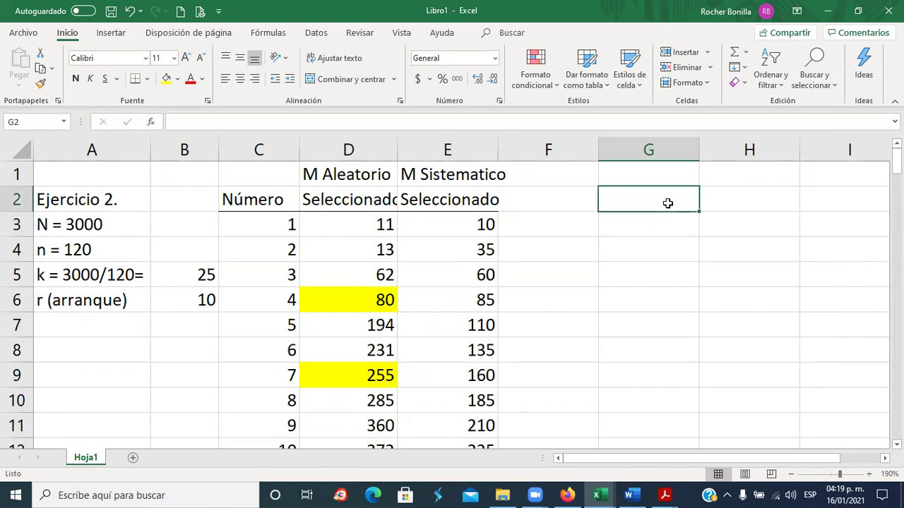
Step: Compare the first selected elements in D3 and E3 with the starting element r in Muestreo(5).pdf
key("alt+Tab")
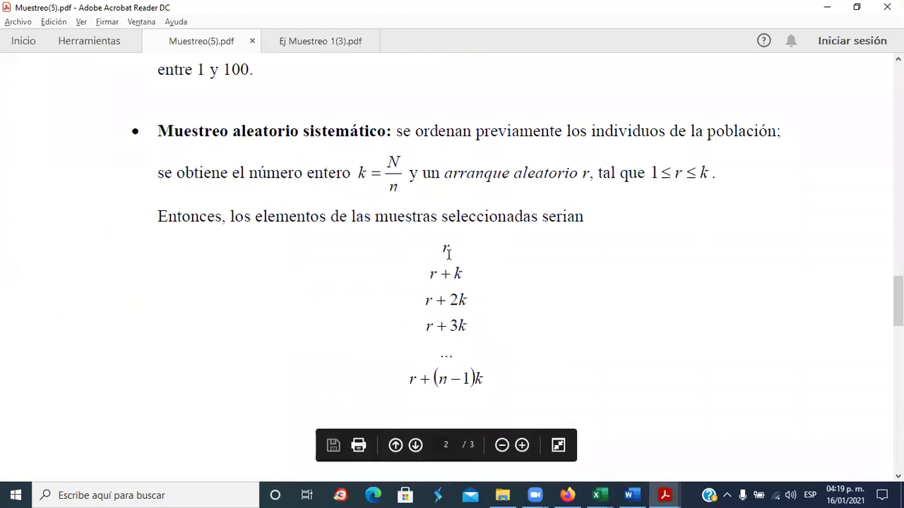
key("alt+Tab")
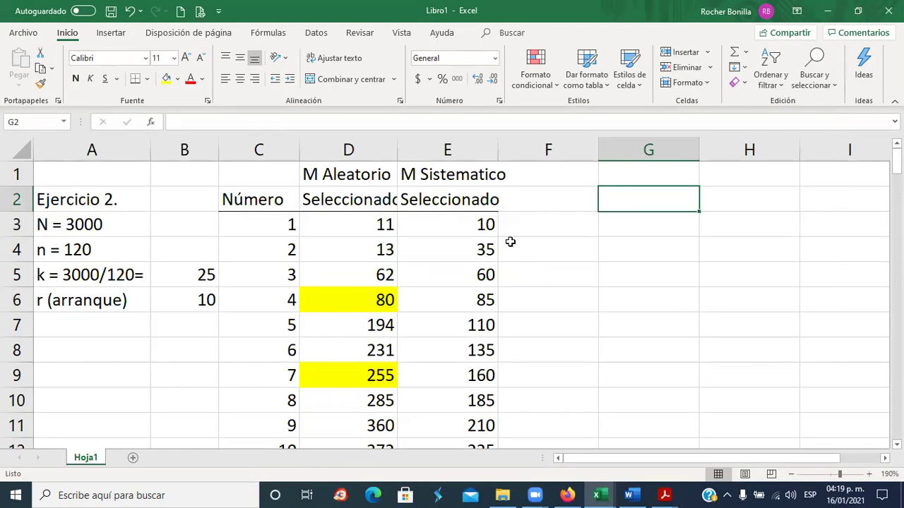
left_click(481, 224)
left_click(370, 223)
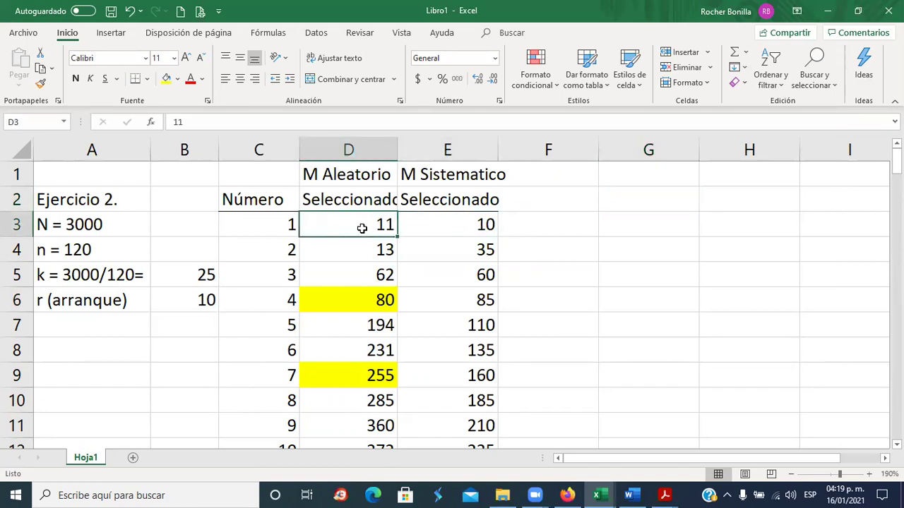
left_click(478, 226)
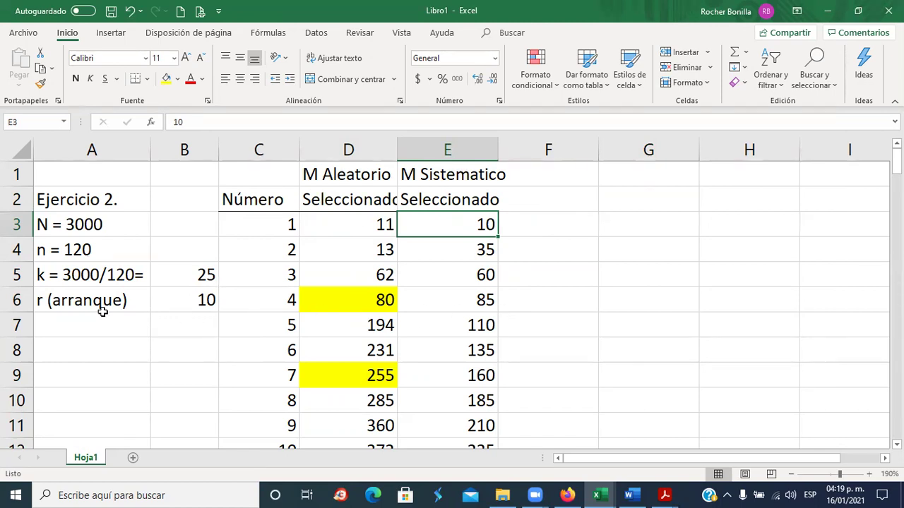
key("alt+Tab")
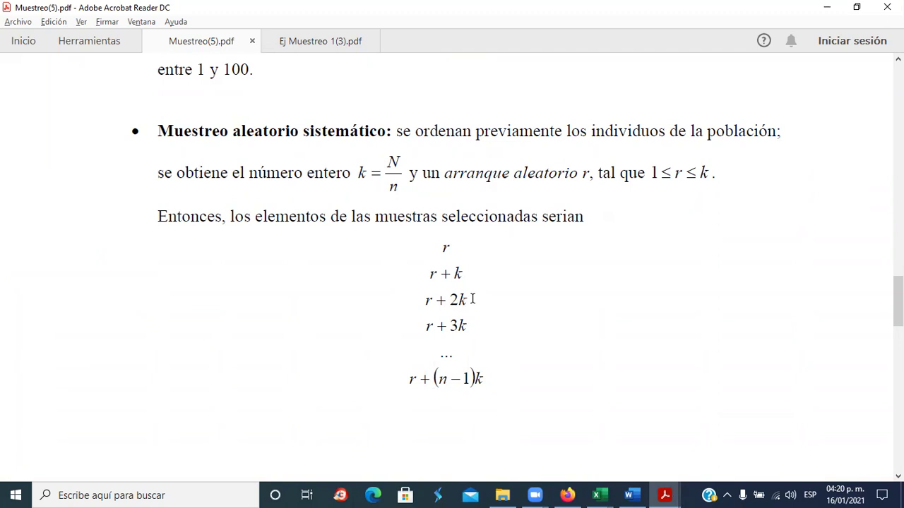
key("alt+Tab")
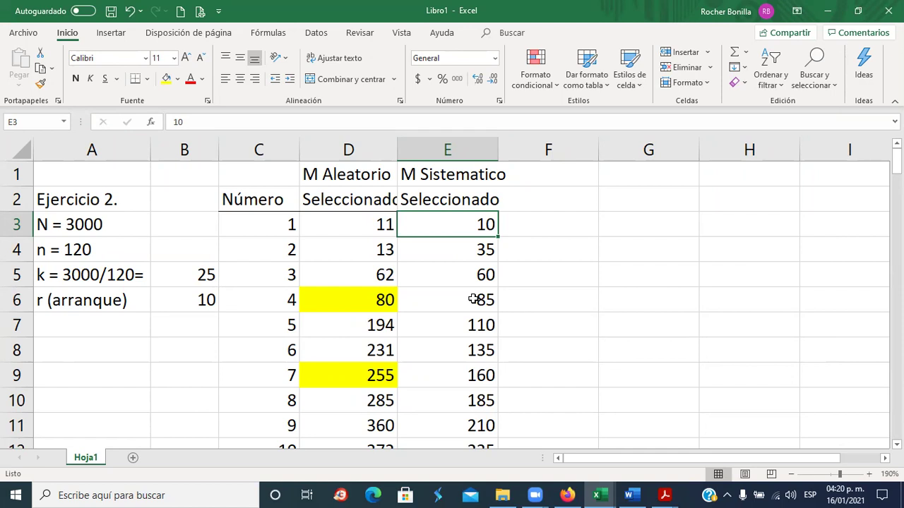
Step: Review the systematic sample in column E down to its last element and back to row 1
scroll(507, 241, "down", 10)
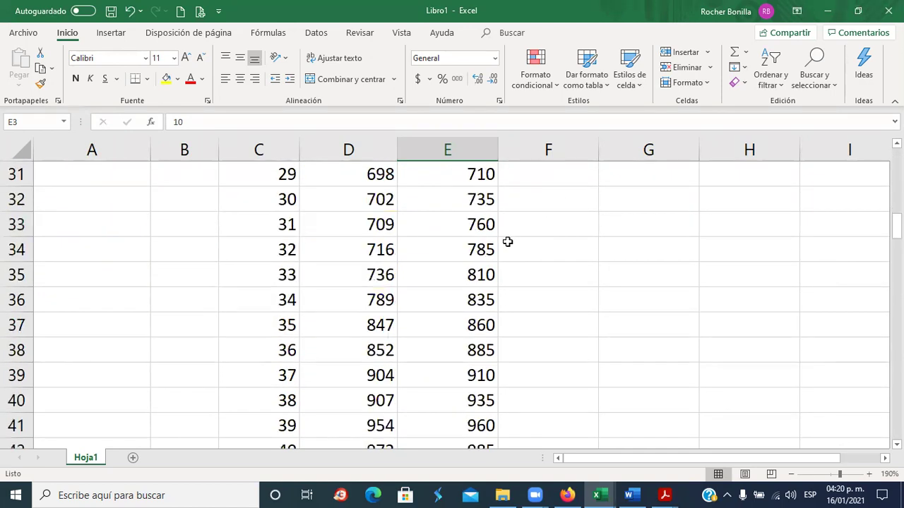
scroll(507, 242, "down", 20)
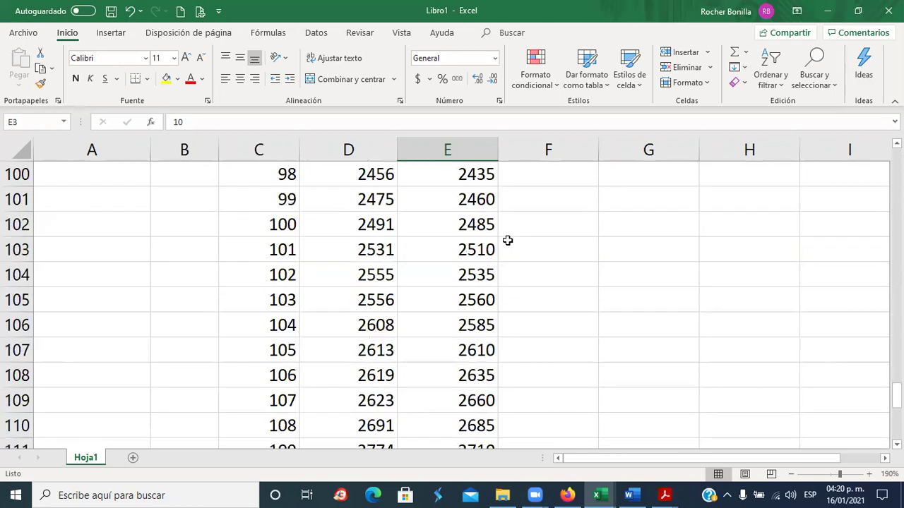
scroll(507, 241, "down", 6)
scroll(507, 241, "up", 13)
scroll(506, 239, "up", 20)
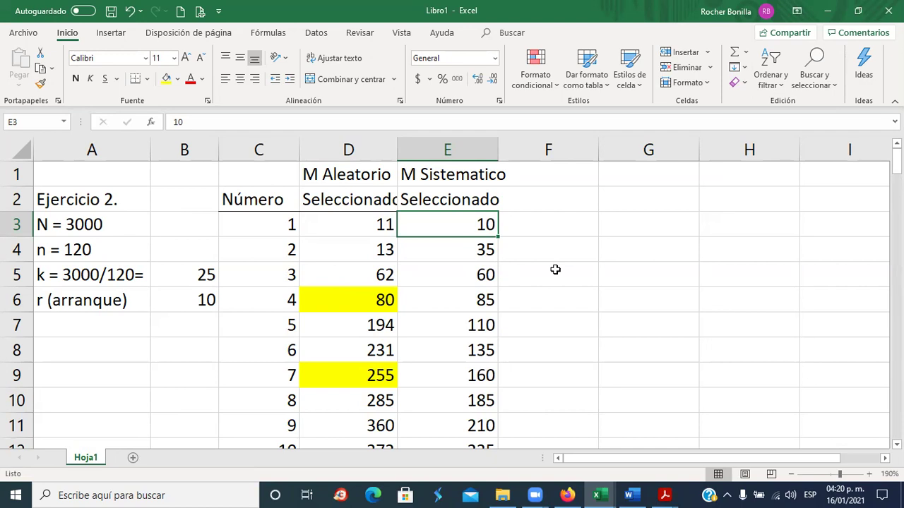
Step: Inspect the formulas in cells E8 and E5 and compare them with the element formulas in Muestreo(5).pdf
left_click(484, 346)
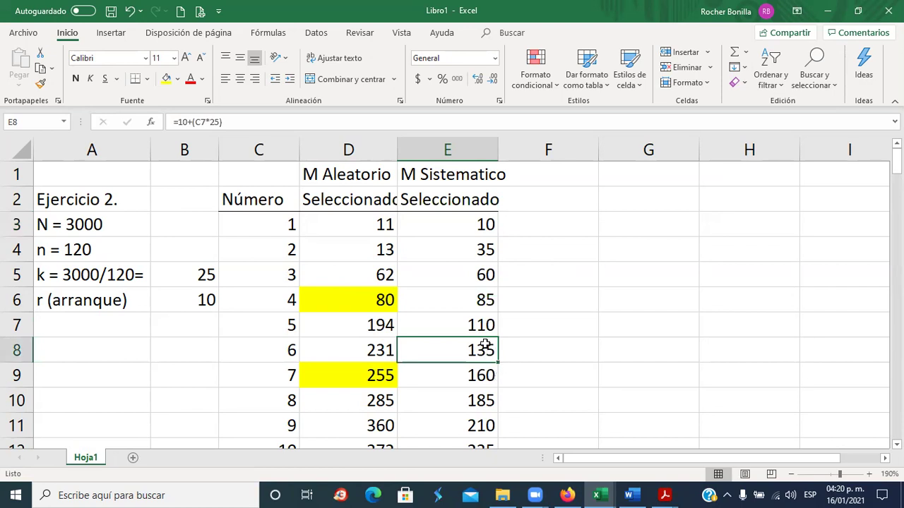
left_click(487, 280)
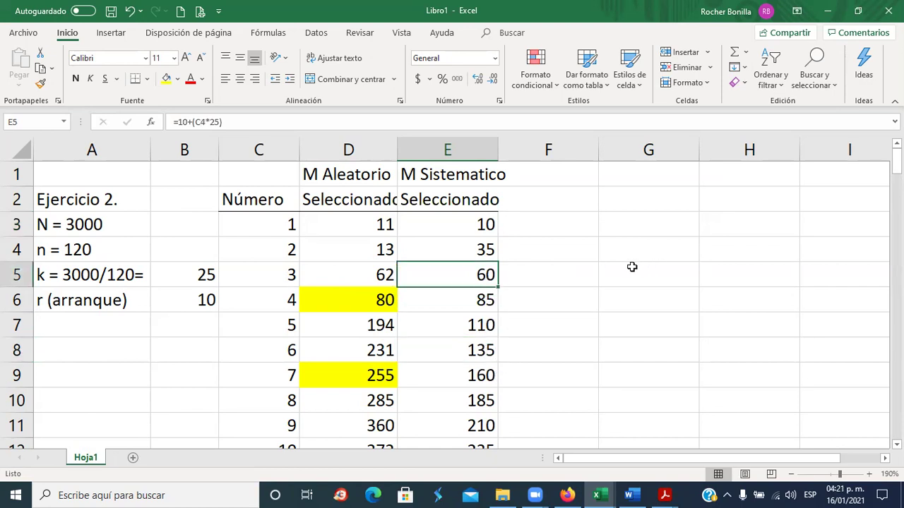
key("alt+Tab")
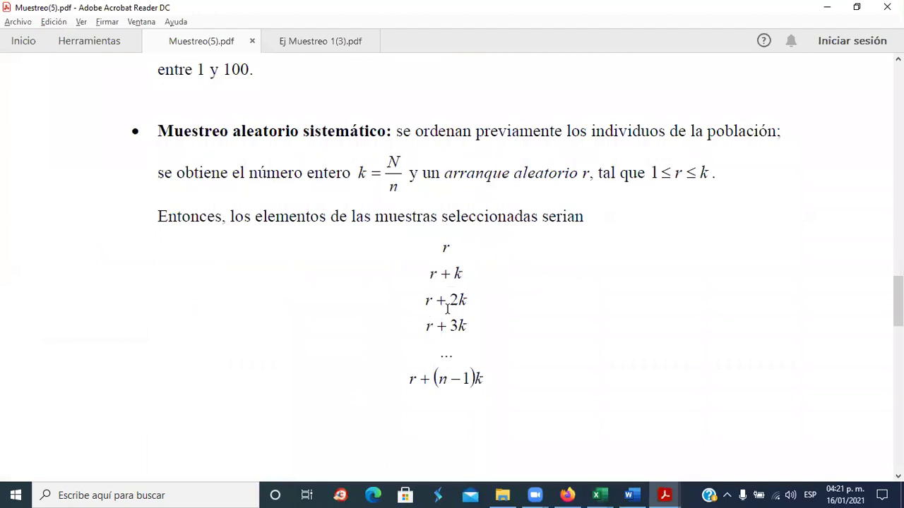
key("alt+Tab")
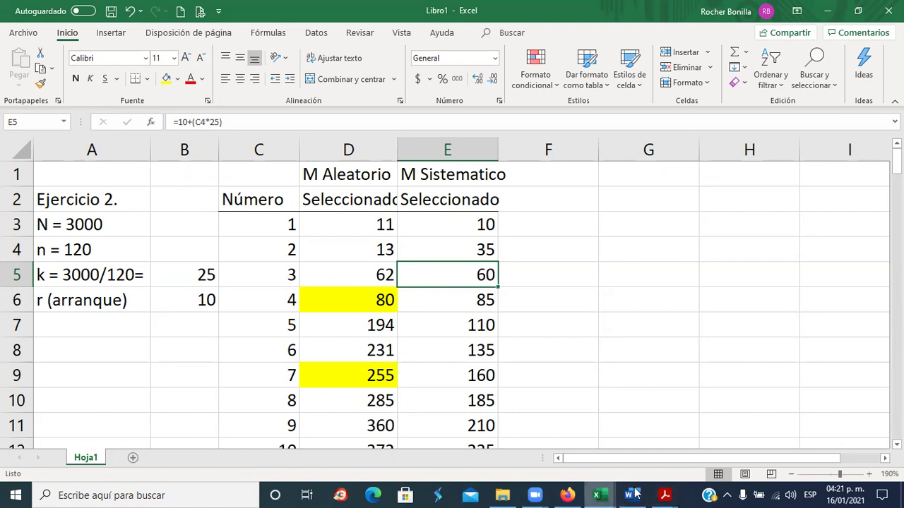
Step: Switch to Ej Muestreo 1(3).pdf and select the full statement of exercise 2, including parts a and b
mouse_move(664, 494)
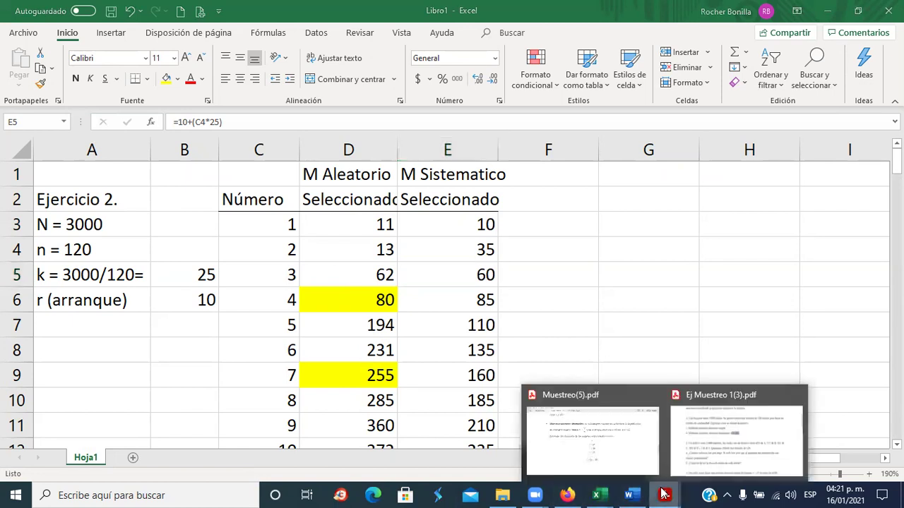
left_click(603, 452)
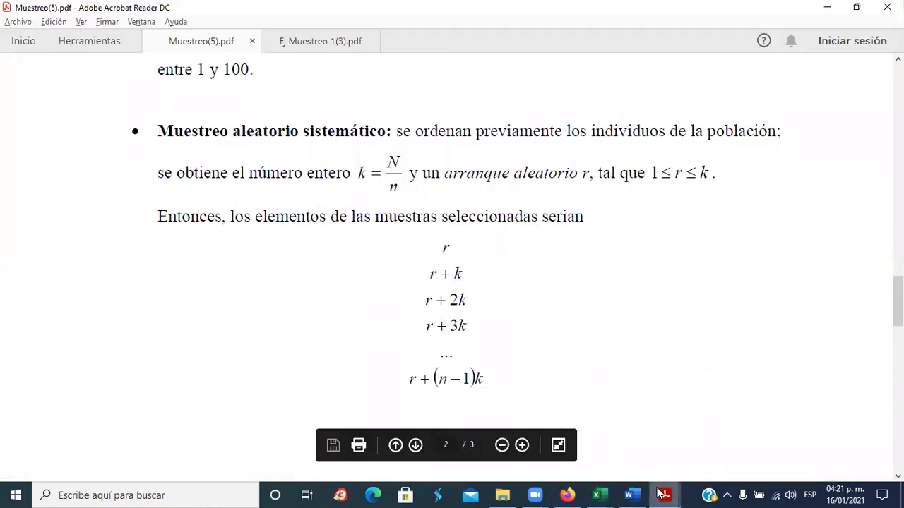
mouse_move(665, 495)
left_click(726, 456)
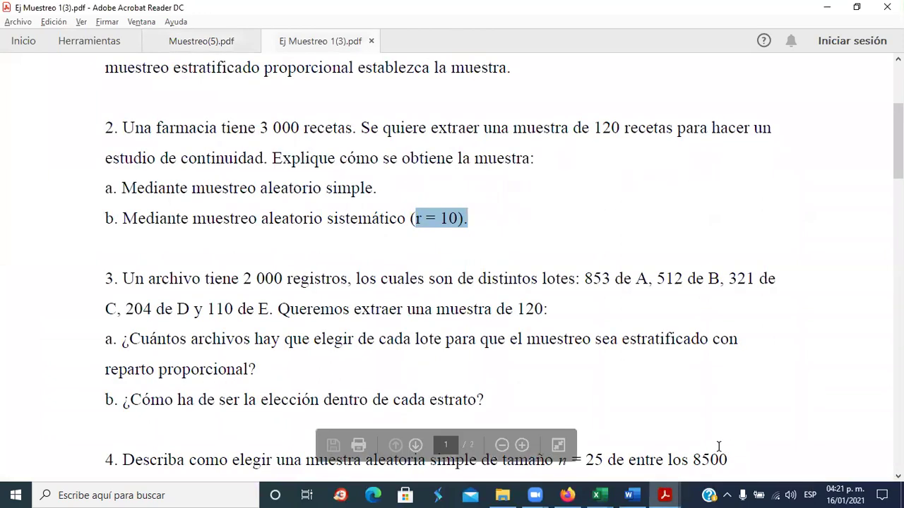
left_click(217, 129)
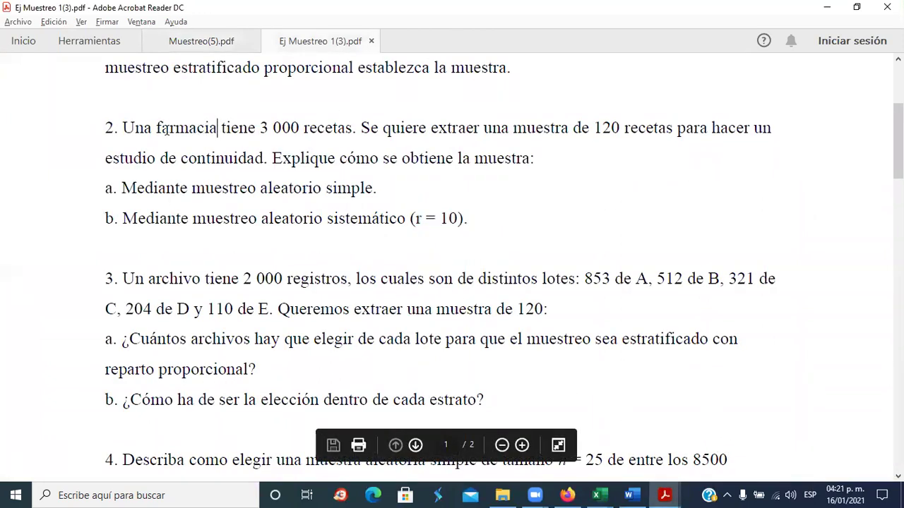
left_click_drag(106, 127, 473, 211)
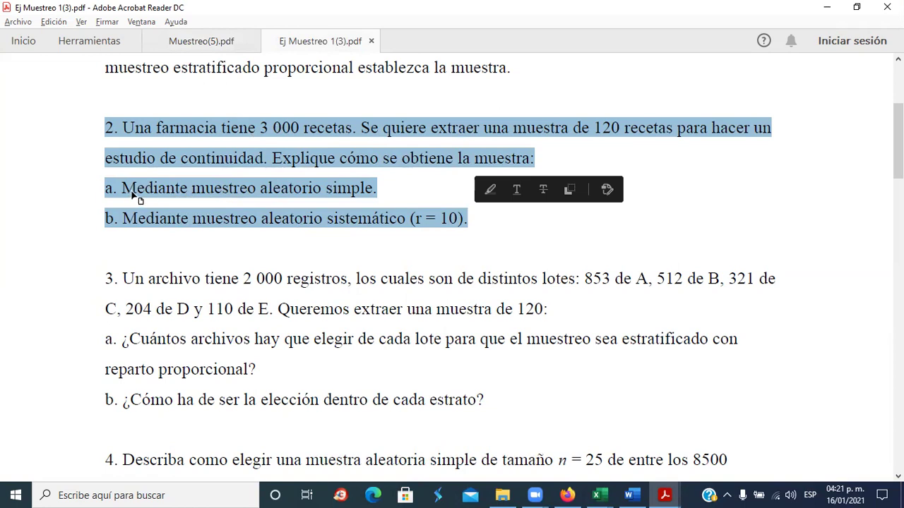
Step: Return to Excel and examine the simple random sample by selecting D3:D116 in the M Aleatorio column
key("alt+Tab")
left_click(379, 202)
left_click_drag(368, 226, 382, 404)
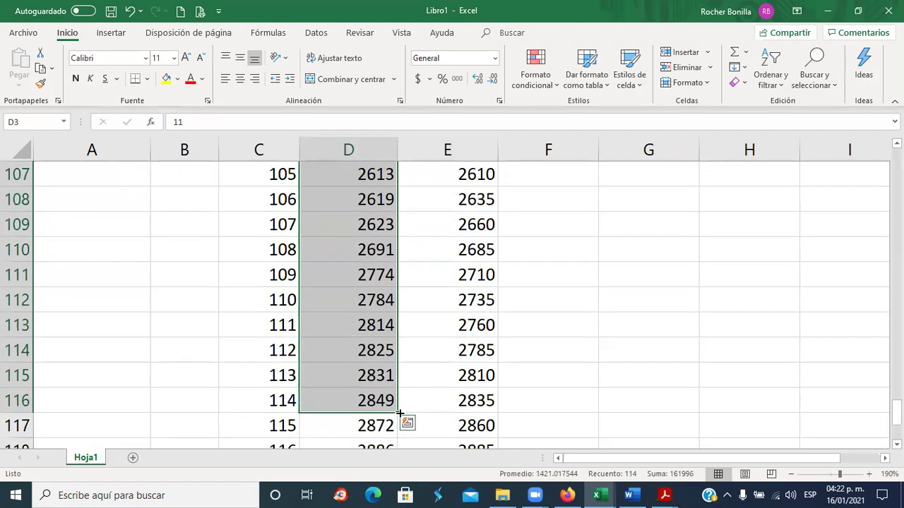
scroll(408, 382, "up", 14)
scroll(408, 382, "up", 20)
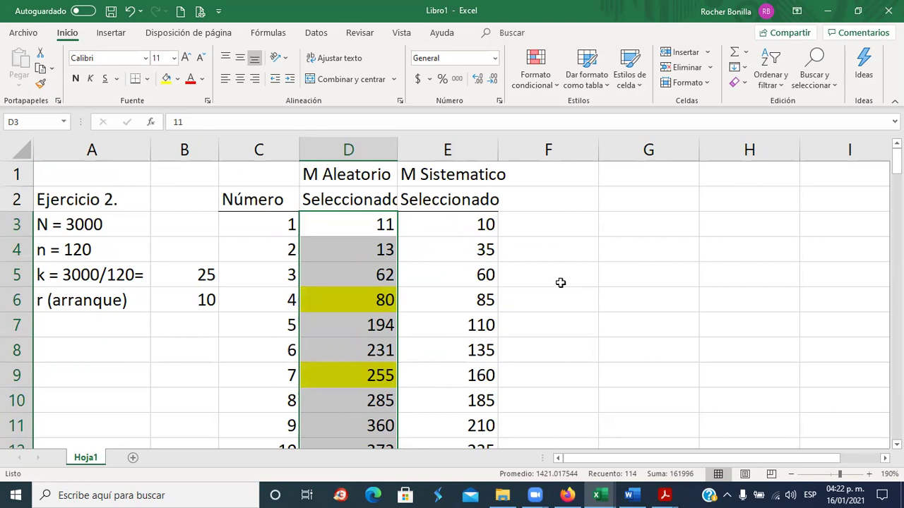
Step: Overwrite cells D3:D12 in the M Aleatorio column with the consecutive numbers 11 to 20
left_click(791, 475)
left_click(792, 474)
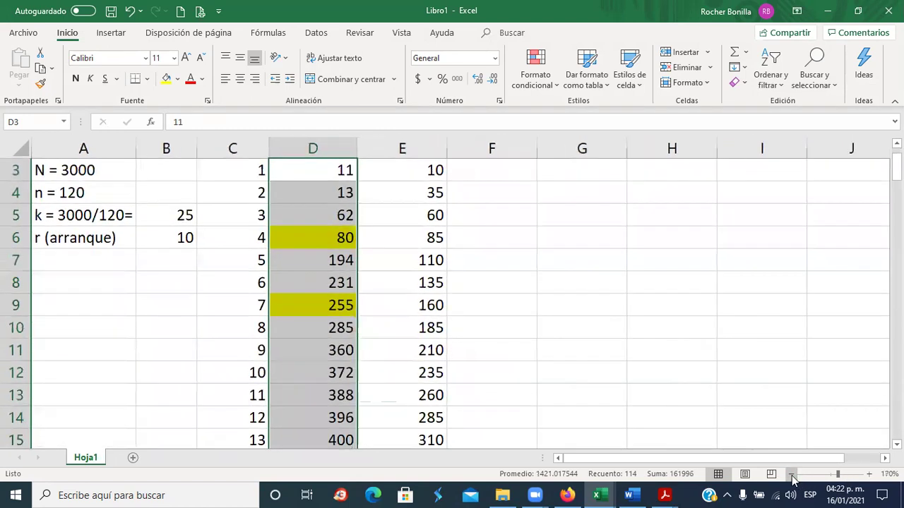
left_click(791, 475)
left_click(792, 474)
scroll(506, 337, "up", 1)
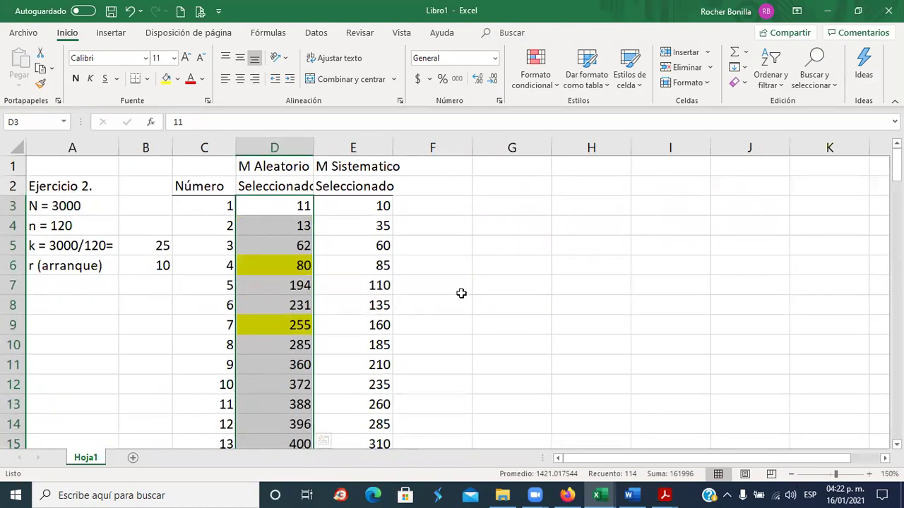
left_click(293, 209)
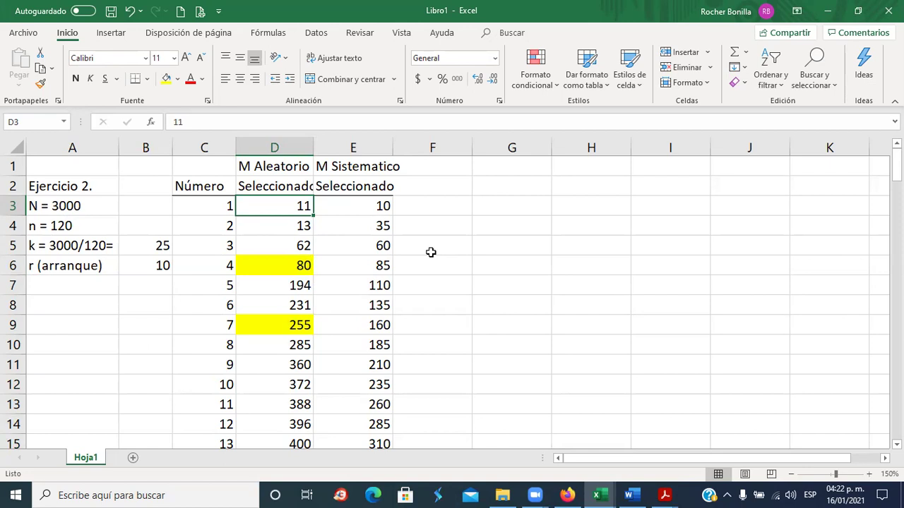
type("11")
key("Return")
type("12")
key("Return")
type("13")
key("Return")
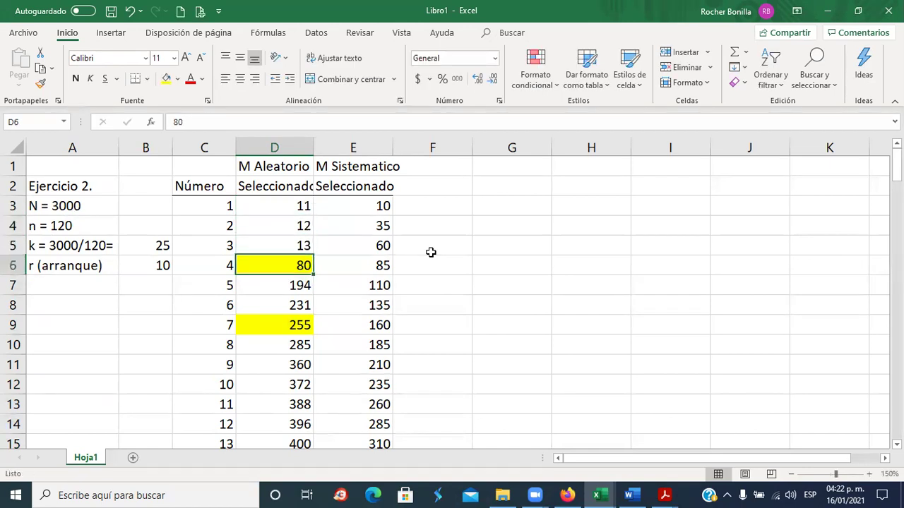
type("14")
key("Return")
type("15")
key("Return")
type("1")
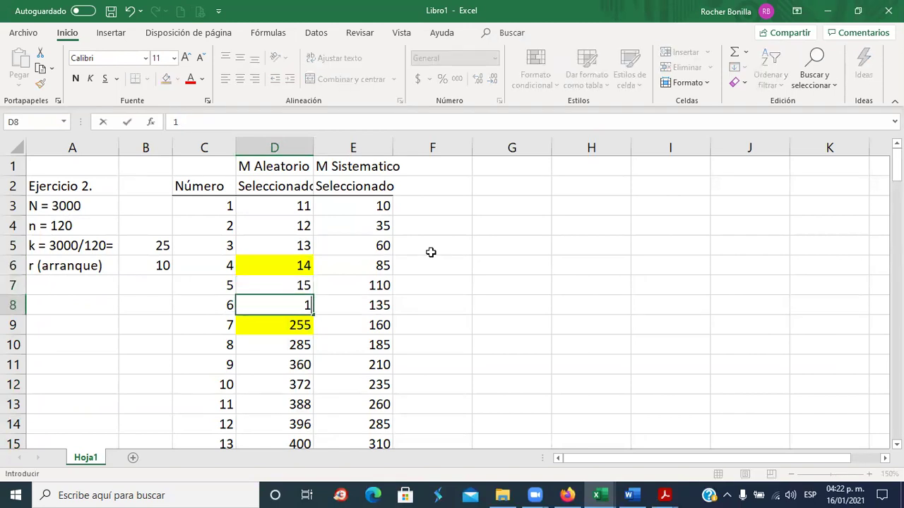
type("6")
key("Return")
type("17")
key("Return")
type("1")
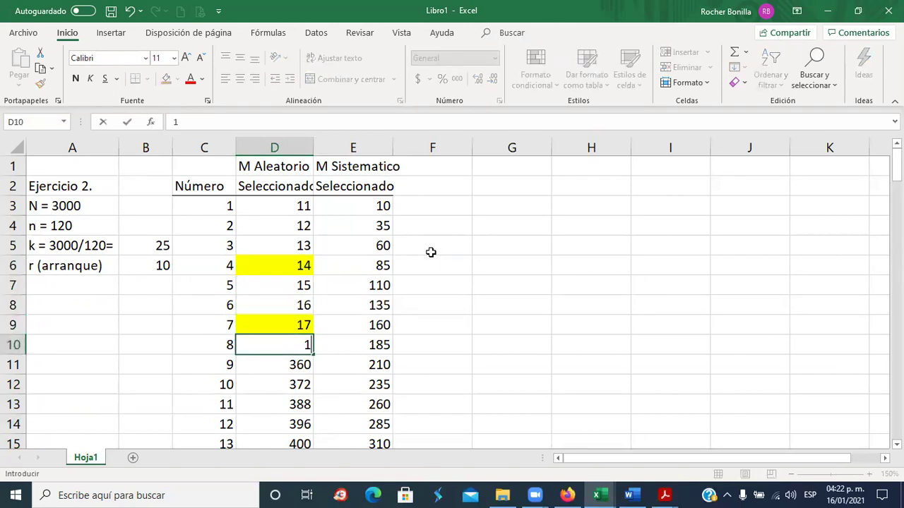
type("8")
key("Return")
type("19")
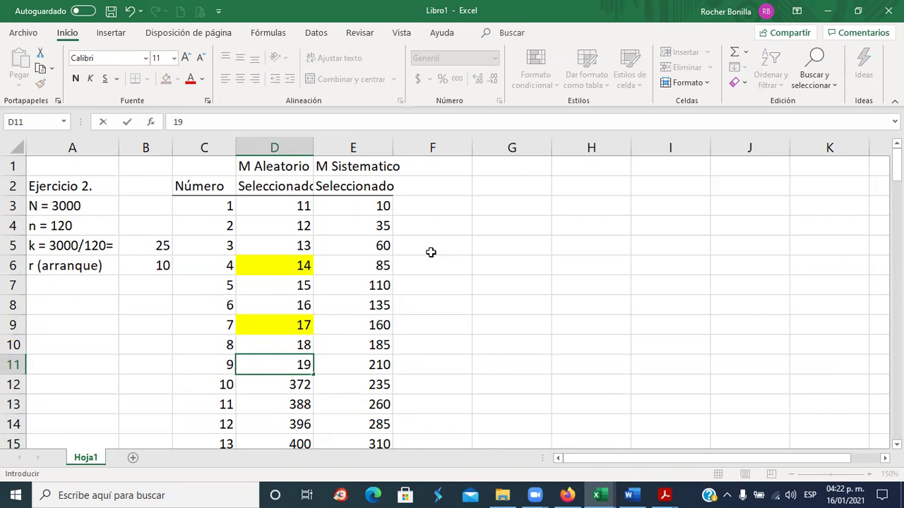
key("Return")
type("20")
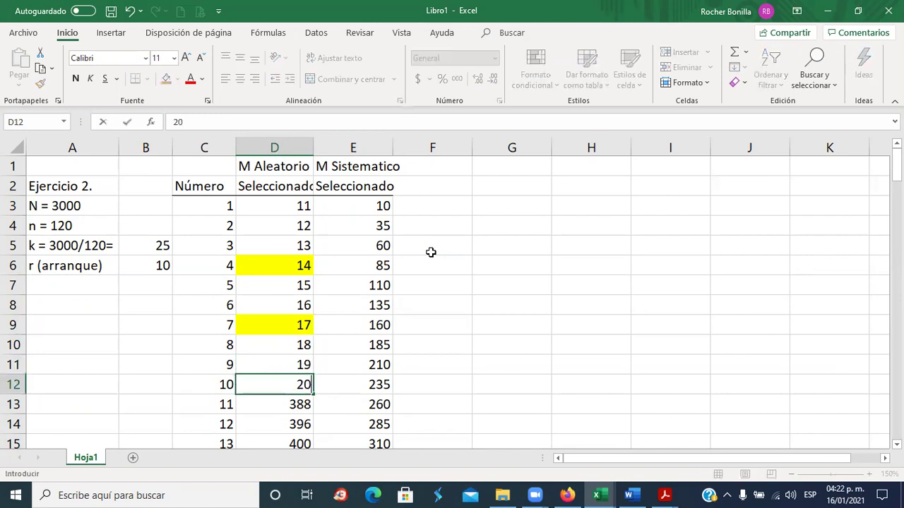
key("Return")
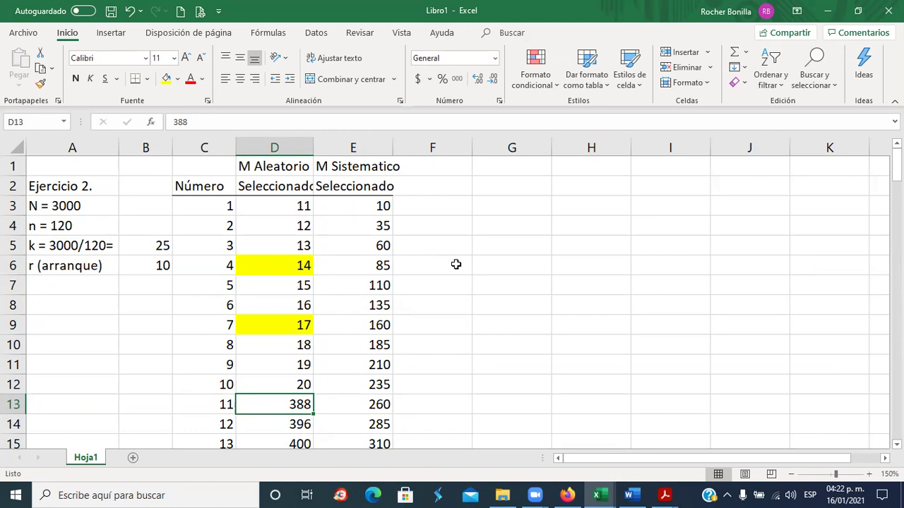
Step: Undo the consecutive-number entries in D3:D12 to restore the original random sample
left_click(130, 11)
left_click(130, 10)
left_click(130, 11)
left_click(129, 11)
left_click(130, 11)
left_click(129, 11)
left_click(130, 11)
left_click(130, 10)
left_click(130, 10)
left_click(130, 11)
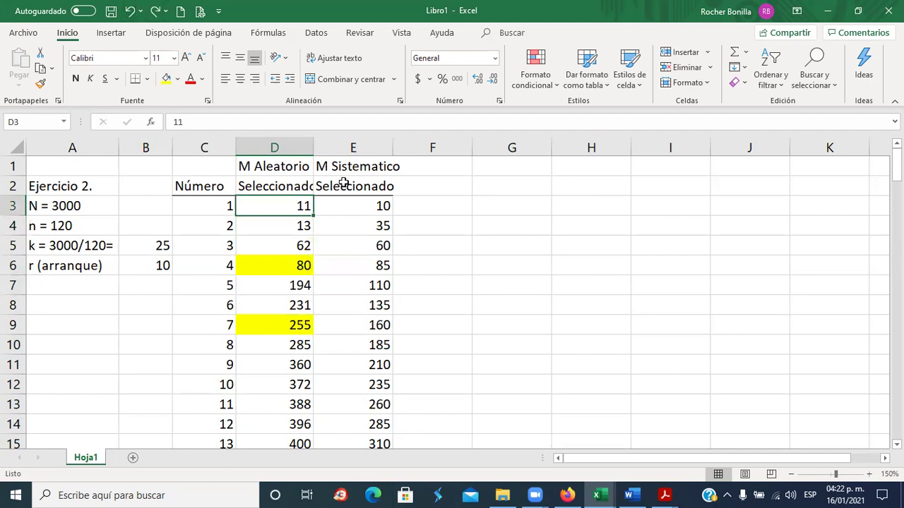
Step: Inspect the formula in E5 and switch to Muestreo(5).pdf to review the systematic sampling terms, particularly r + 2k
left_click(388, 251)
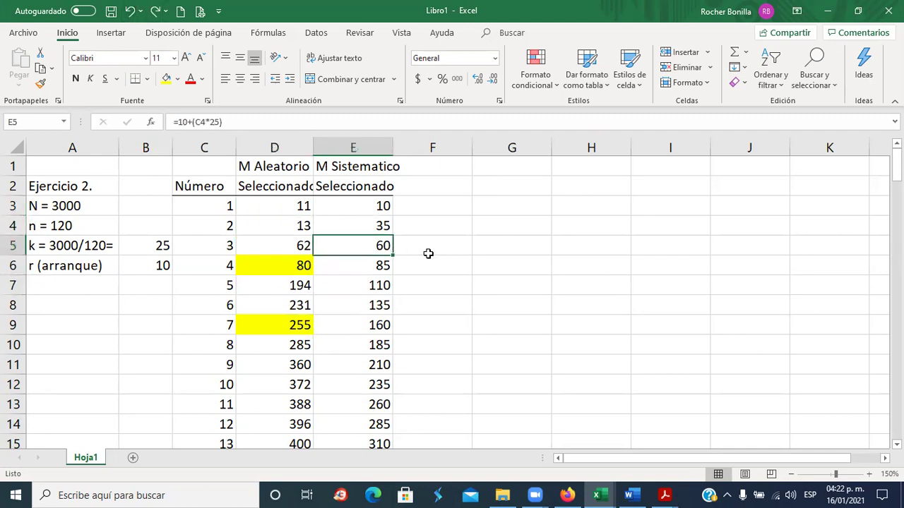
key("alt+Tab")
key("alt+Tab")
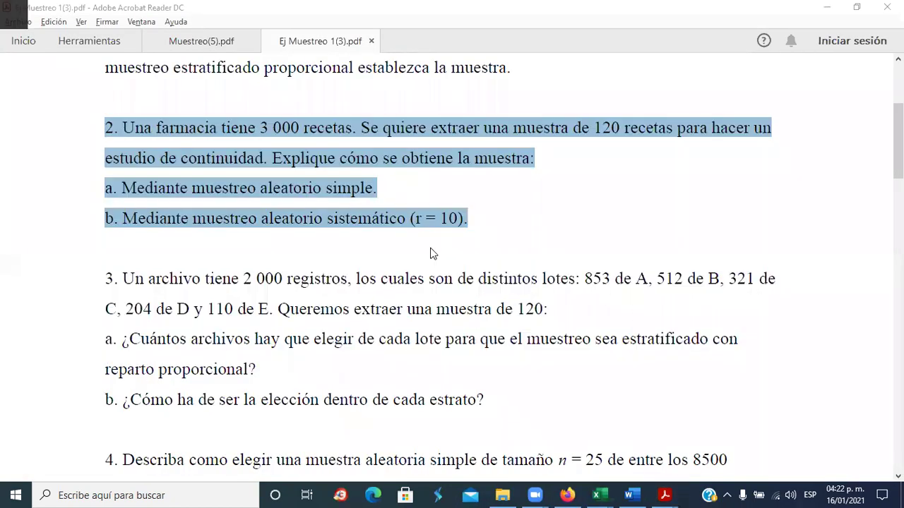
key("alt+Tab")
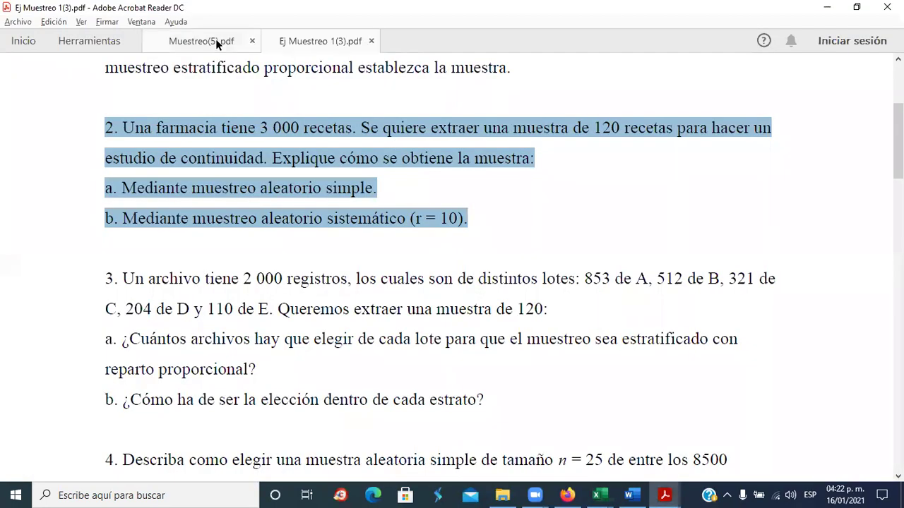
left_click(215, 41)
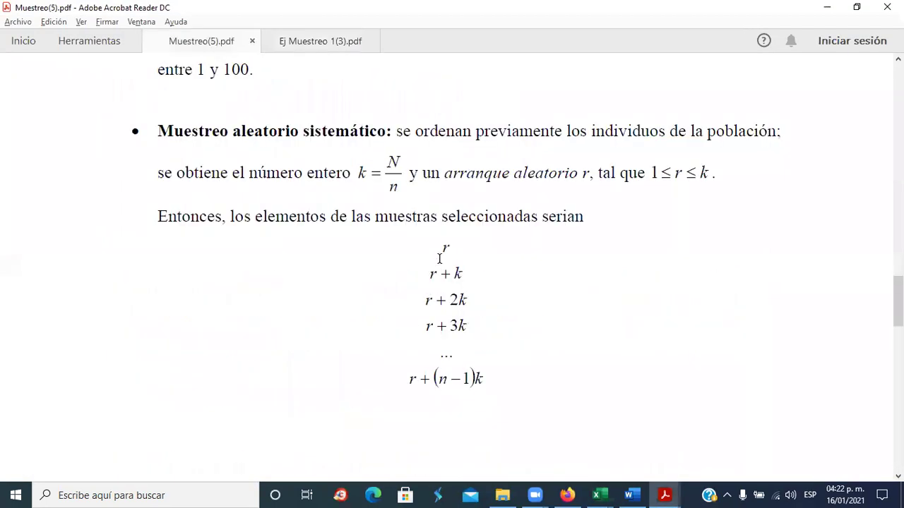
mouse_move(425, 300)
left_mouse_down()
mouse_move(463, 323)
mouse_move(467, 300)
left_mouse_up()
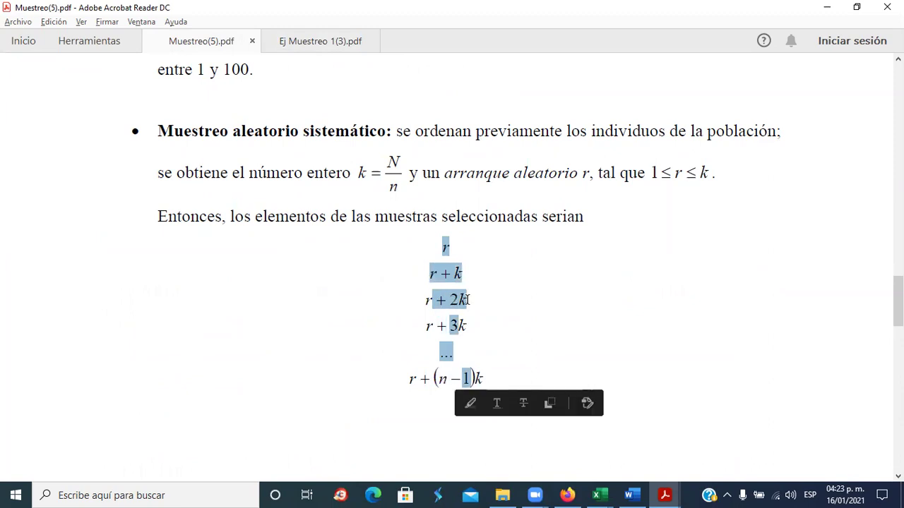
left_click(466, 300)
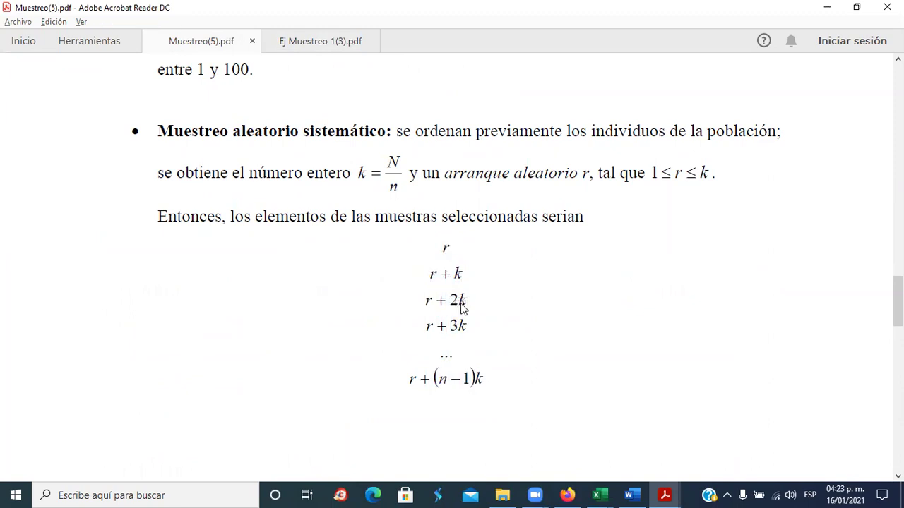
Step: Return to the Libro1 workbook and clear cells E5:E9 in the M Sistematico column
key("alt+Tab")
key("alt+Tab")
key("alt+Tab")
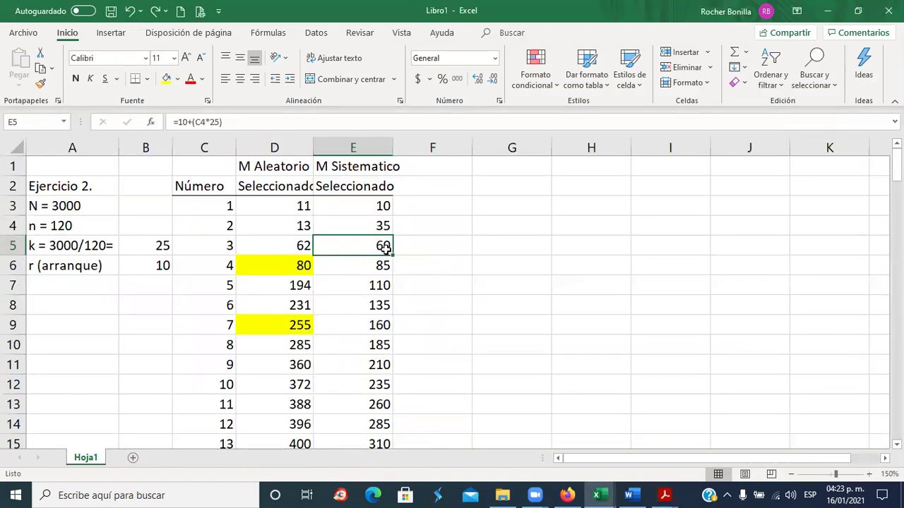
left_click_drag(381, 245, 377, 322)
key("Delete")
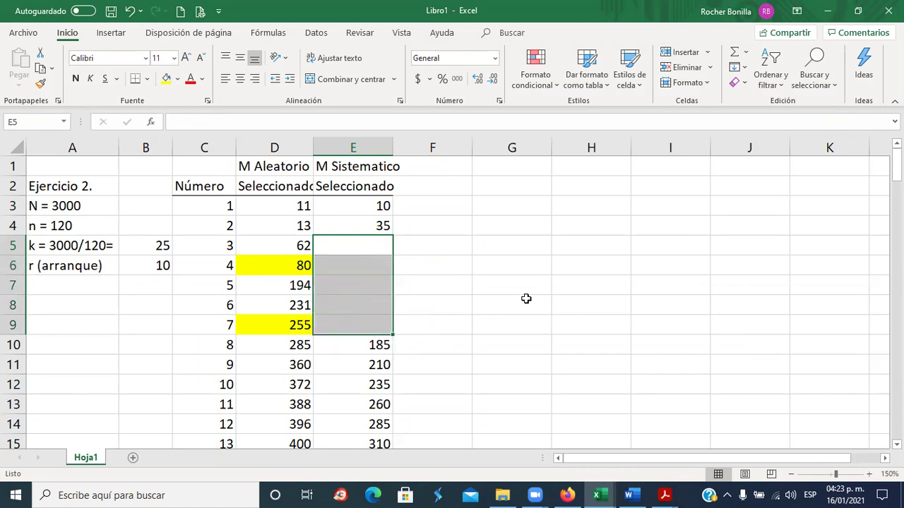
Step: Enter the formula +10+(C4*25) in cell E5 as the third systematic sample element
key("Down")
key("Up")
type("+")
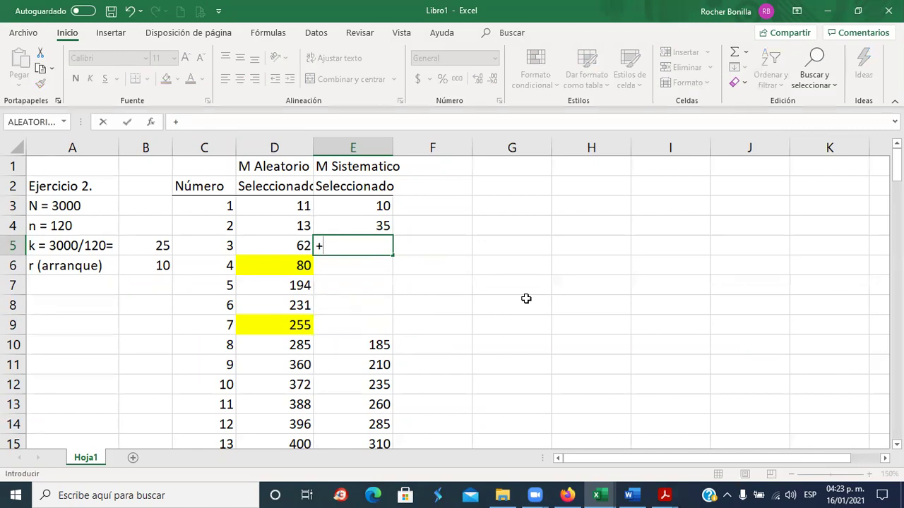
type("10+(")
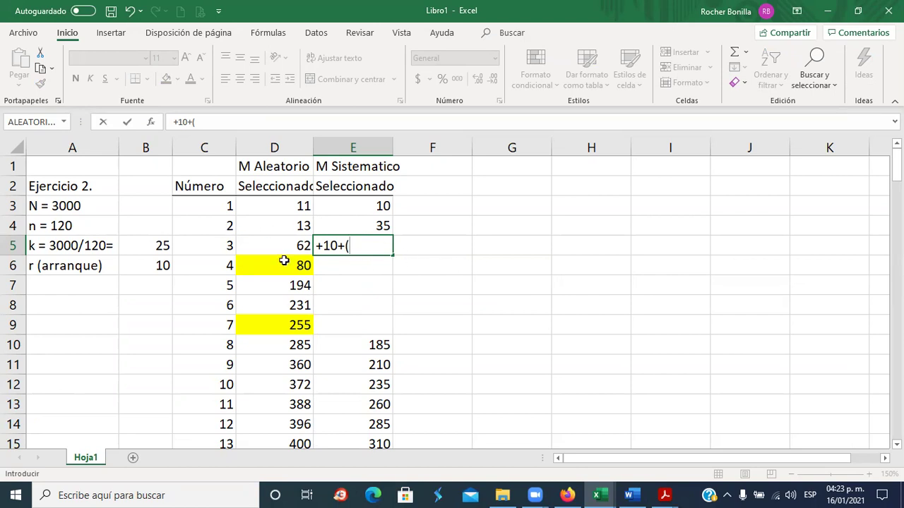
left_click(222, 228)
type("*")
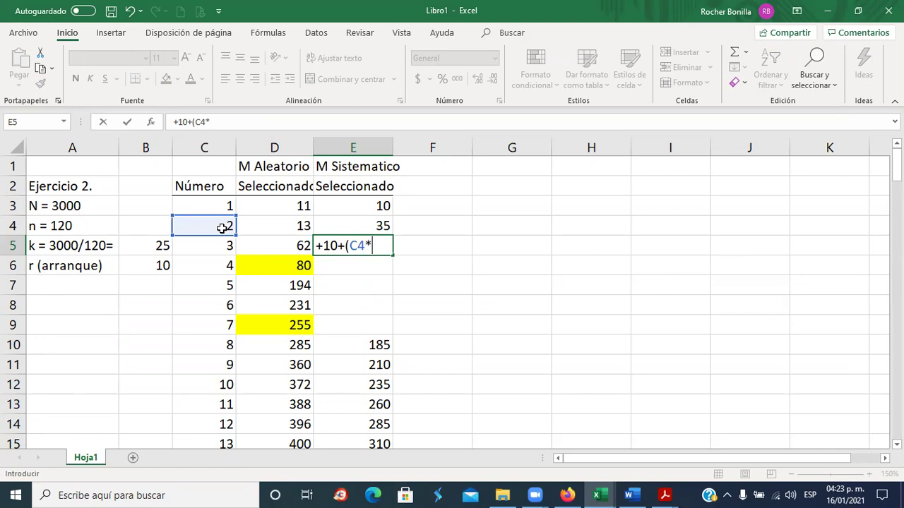
type("25)")
key("Return")
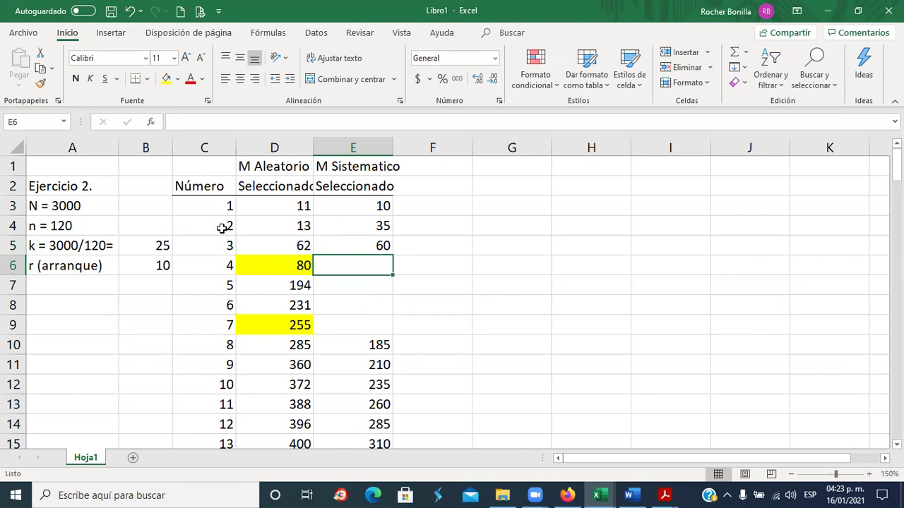
Step: Switch to Muestreo(5).pdf and compare the formula with the r + 2k term of systematic sampling
key("alt+Tab")
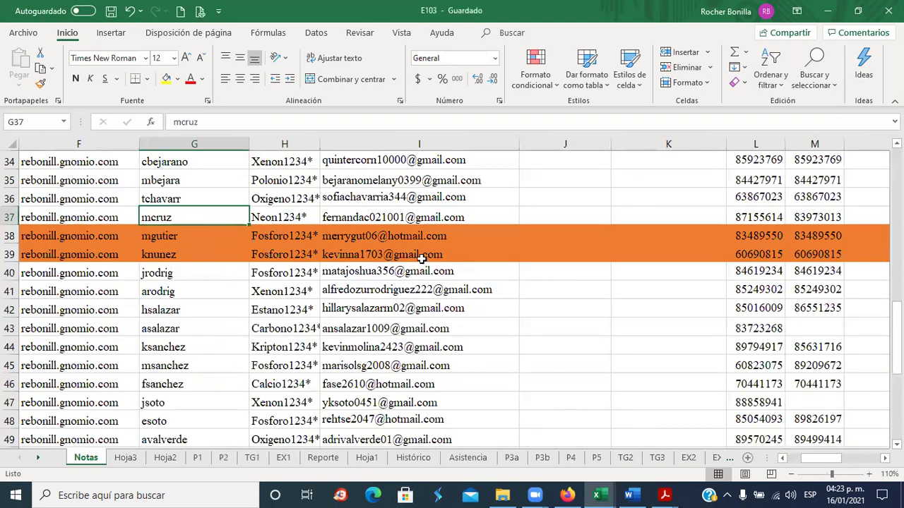
key("alt+Tab")
left_click(443, 231)
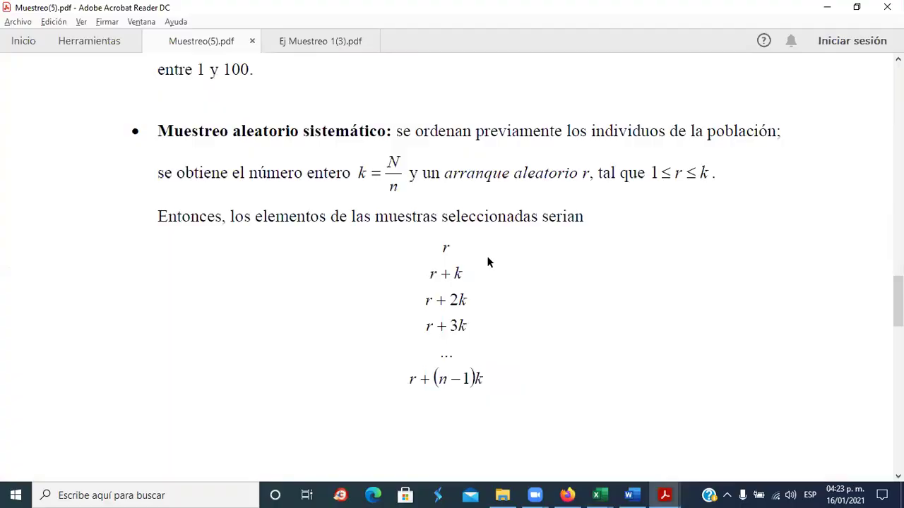
double_click(452, 302)
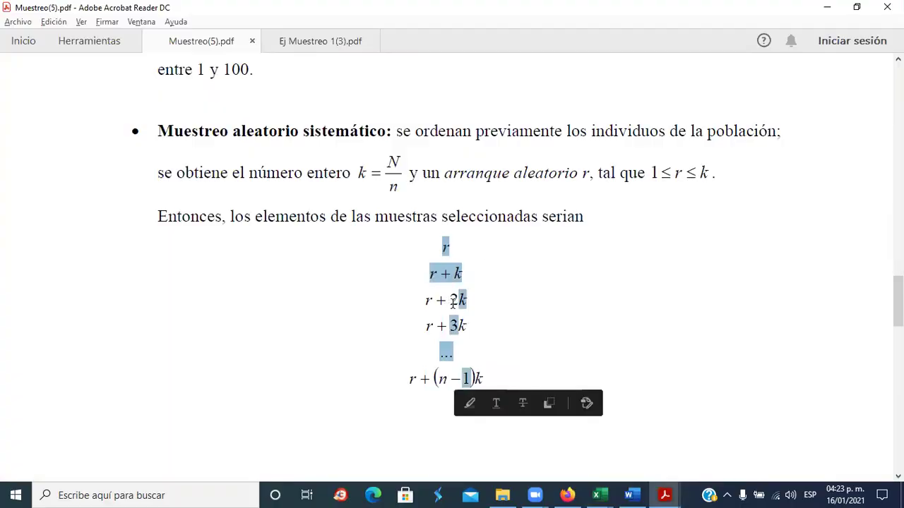
Step: Return to the Libro1 workbook and fill the formula in E5 down through E9
key("alt+Tab")
key("alt+Tab")
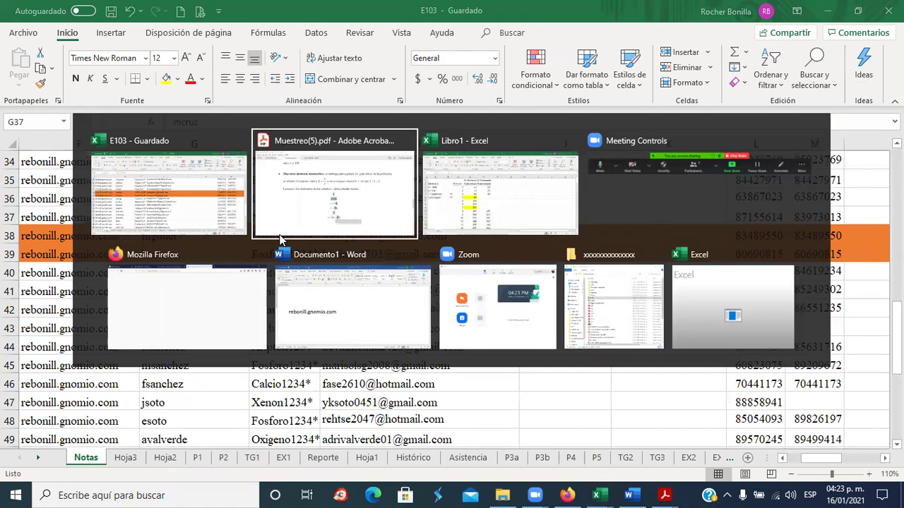
key("alt+Tab")
key("Tab")
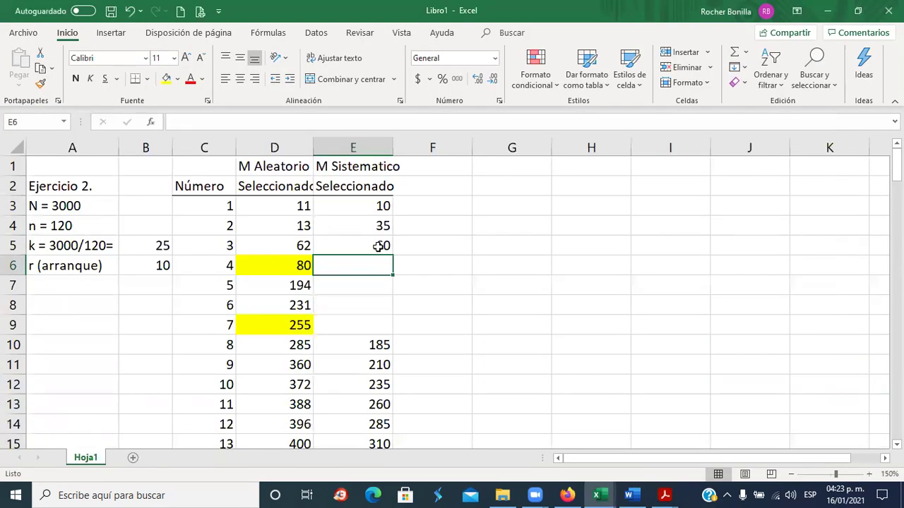
left_click(379, 248)
double_click(395, 257)
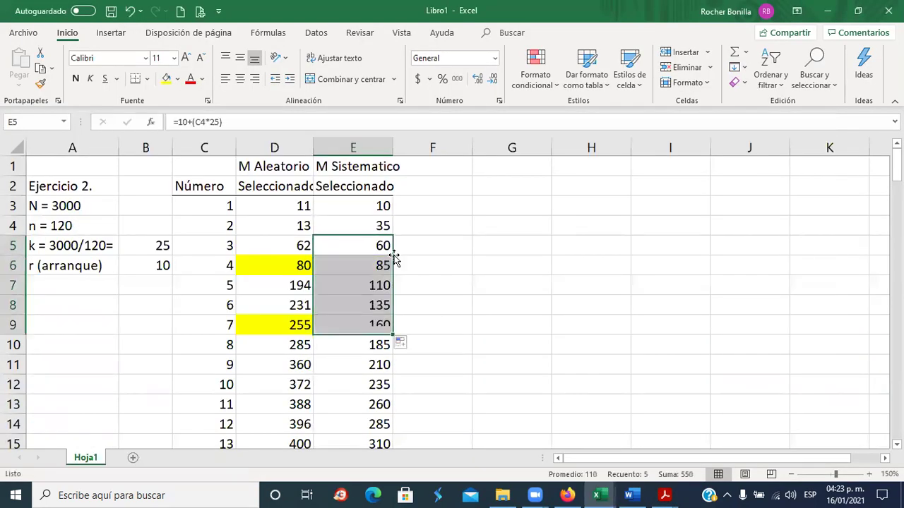
left_click(454, 297)
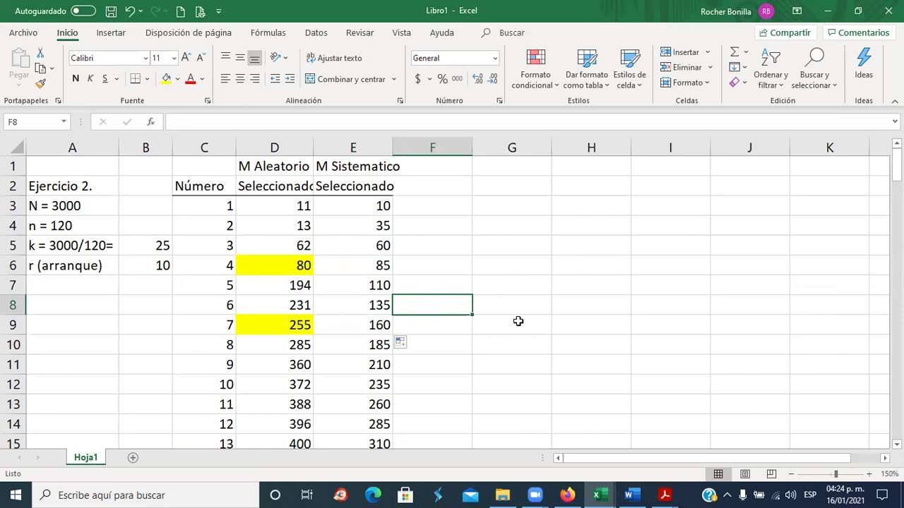
Step: Switch to Ej Muestreo 1(3).pdf and read through exercises 3 to 6
left_click(664, 495)
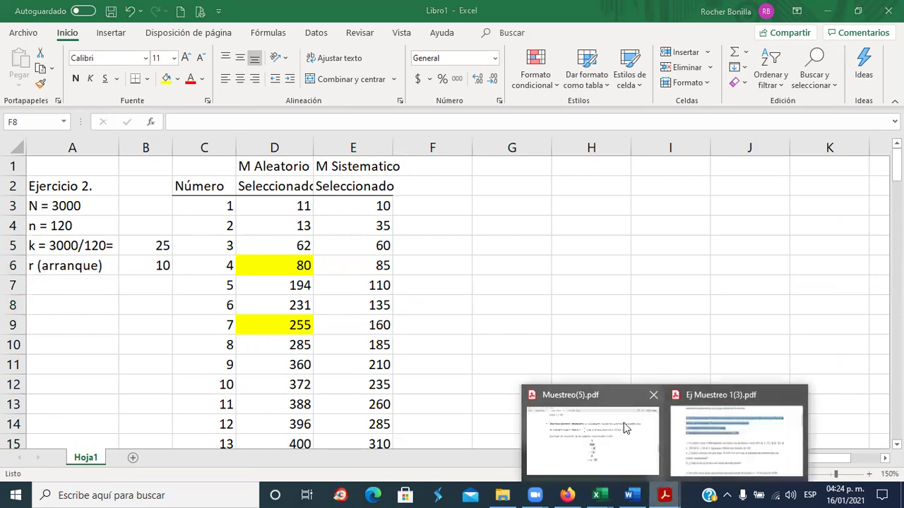
left_click(702, 428)
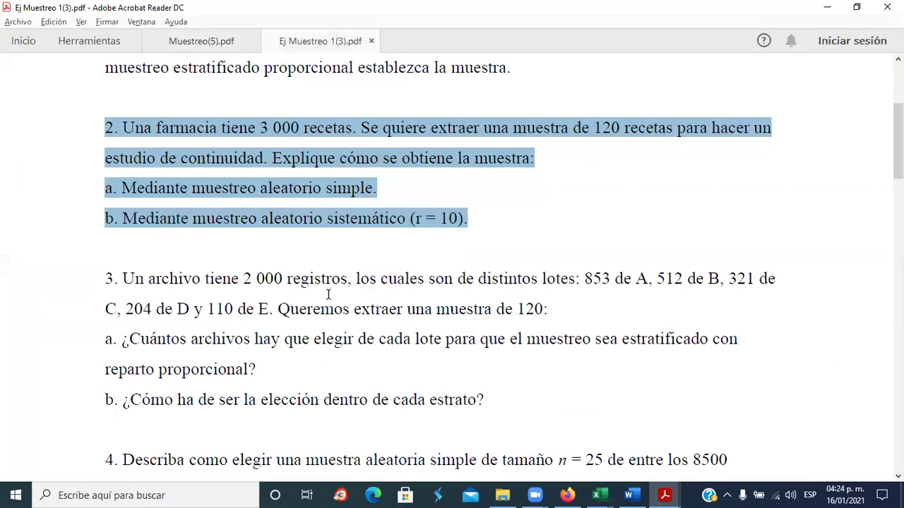
scroll(275, 290, "down", 4)
scroll(278, 285, "down", 4)
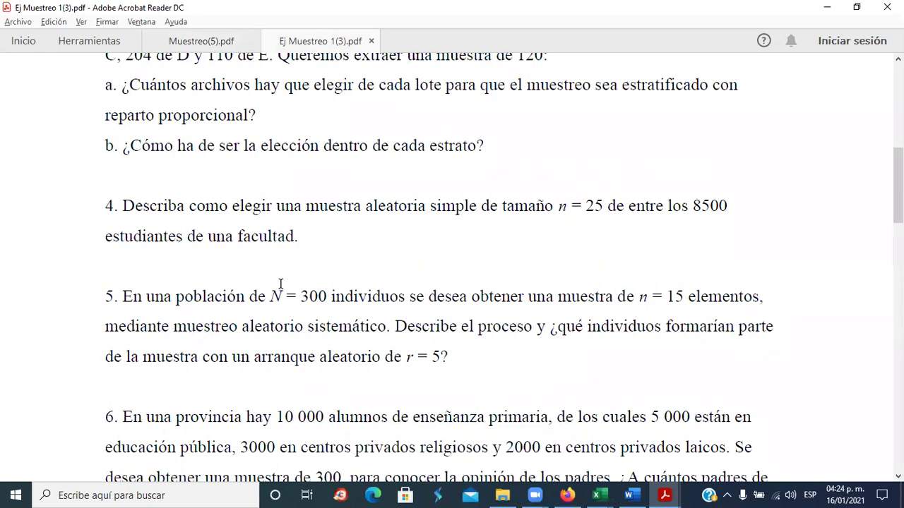
scroll(280, 284, "down", 1)
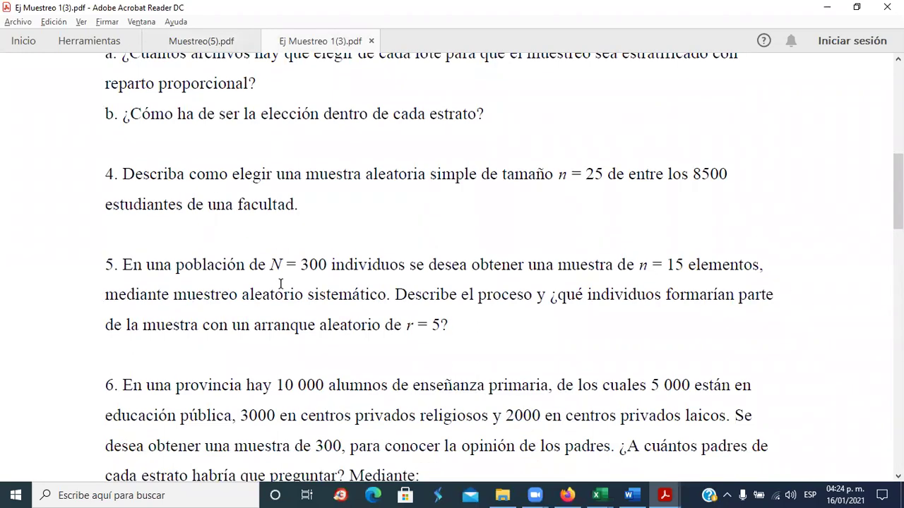
scroll(281, 284, "up", 4)
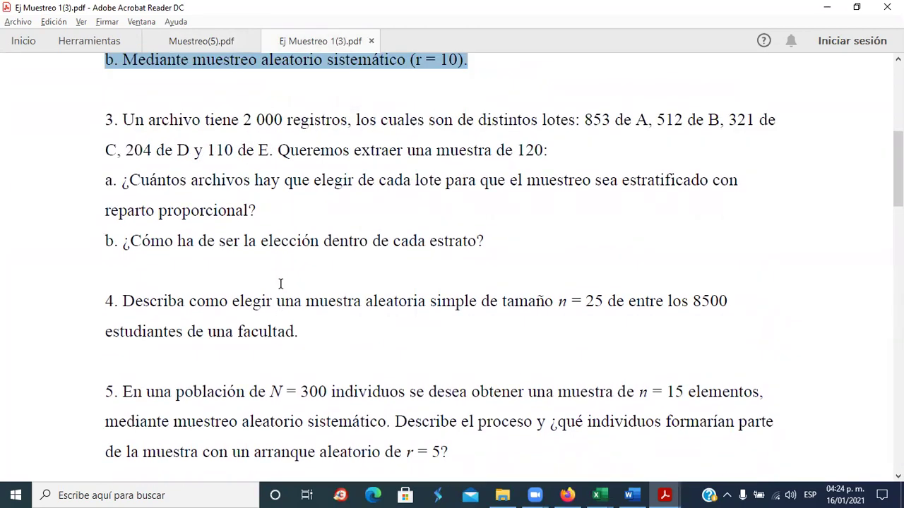
Step: Review exercises 1 to 5 in Ej Muestreo 1(3).pdf and select the full statement of exercise 4
key("alt+Tab")
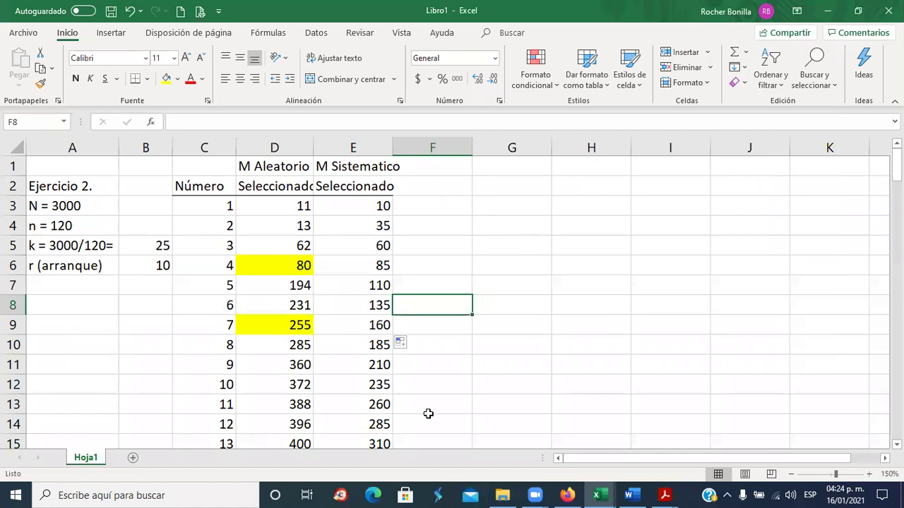
key("alt+Tab")
scroll(462, 365, "up", 4)
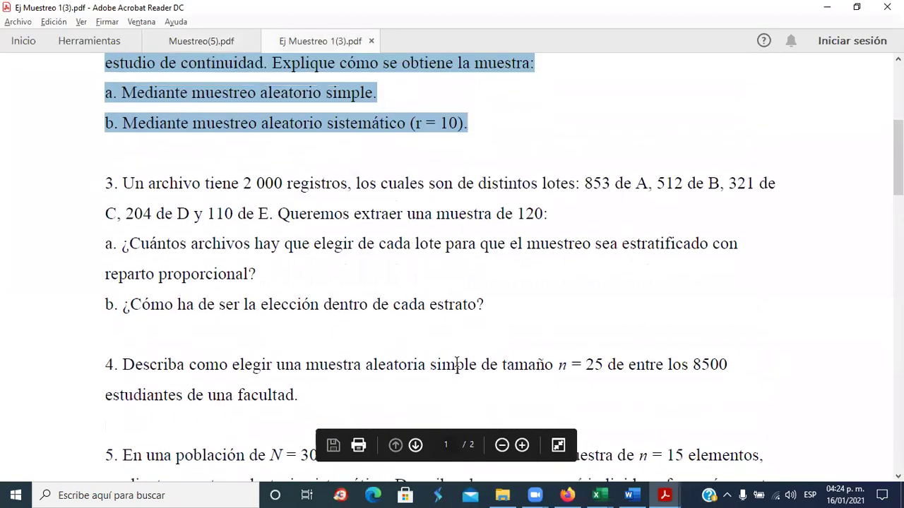
scroll(408, 233, "up", 4)
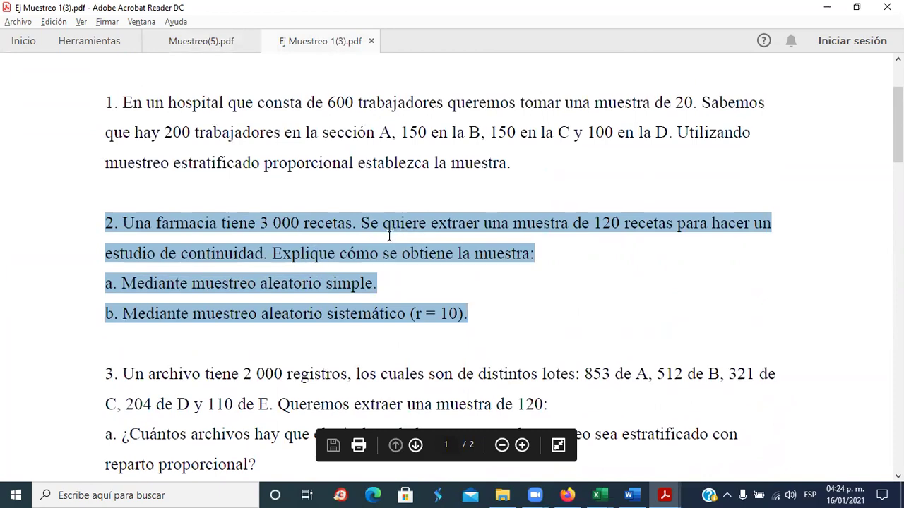
scroll(389, 239, "down", 10)
scroll(389, 242, "down", 2)
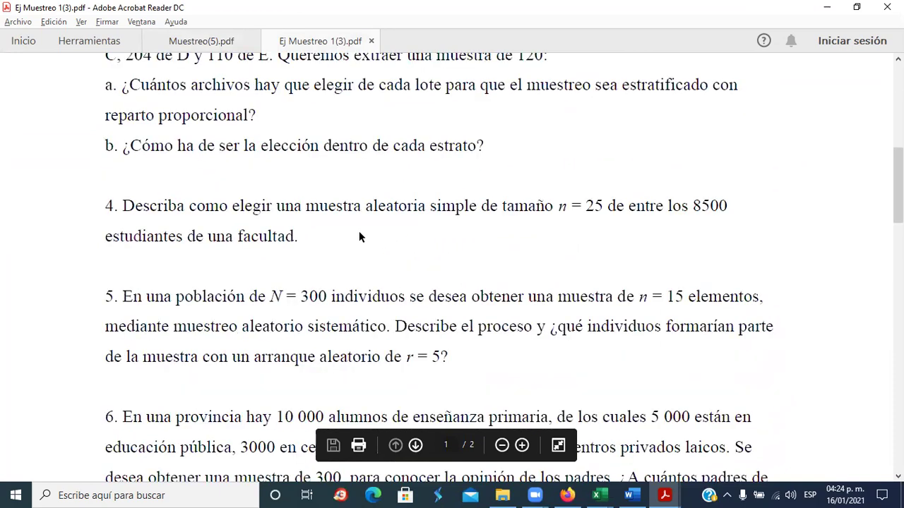
left_click_drag(299, 239, 102, 212)
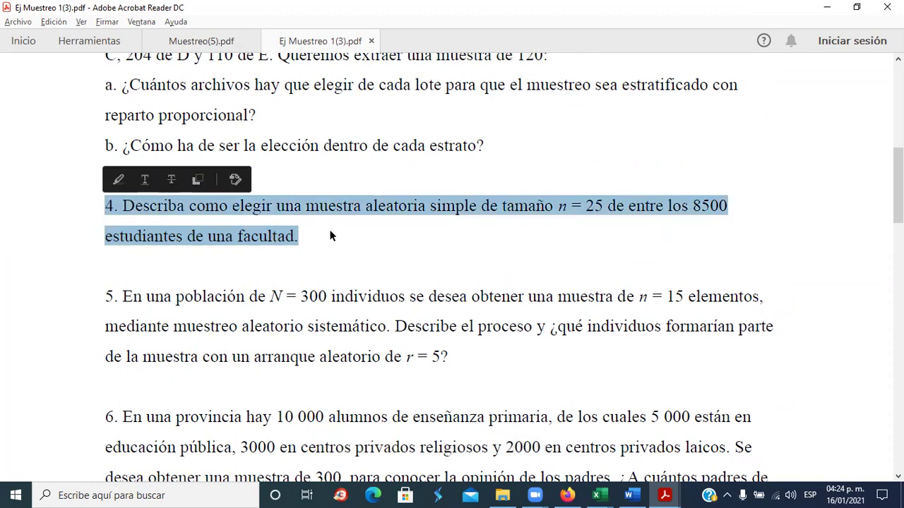
Step: Return to Excel and examine the formula in E5 and its reference to C4, leaving the cell without editing
key("alt+Tab")
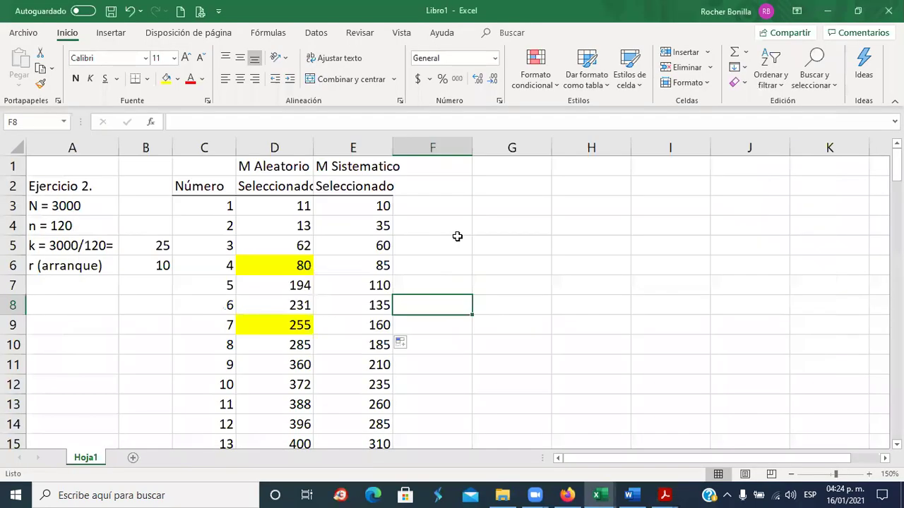
left_click(368, 245)
key("F2")
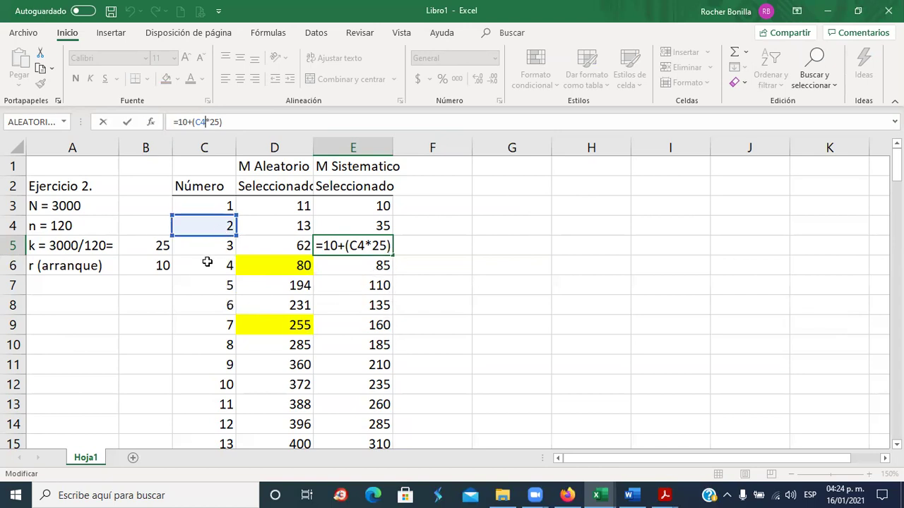
left_click(495, 242)
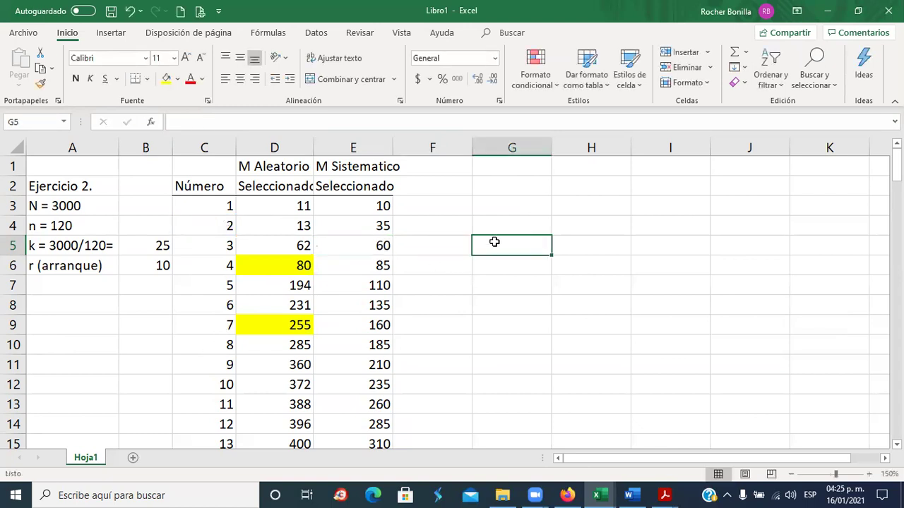
left_click(379, 245)
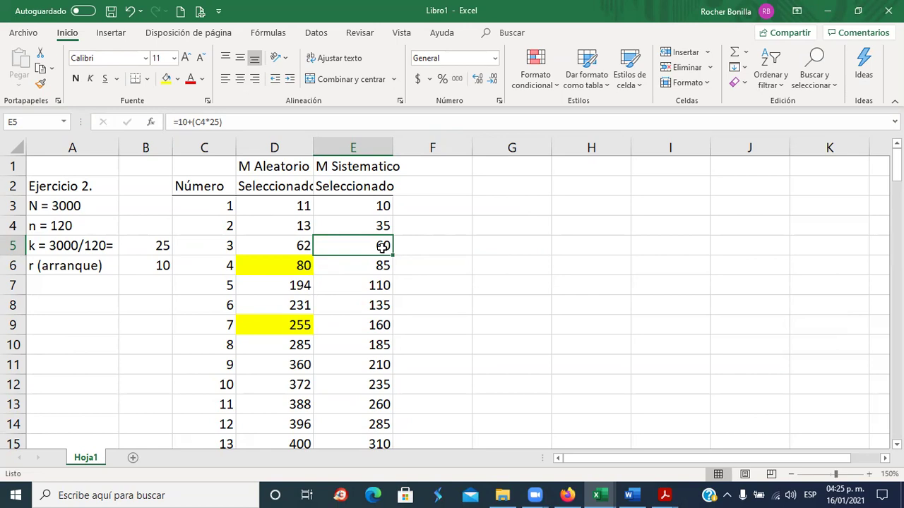
Step: Switch to Ej Muestreo 1(3).pdf and clear the text selection on exercise 4
key("alt+Tab")
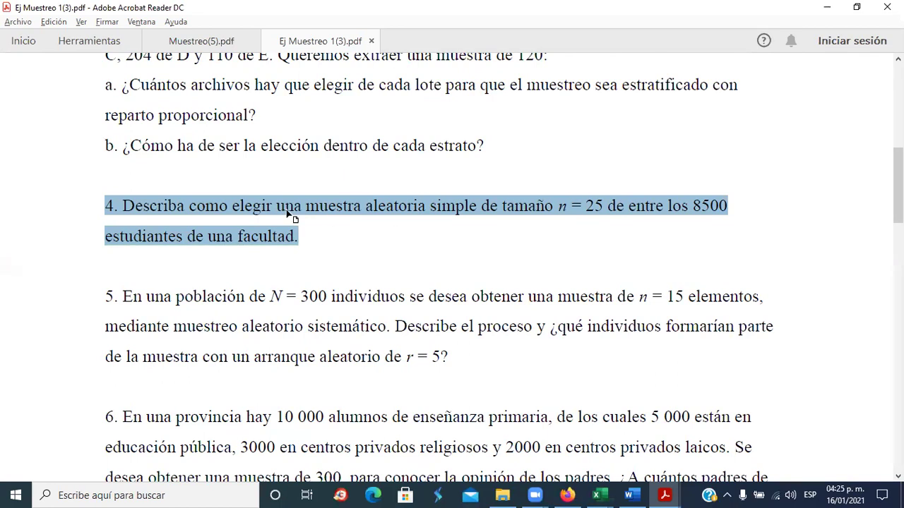
left_click(249, 210)
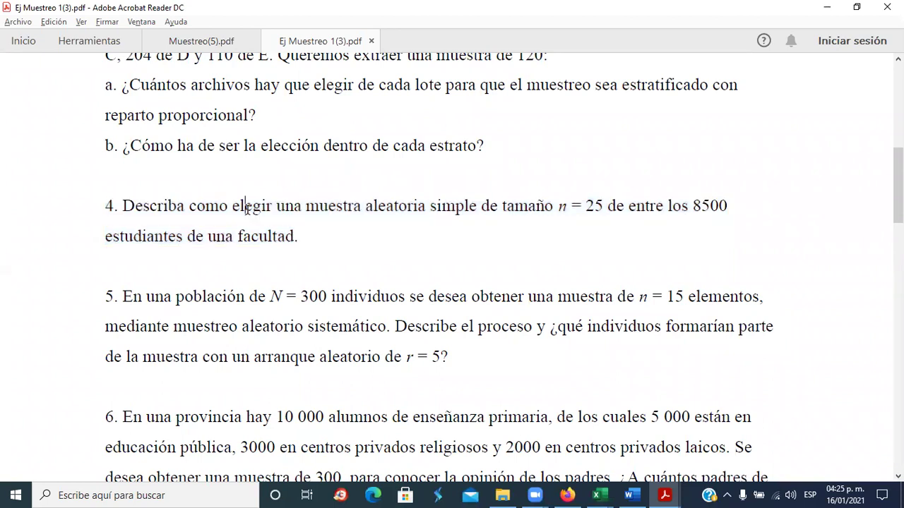
Step: Select the full statement of exercise 4, and switch to Excel to check the systematic sampling formulas in E6 and E7
left_click_drag(96, 206, 699, 240)
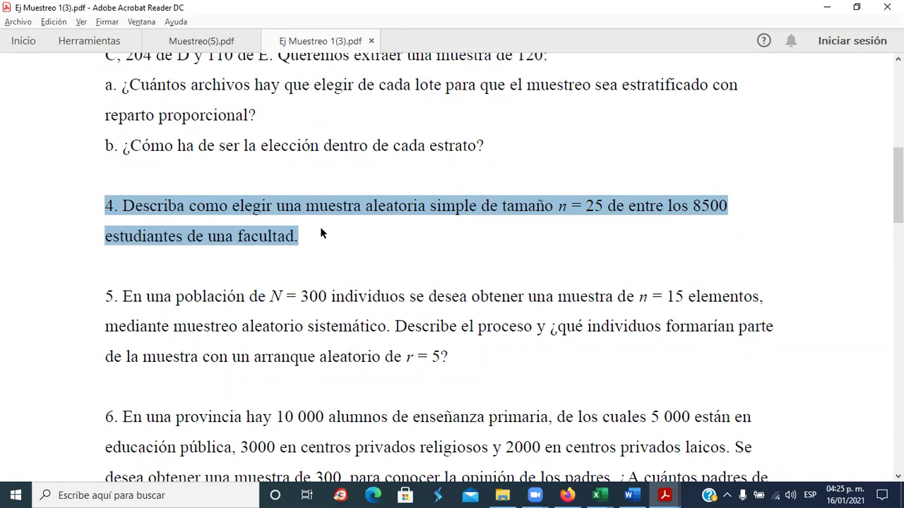
scroll(321, 228, "down", 3)
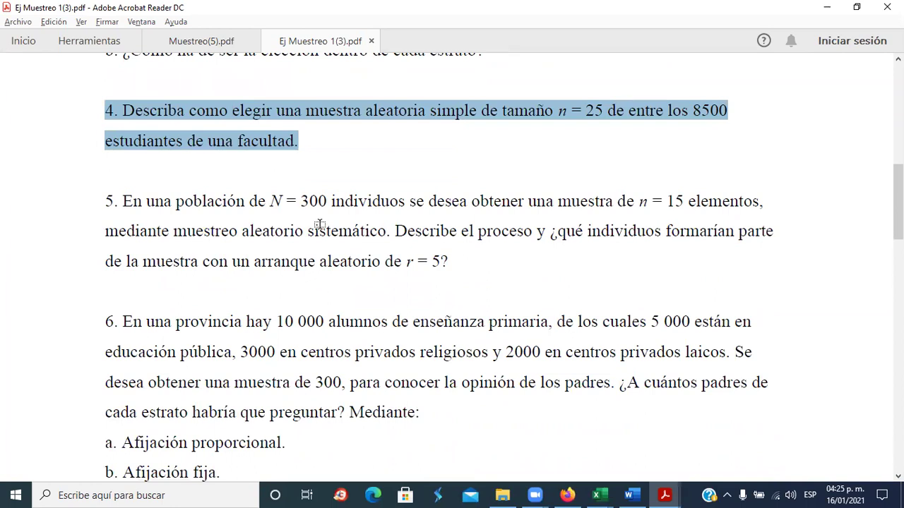
key("alt+Tab")
left_click(382, 267)
left_click(382, 283)
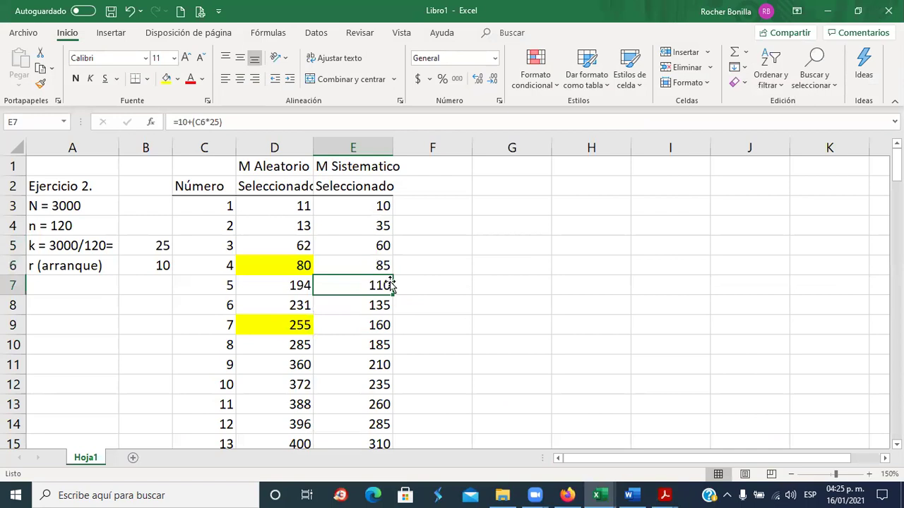
Step: Return to Ej Muestreo 1(3).pdf, look over the neighbouring exercises and select the statement of exercise 4 again
key("alt+Tab")
left_click(374, 140)
scroll(377, 163, "up", 11)
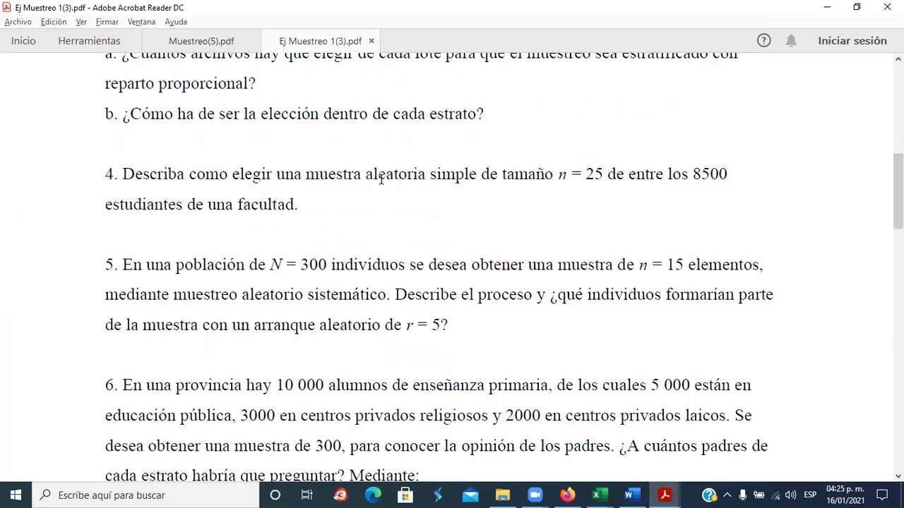
scroll(380, 180, "up", 6)
scroll(381, 179, "down", 5)
scroll(381, 179, "down", 8)
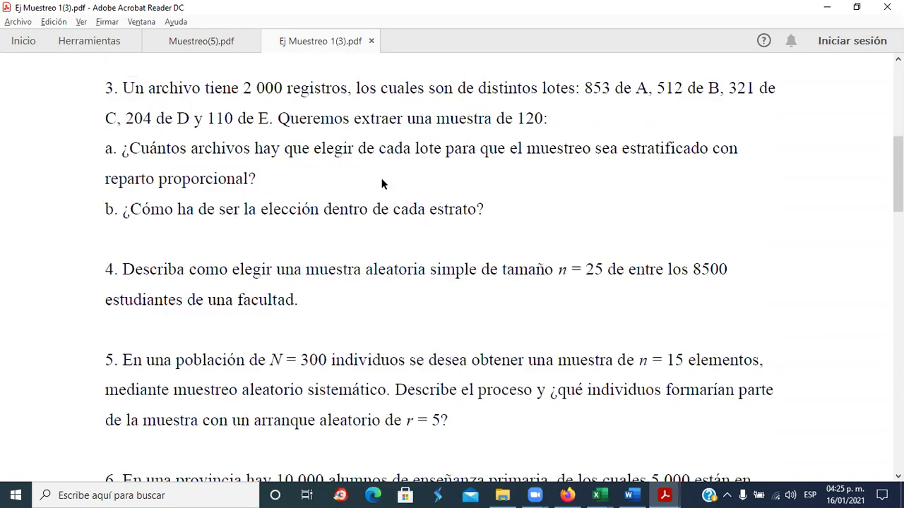
left_click_drag(104, 205, 304, 235)
left_click(304, 232)
left_click(320, 233)
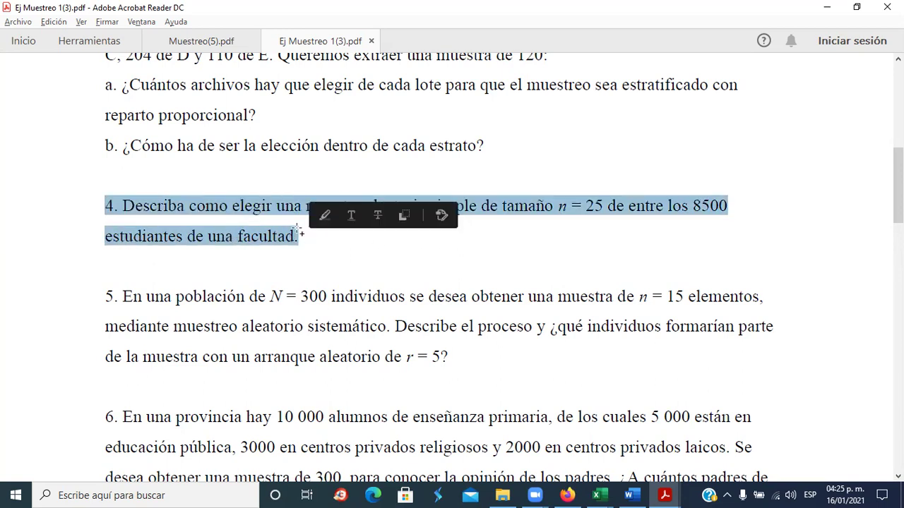
Step: Clear the selection on exercise 4 and select the full statement of exercise 5 on systematic sampling
left_click(414, 242)
scroll(413, 241, "down", 3)
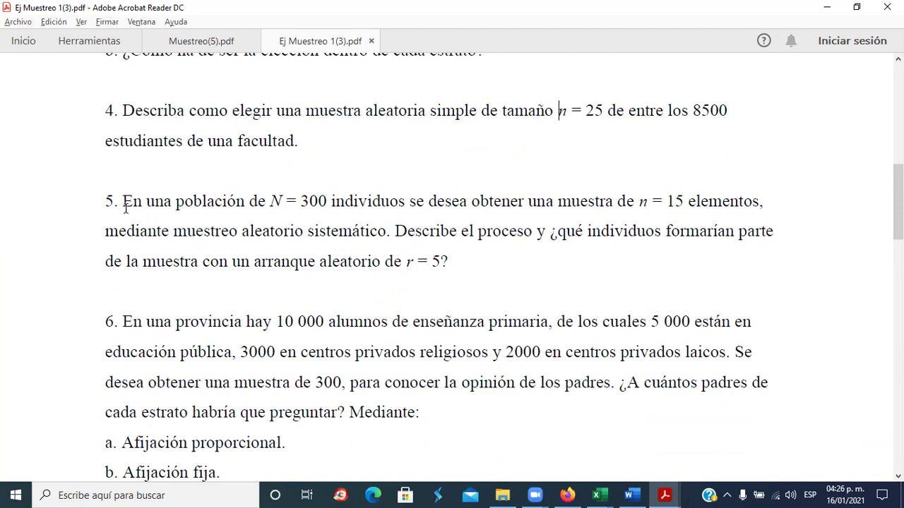
left_click_drag(104, 201, 466, 264)
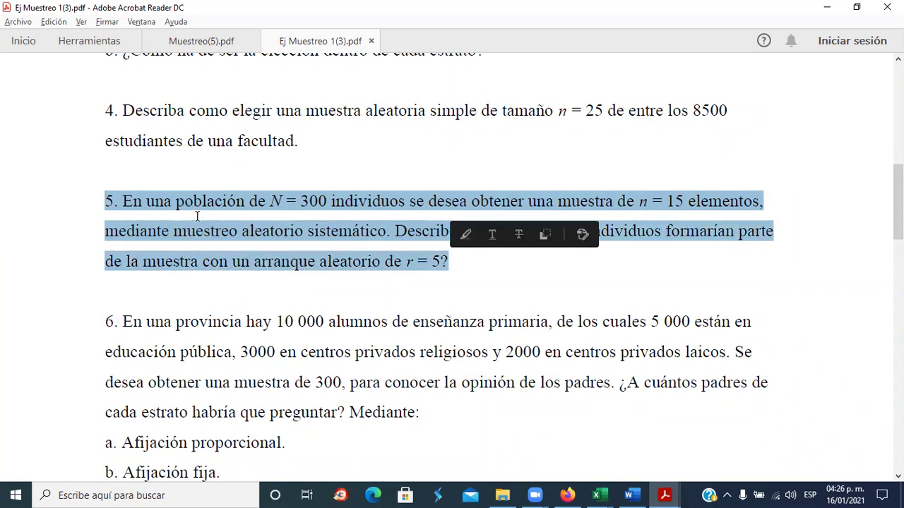
Step: Look through exercises 2 to 8 of the document and return to exercise 1 at its beginning
scroll(195, 216, "up", 5)
scroll(195, 217, "up", 2)
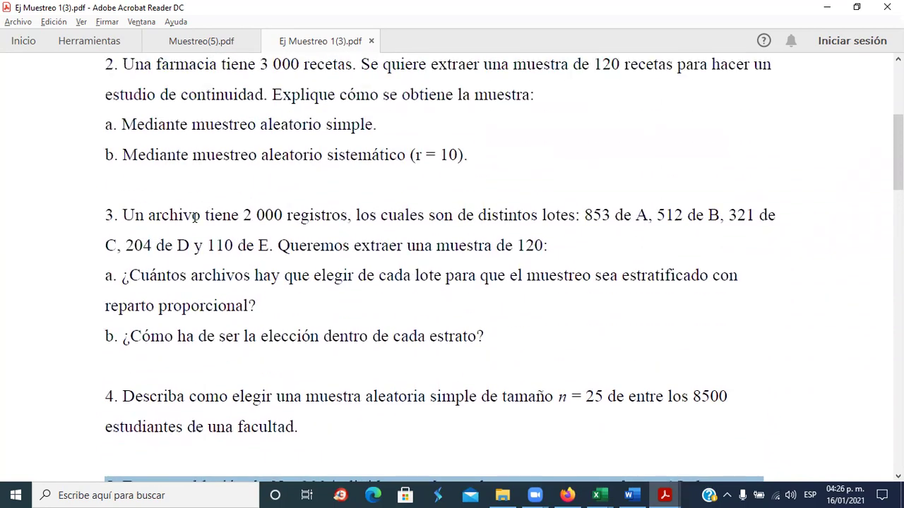
scroll(196, 216, "down", 4)
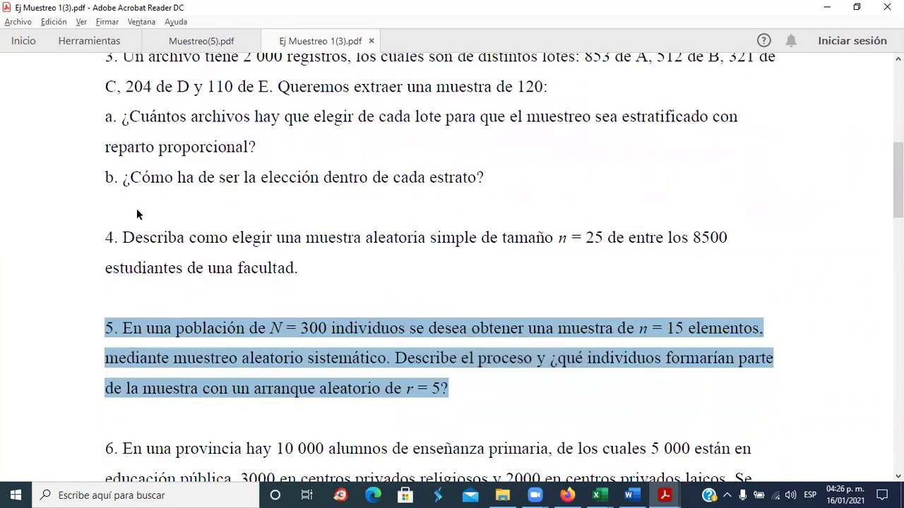
scroll(180, 325, "down", 3)
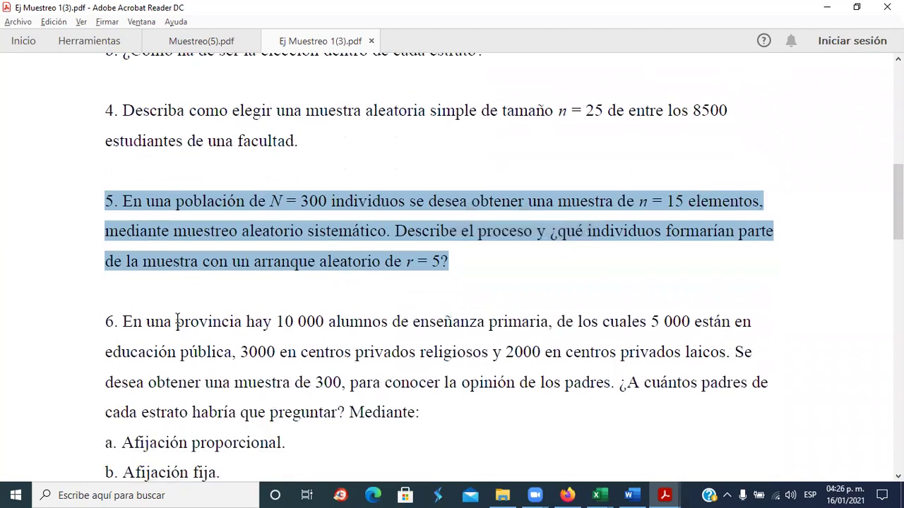
scroll(178, 316, "down", 3)
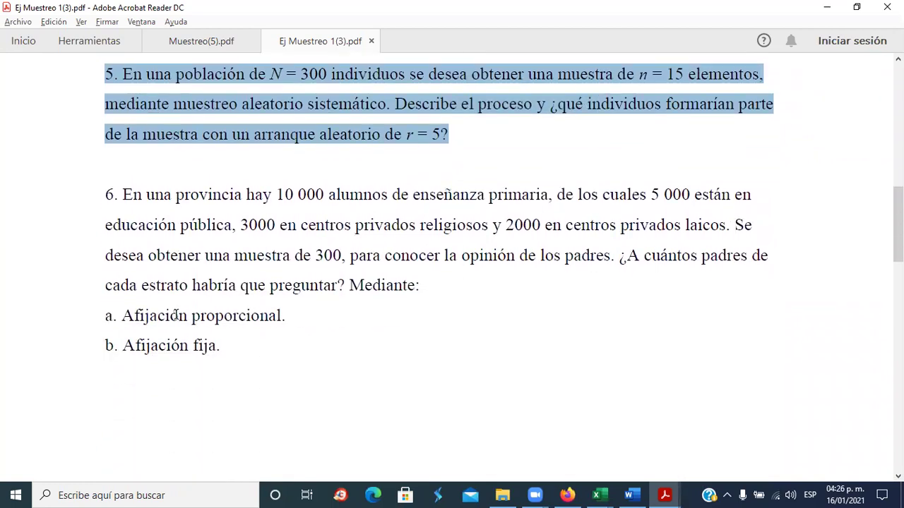
scroll(176, 314, "down", 10)
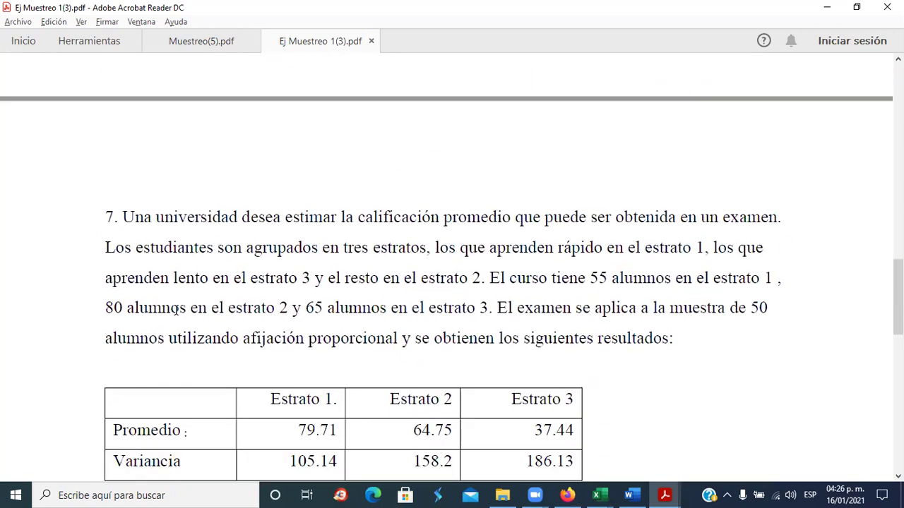
scroll(176, 309, "down", 9)
scroll(176, 311, "down", 8)
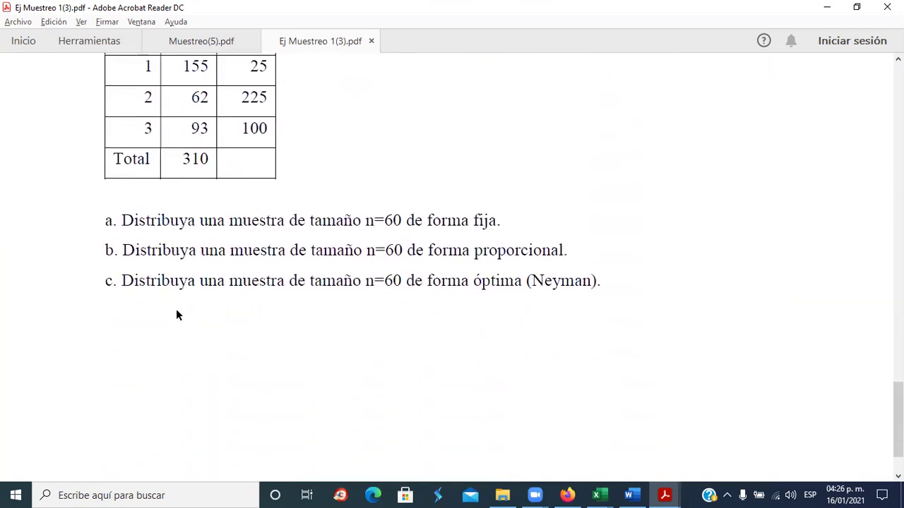
scroll(178, 315, "down", 2)
scroll(176, 306, "up", 10)
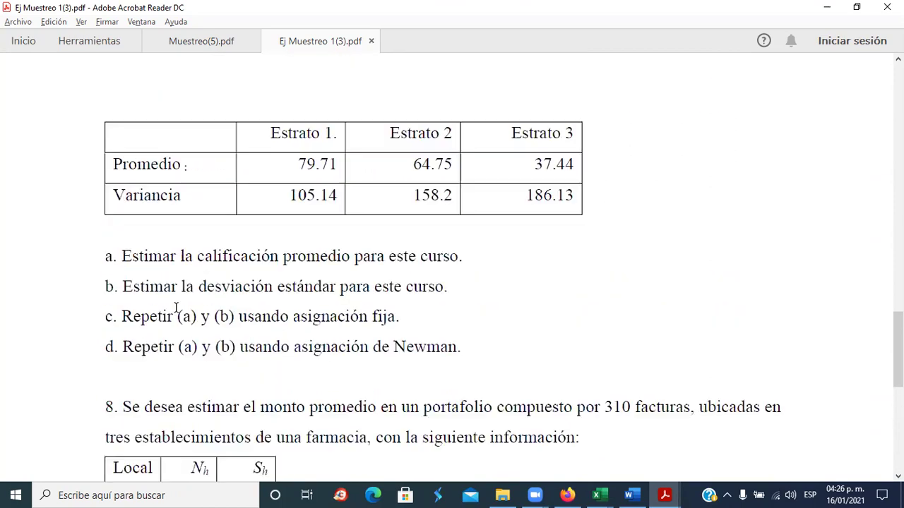
scroll(176, 309, "up", 18)
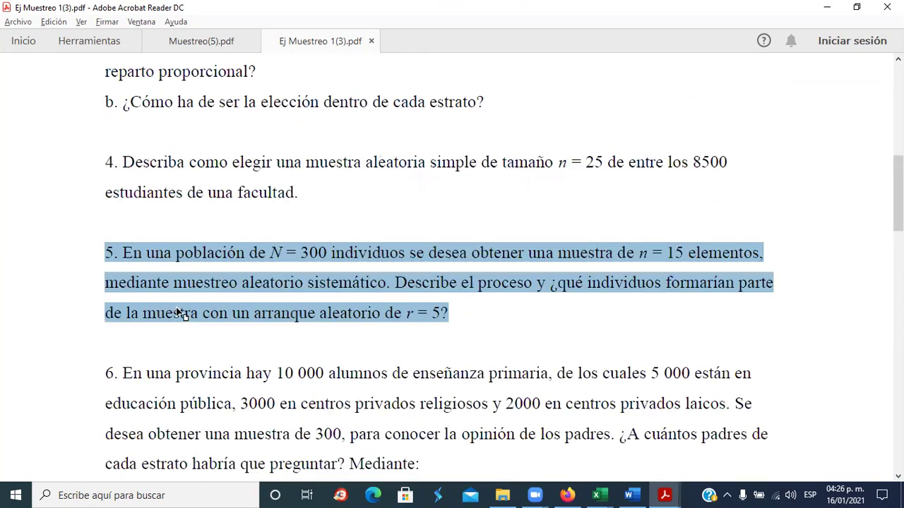
scroll(178, 311, "up", 13)
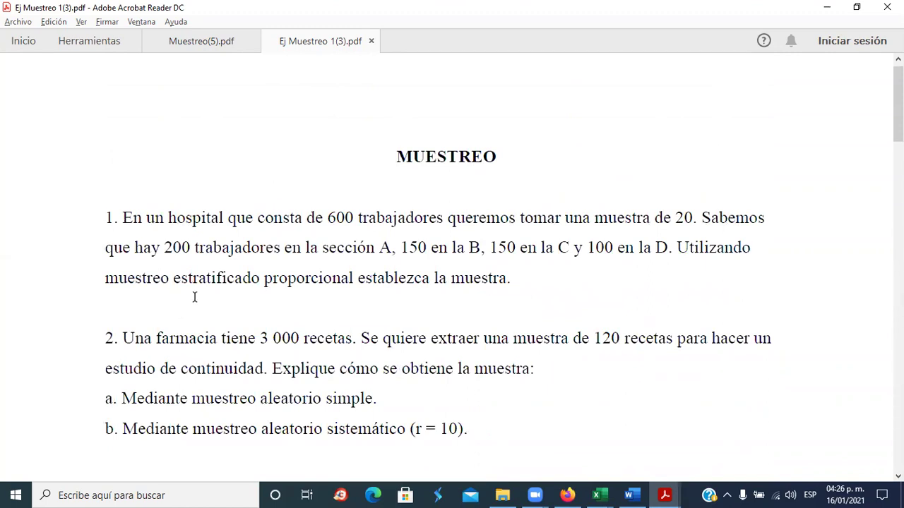
Step: Switch to Excel and enter the heading MUESTREO ESTRATIFICADO in cell G1
key("alt+Tab")
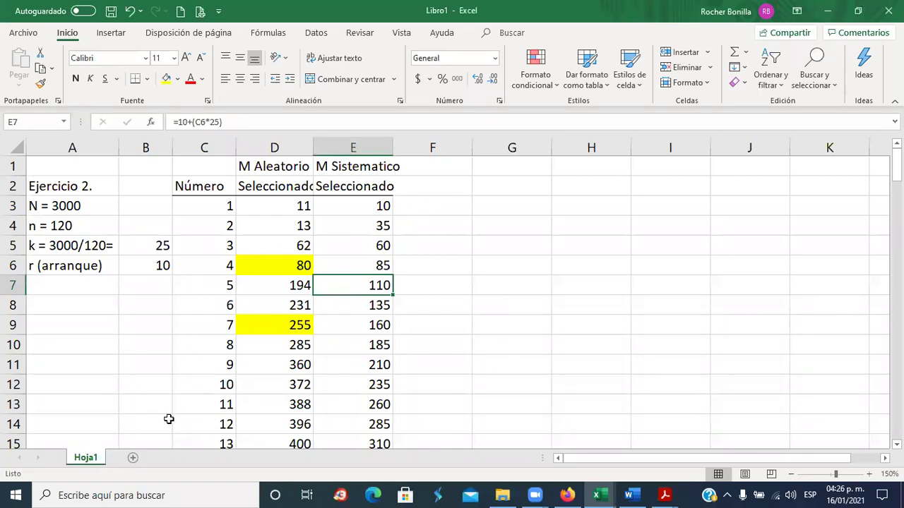
left_click(508, 172)
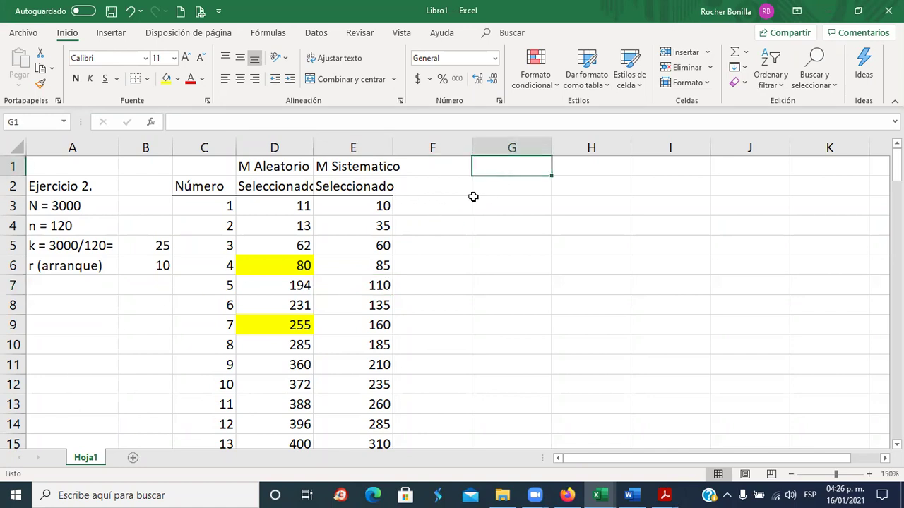
type("M")
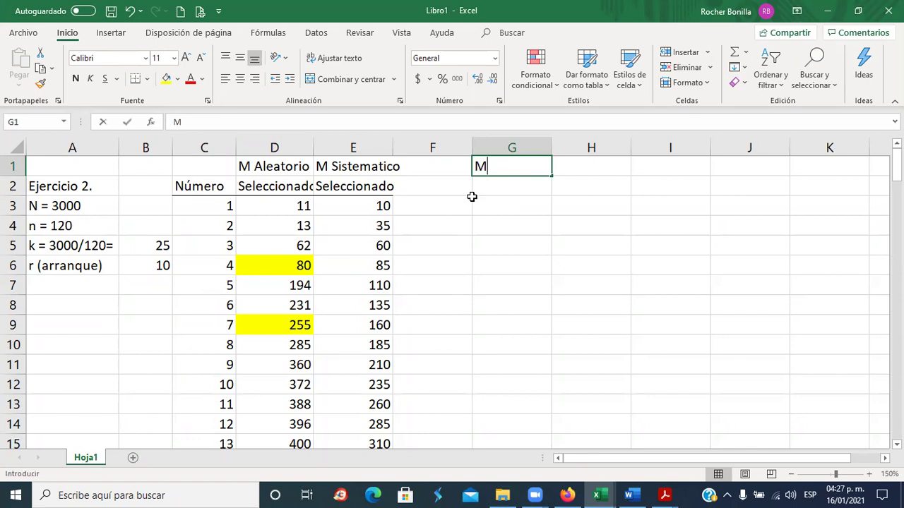
type("UESTREO ")
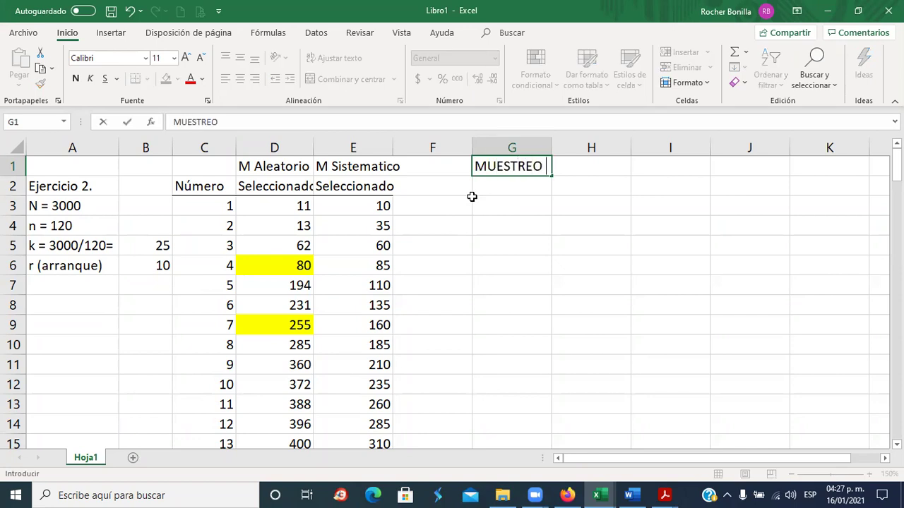
type("ESTRATIFICADO")
key("Return")
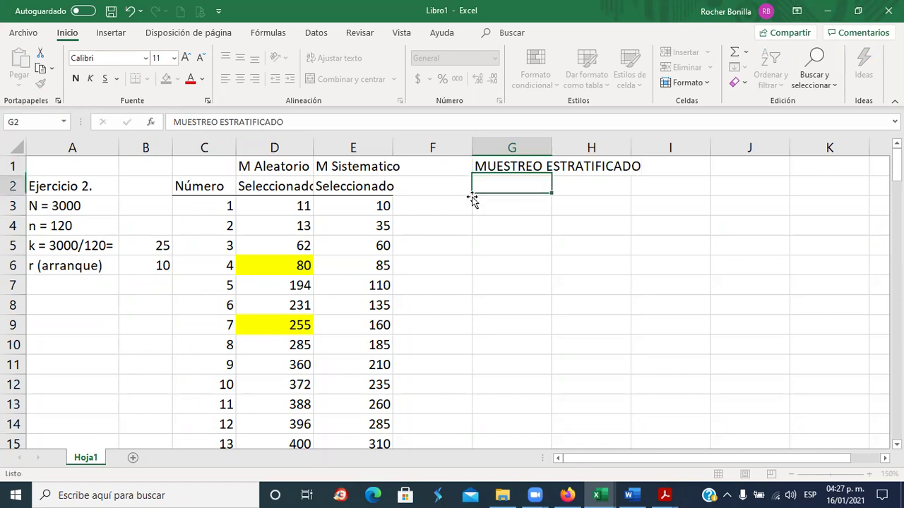
Step: Switch to Muestreo(5).pdf and find the definition of stratified random sampling
key("alt+Tab")
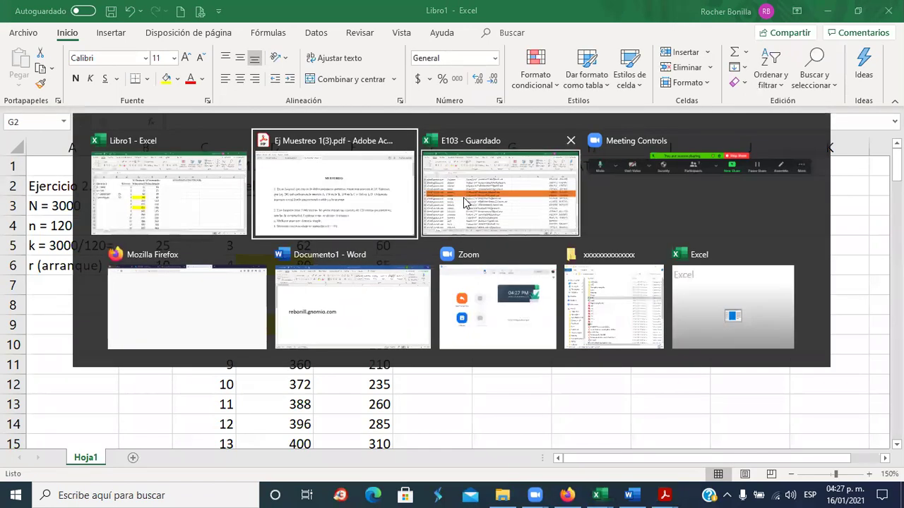
left_click(373, 200)
left_click(205, 41)
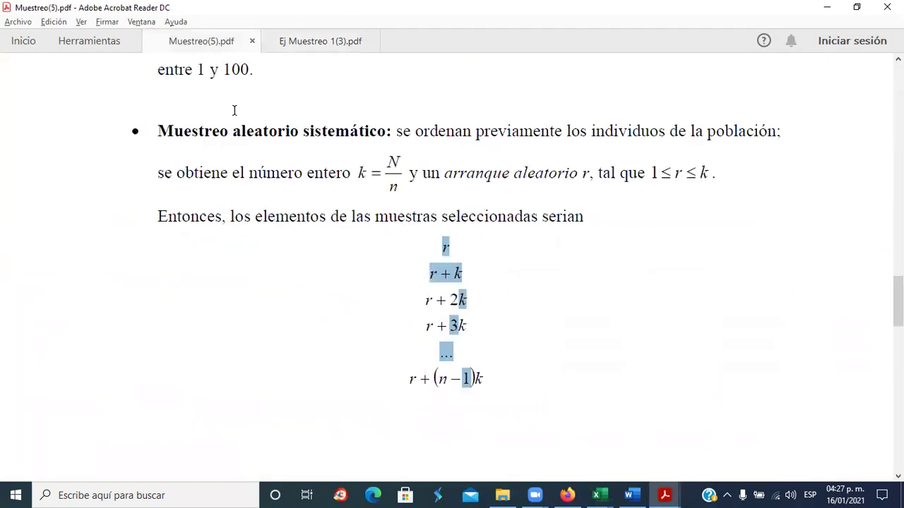
scroll(404, 267, "down", 5)
scroll(403, 264, "down", 10)
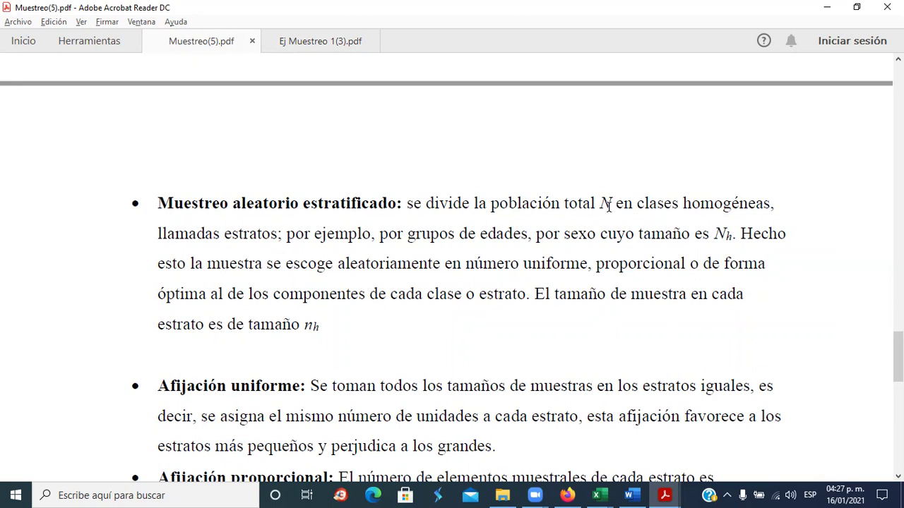
Step: Mark the symbols N and Nh in the stratified sampling definition, and read on to the uniform, proportional and Neyman allocations
left_click_drag(734, 237, 715, 240)
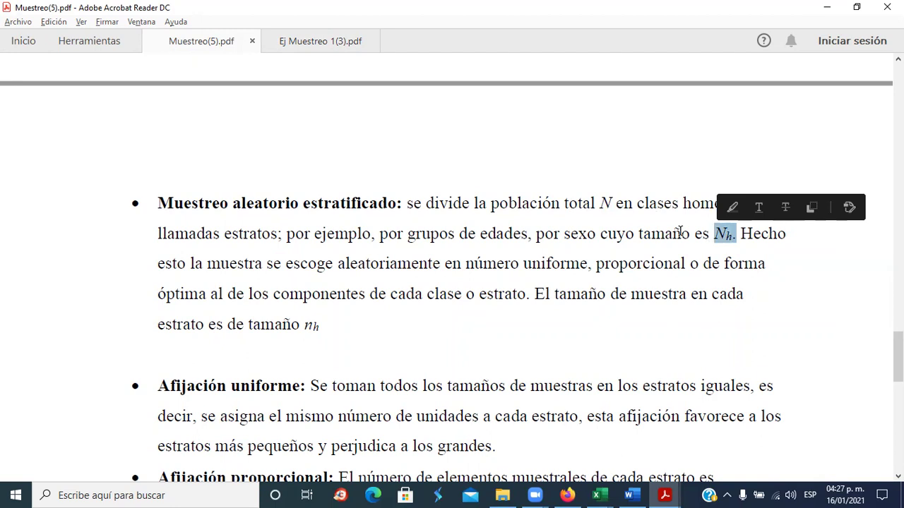
left_click_drag(599, 202, 612, 206)
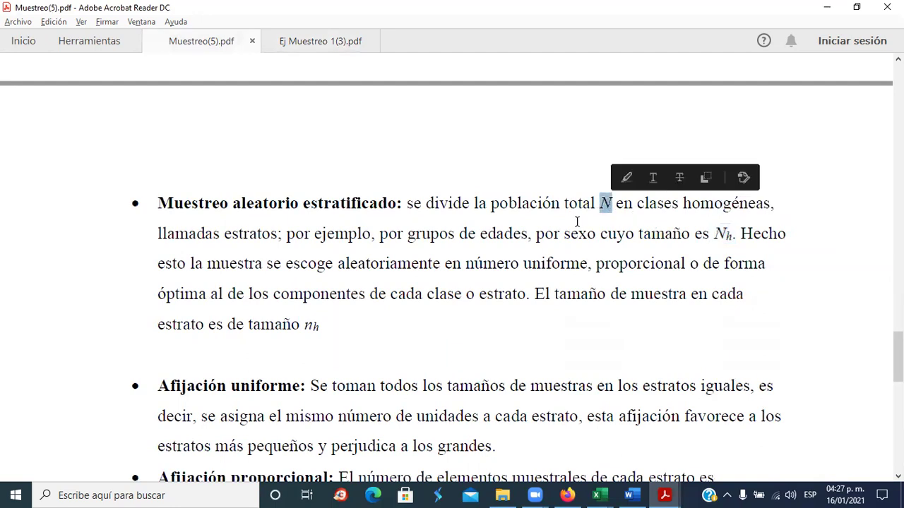
left_click_drag(734, 237, 713, 239)
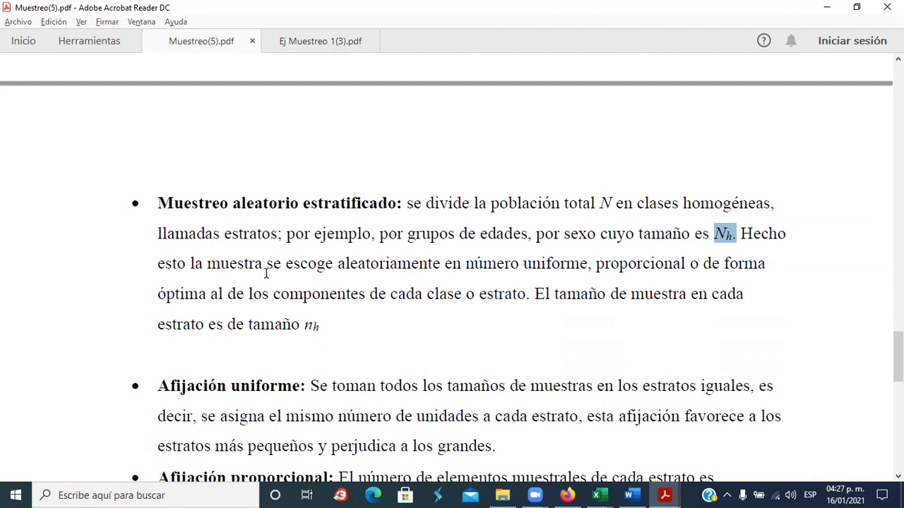
scroll(266, 273, "down", 3)
scroll(266, 273, "down", 3)
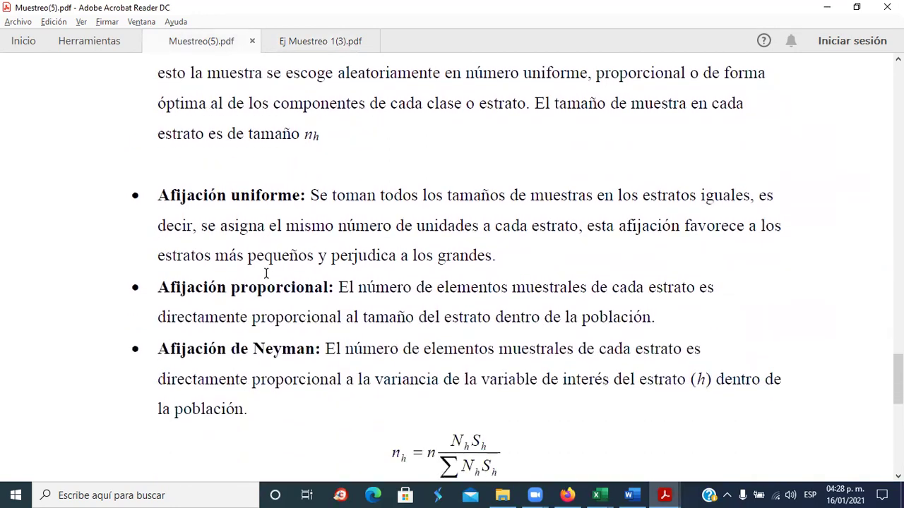
Step: Switch to Ej Muestreo 1(3).pdf and read the statement of exercise 1 on proportional stratified sampling
key("alt+Tab")
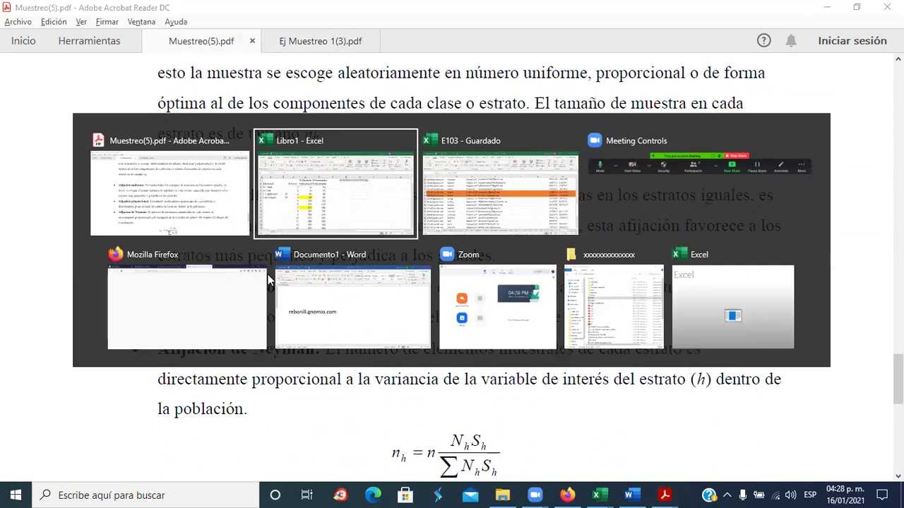
key("alt+Tab")
key("alt+Tab")
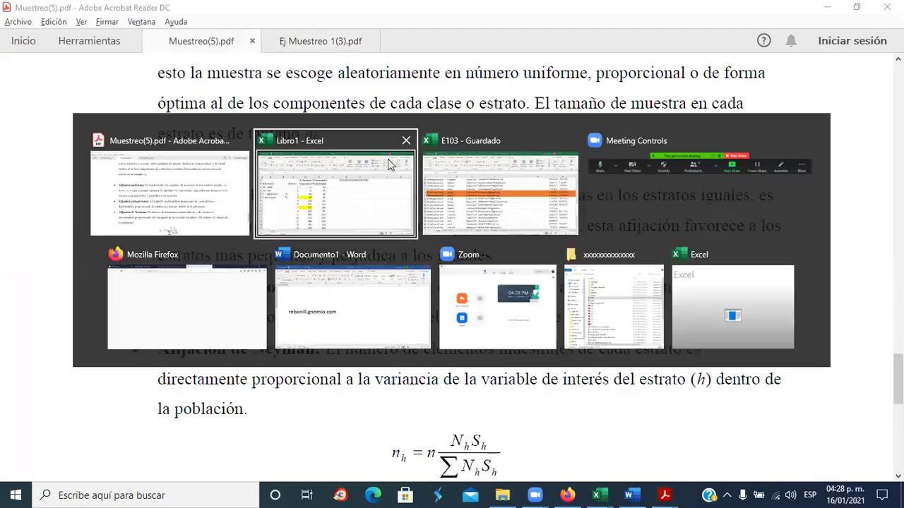
key("alt+Tab")
left_click(321, 40)
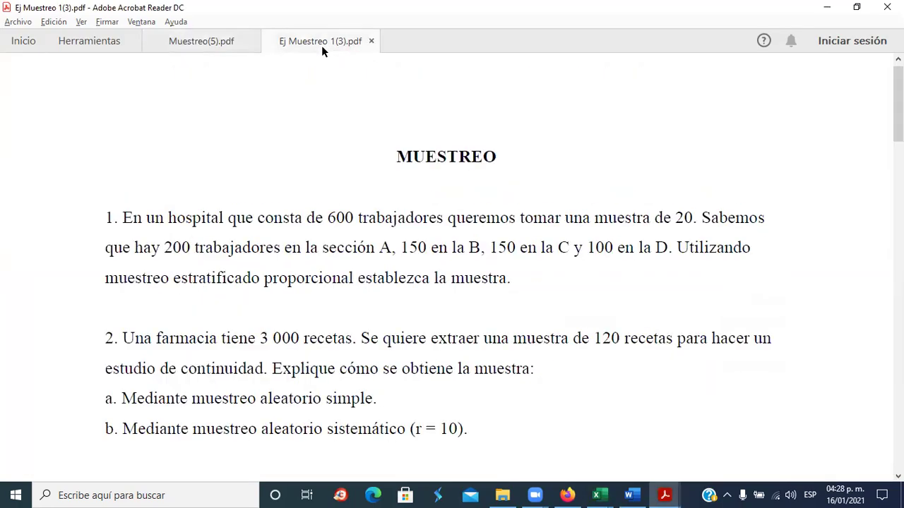
scroll(331, 205, "down", 1)
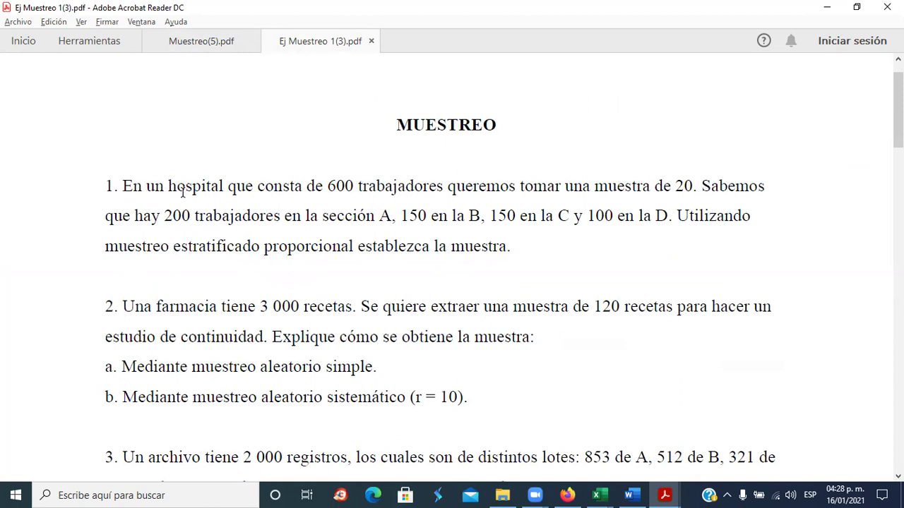
Step: Enter the label eJERCICIO 1 in cell G2 of the Excel sheet, and return to the statement of exercise 1 in the PDF
key("alt+Tab")
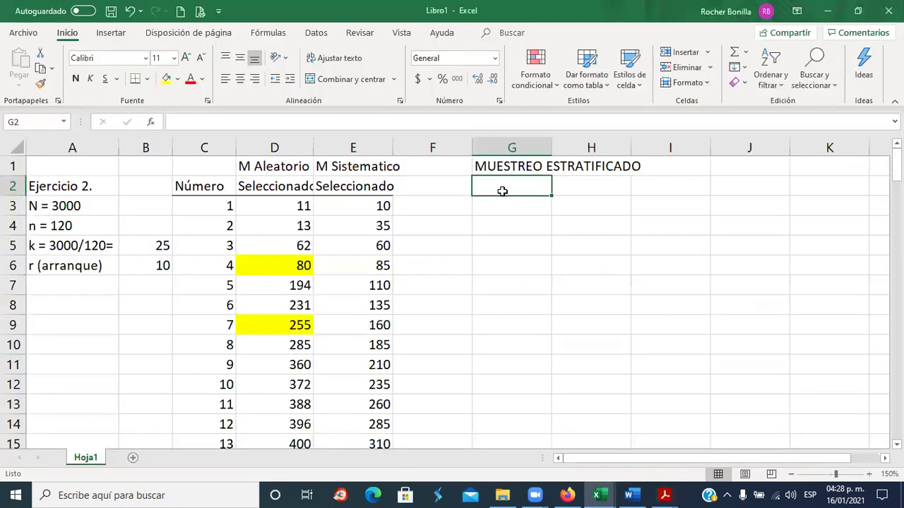
type("eJERCICIO 1")
key("Return")
key("alt+Tab")
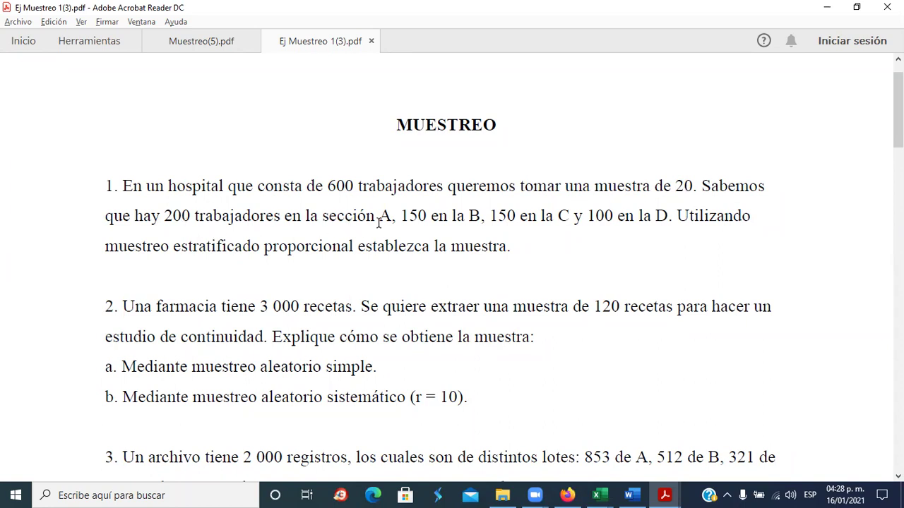
Step: Switch to Excel and enter the header Sección in G4, with section A in G5 and its size 200 in H5
key("alt+Tab")
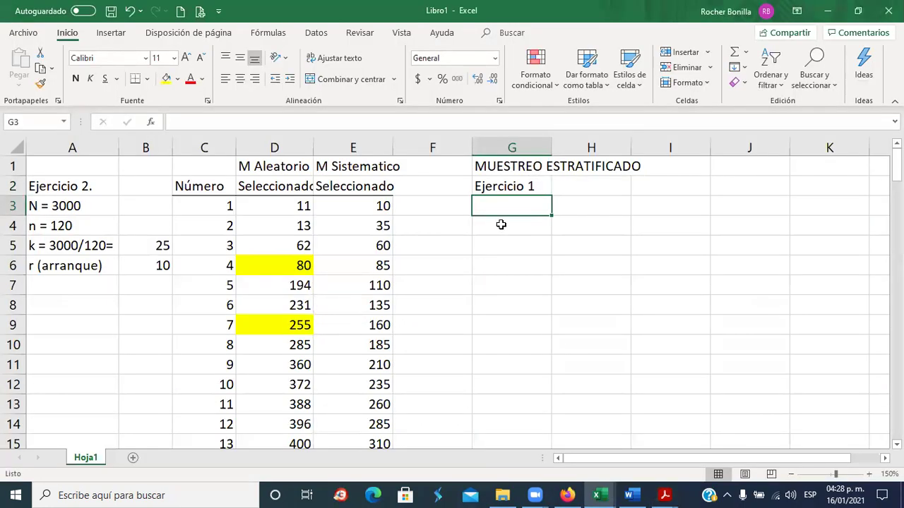
left_click(499, 226)
type("Sección")
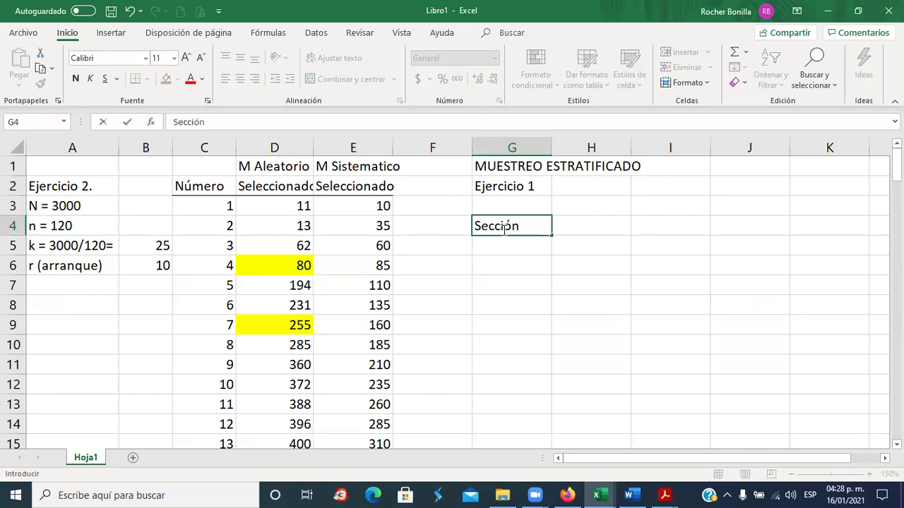
key("Return")
type("A")
key("Tab")
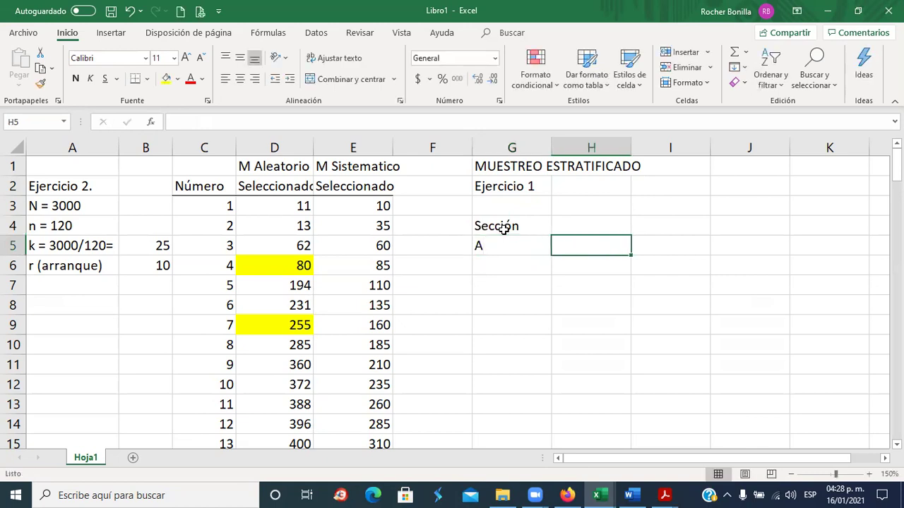
type("200")
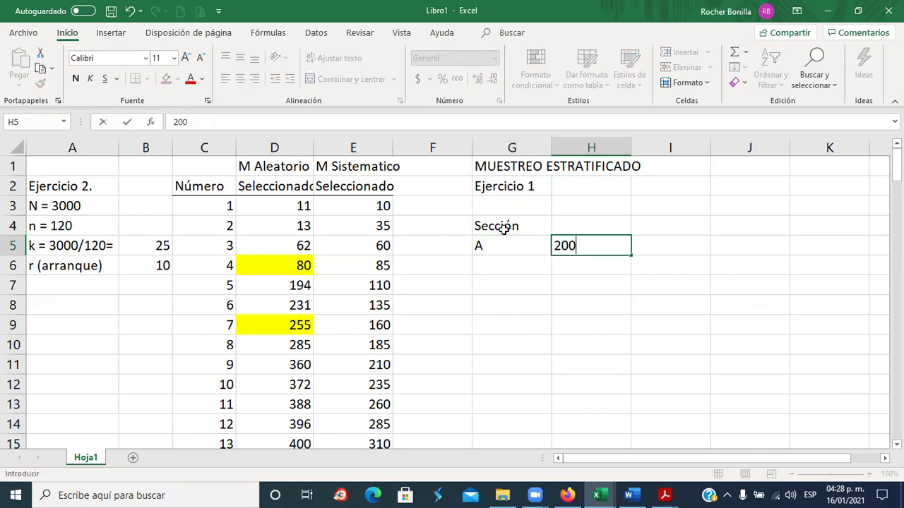
key("Return")
Step: Enter the header Nh in H4 above the section sizes and align it to the right
key("Up")
key("Up")
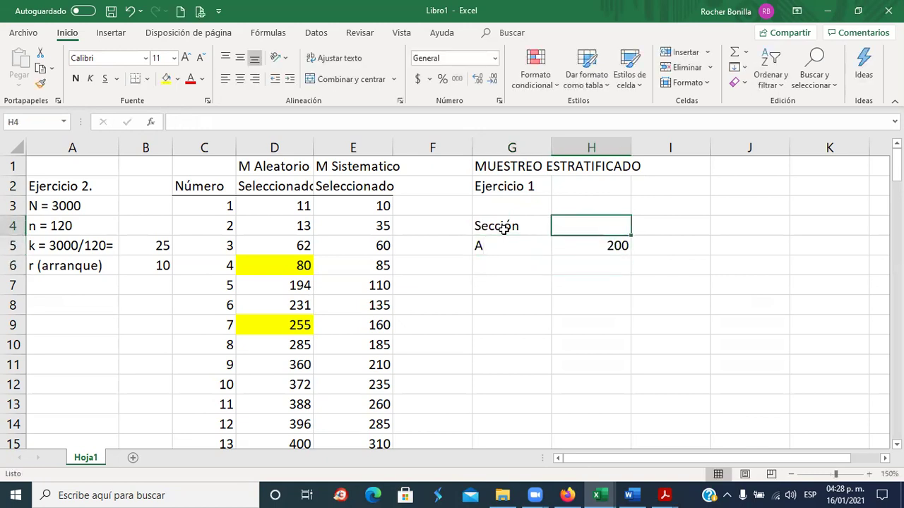
type("Nh")
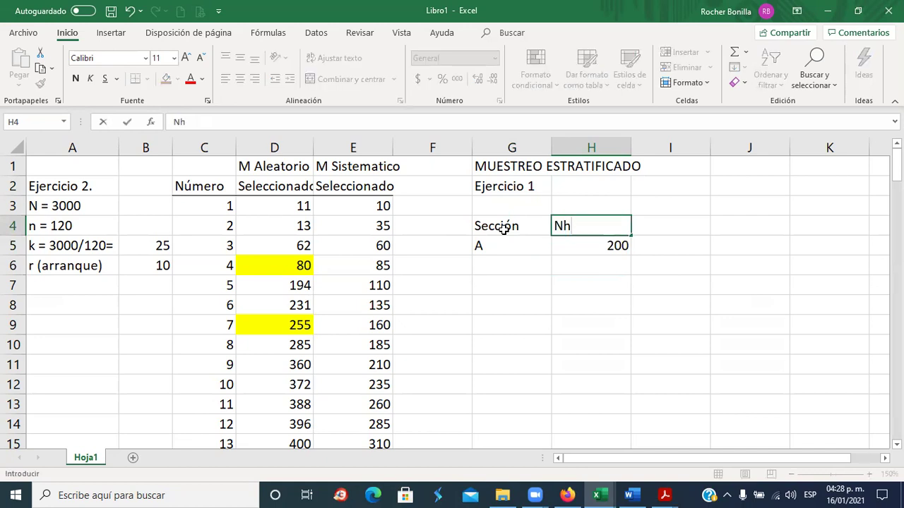
key("Return")
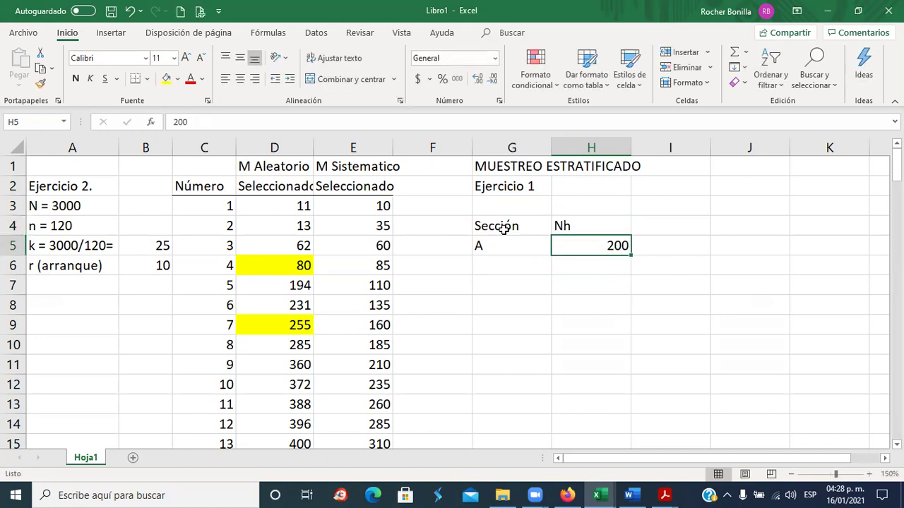
left_click(576, 226)
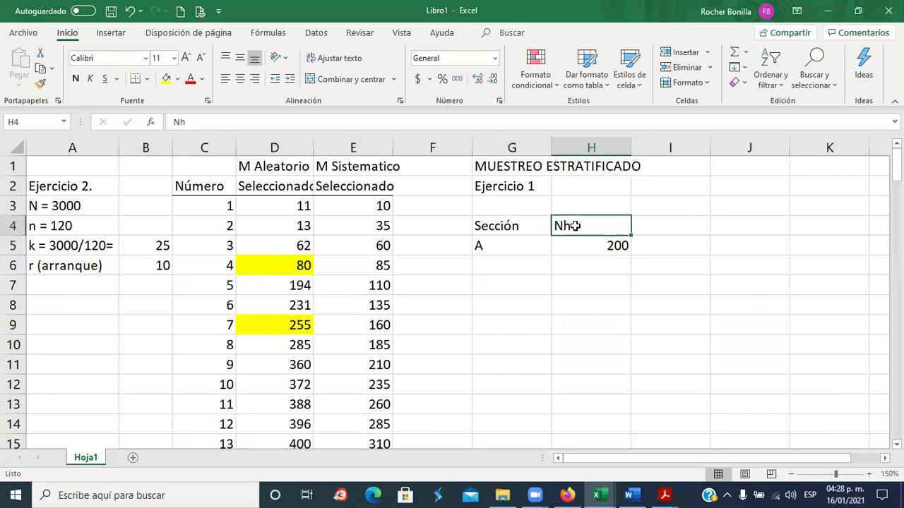
left_click(255, 79)
Step: Check exercise 1 in the PDF and add sections B and C in rows 6 and 7, each with 150 workers
left_click(519, 262)
key("alt+Tab")
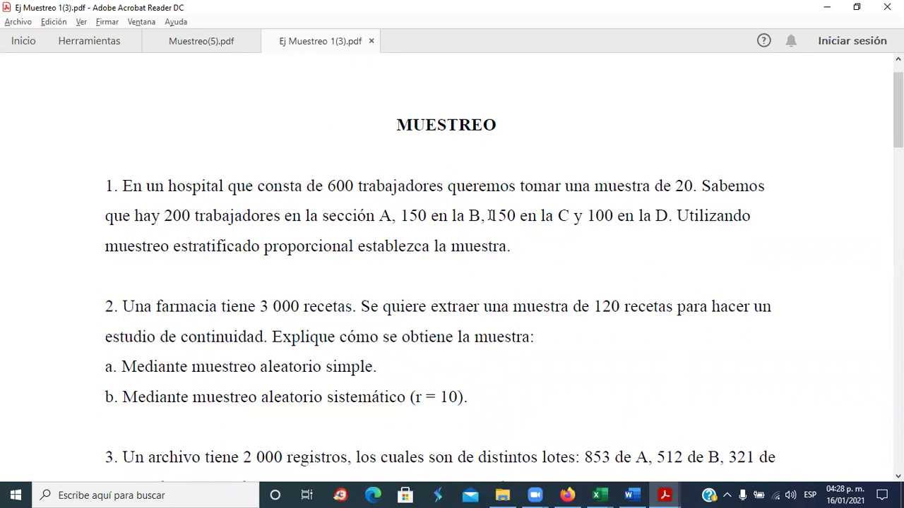
key("alt+Tab")
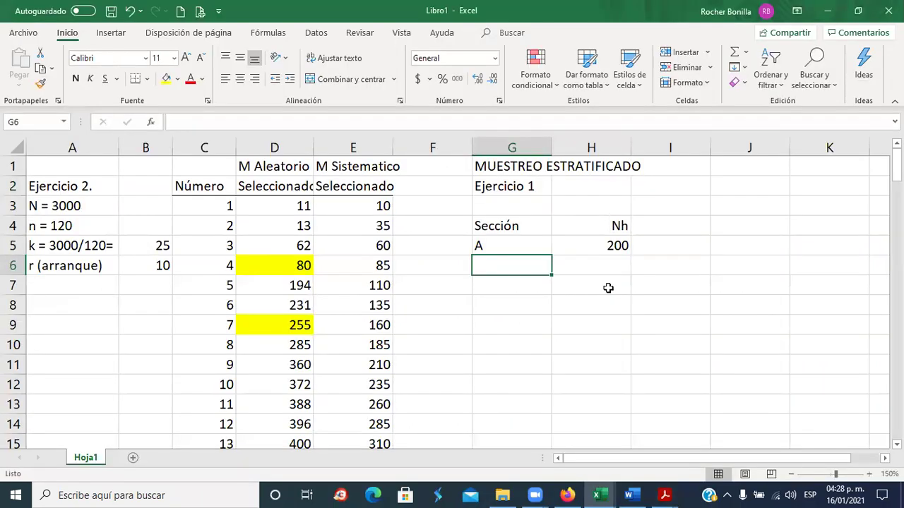
type("B")
key("Tab")
type("150")
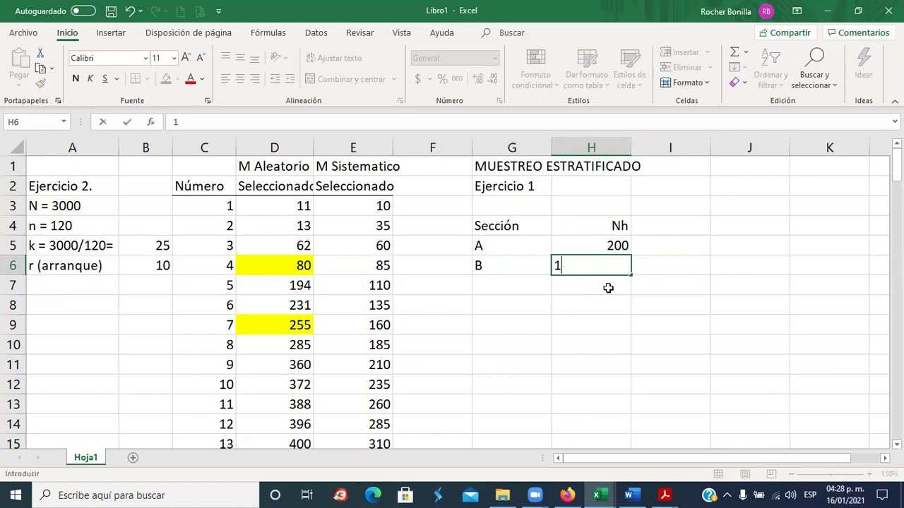
left_click(608, 288)
key("Left")
type("C")
key("Tab")
type("150")
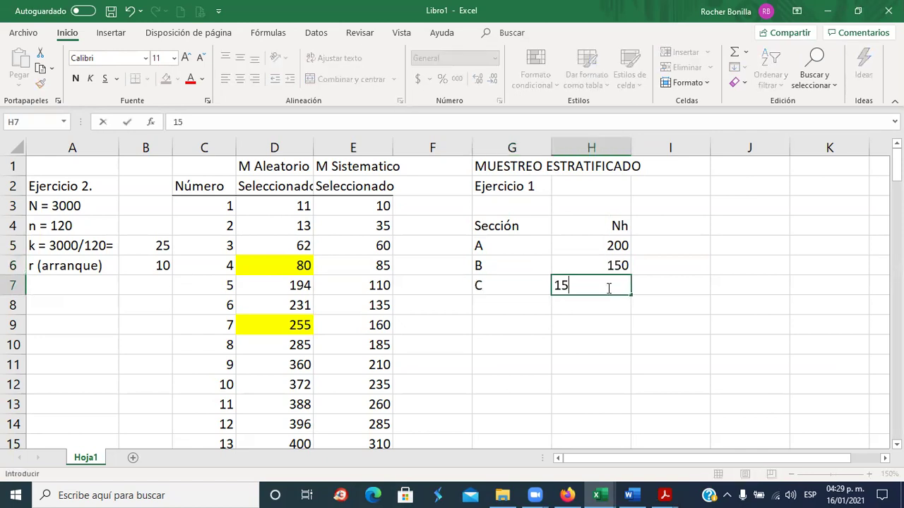
key("Return")
Step: Add section D with 100 workers in row 8, checking the exercise statement, and enter the label Total in G9
key("Left")
type("D")
key("Tab")
key("alt+Tab")
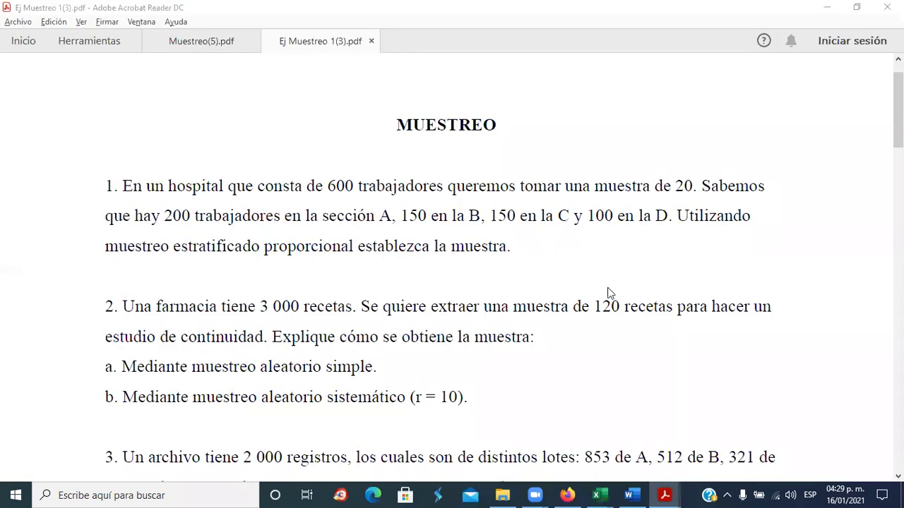
key("alt+Tab")
type("100")
key("Return")
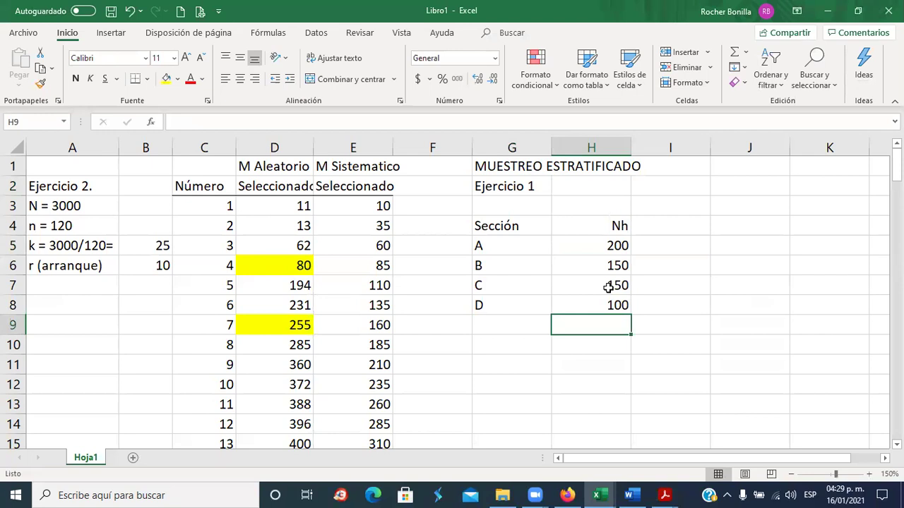
key("Left")
type("Tota")
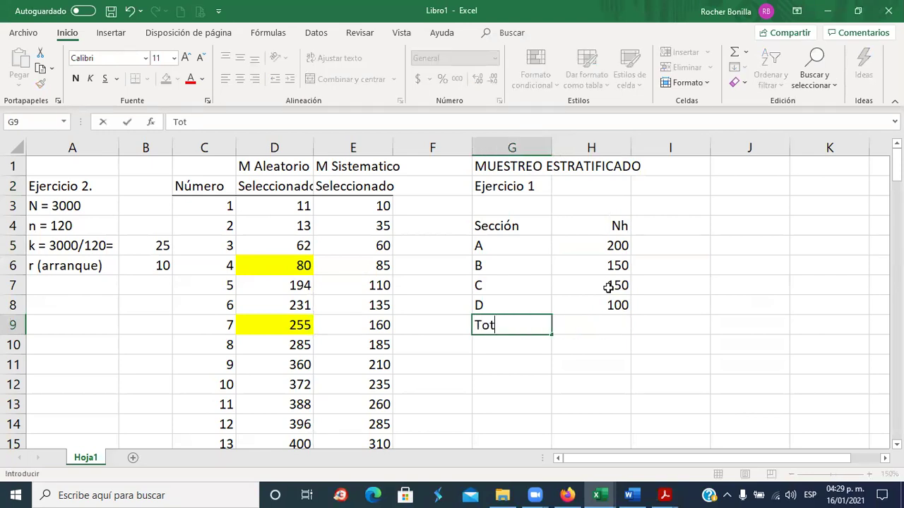
key("Tab")
Step: Apply top and bottom borders to the header cells Sección and Nh in G4:H4
left_click_drag(511, 226, 565, 225)
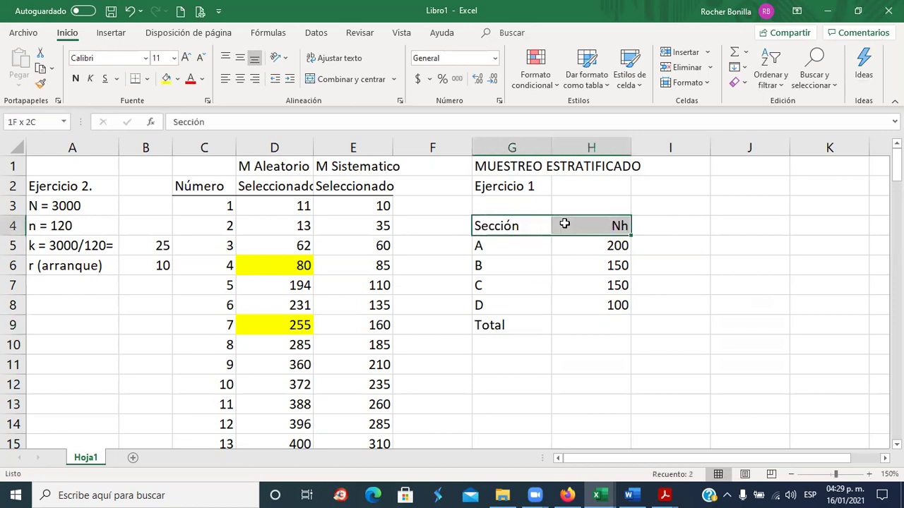
left_click(149, 81)
left_click(222, 133)
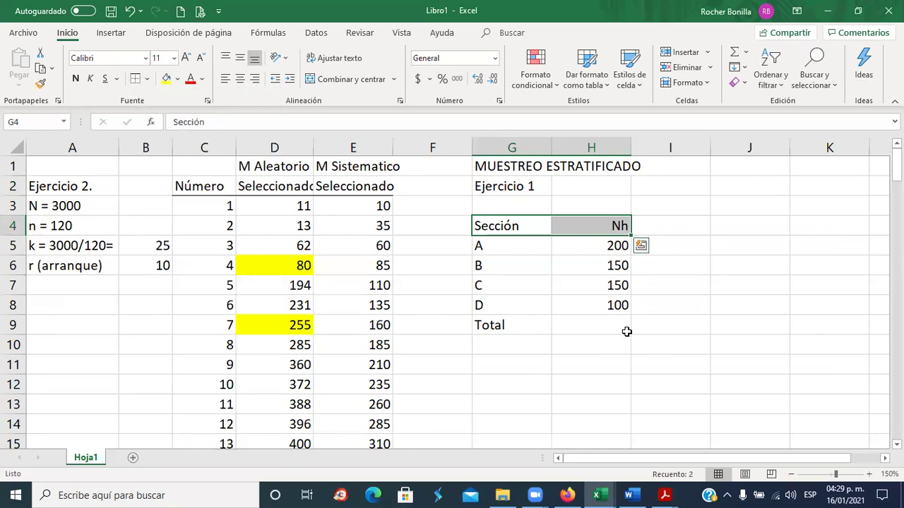
left_click(626, 332)
Step: Add a bottom border under the section D row and another under the Total row of the table
left_click_drag(514, 306, 586, 305)
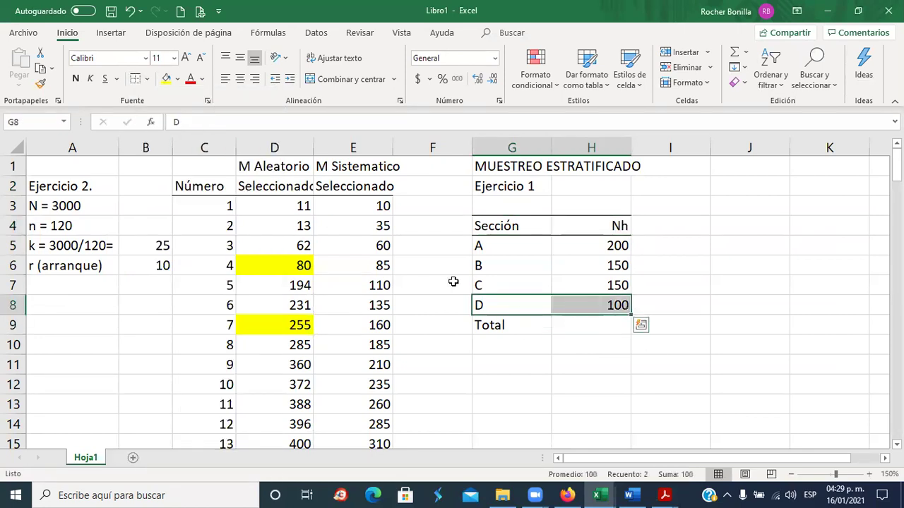
left_click(148, 80)
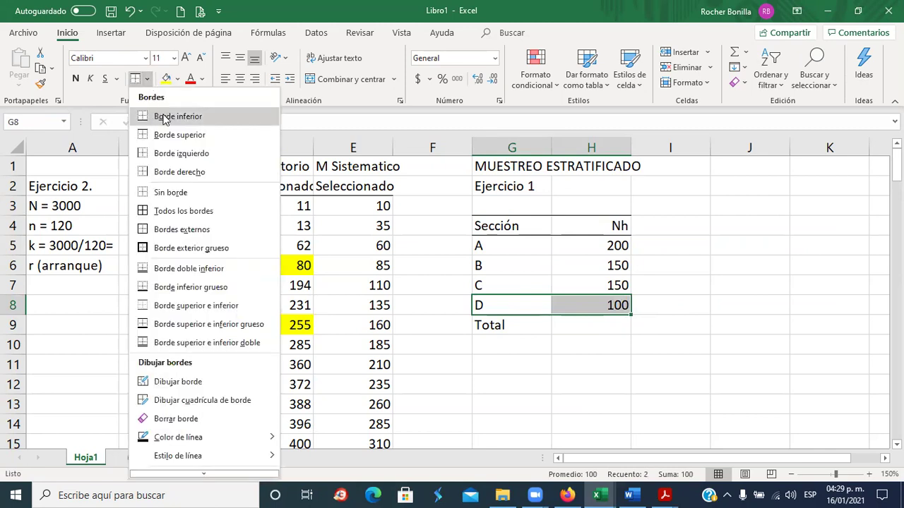
left_click(158, 117)
left_click_drag(504, 325, 605, 327)
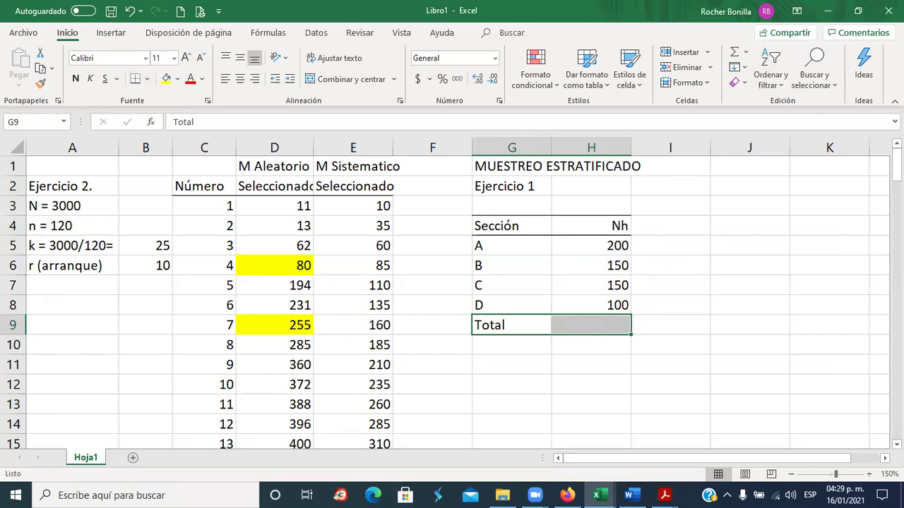
Step: Total the Nh values of H5:H8 in H9 with the SUMA function, and narrow columns G and H
left_click(606, 324)
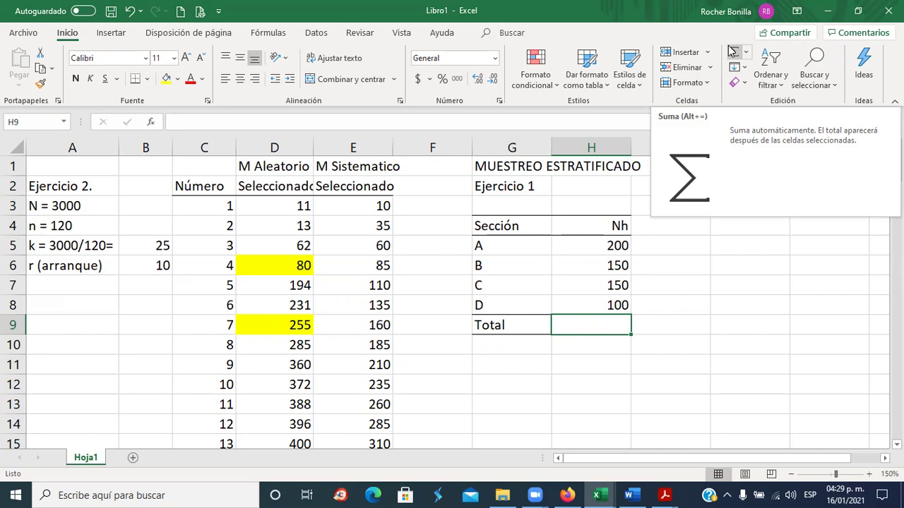
left_click(735, 290)
left_click(613, 327)
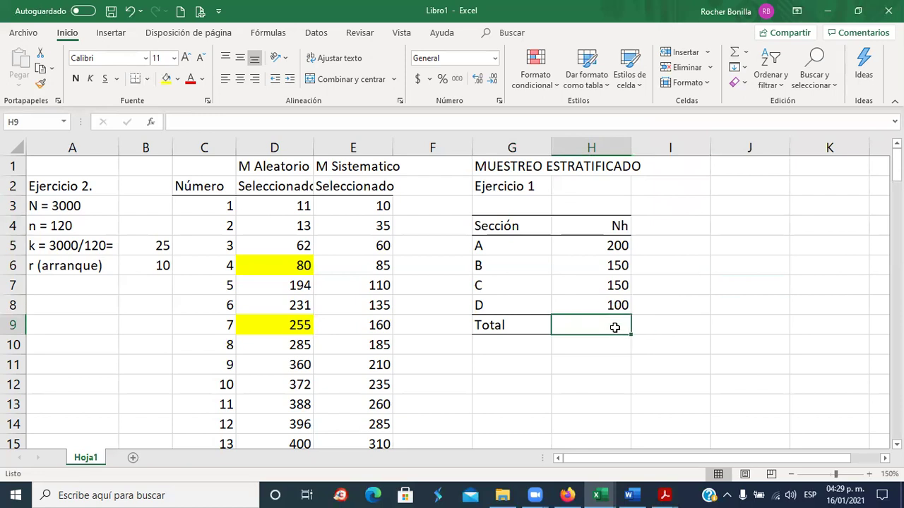
left_click(735, 52)
key("Return")
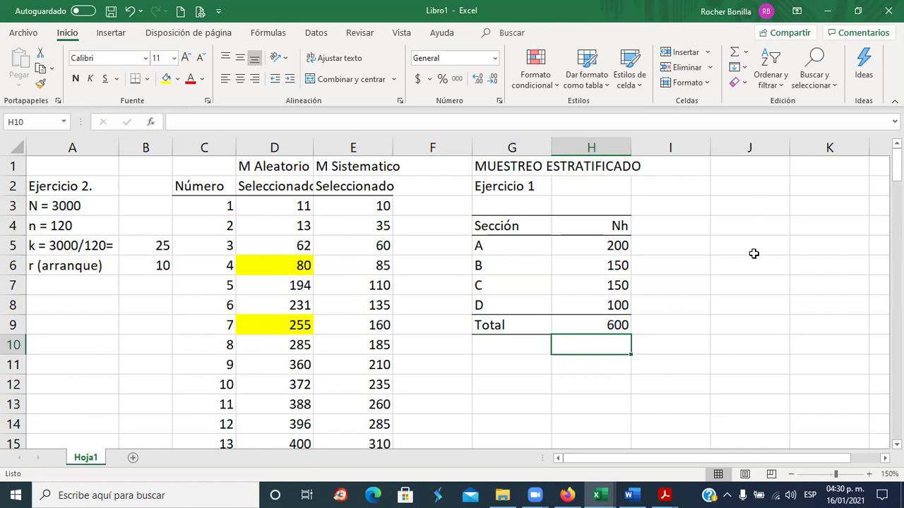
left_click_drag(551, 147, 529, 149)
left_click_drag(609, 146, 585, 164)
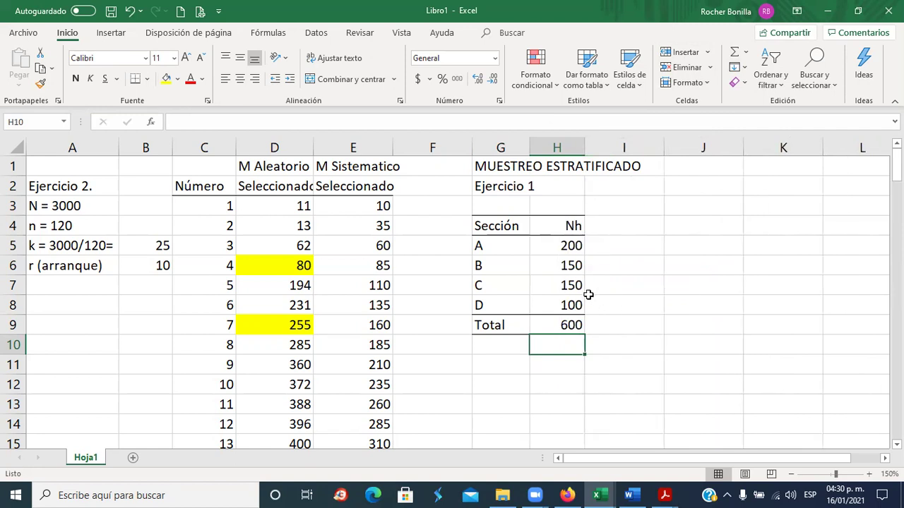
left_click(499, 251)
left_click(499, 268)
left_click(494, 286)
left_click(499, 307)
Step: Enter a uniform sample size of 5 for each section A to D in I5:I8
left_click(650, 271)
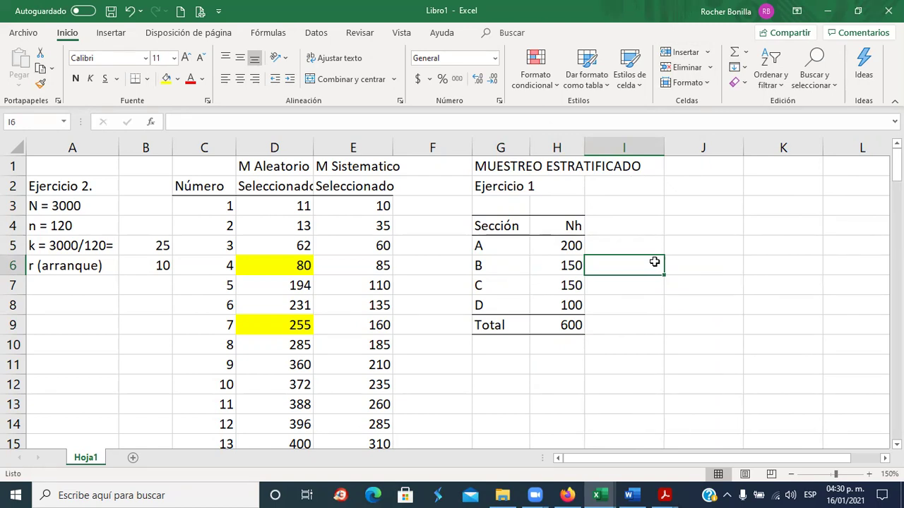
key("Up")
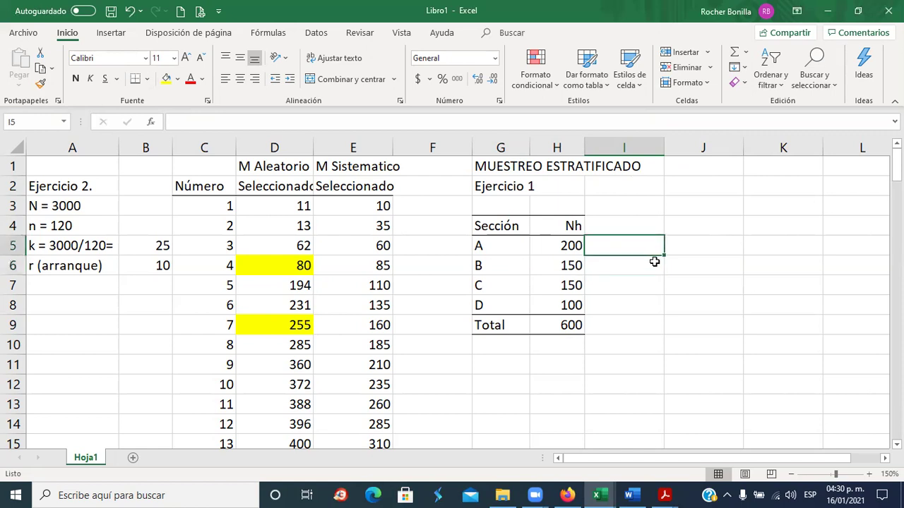
type("5")
key("Return")
type("5")
key("Return")
type("5")
key("Return")
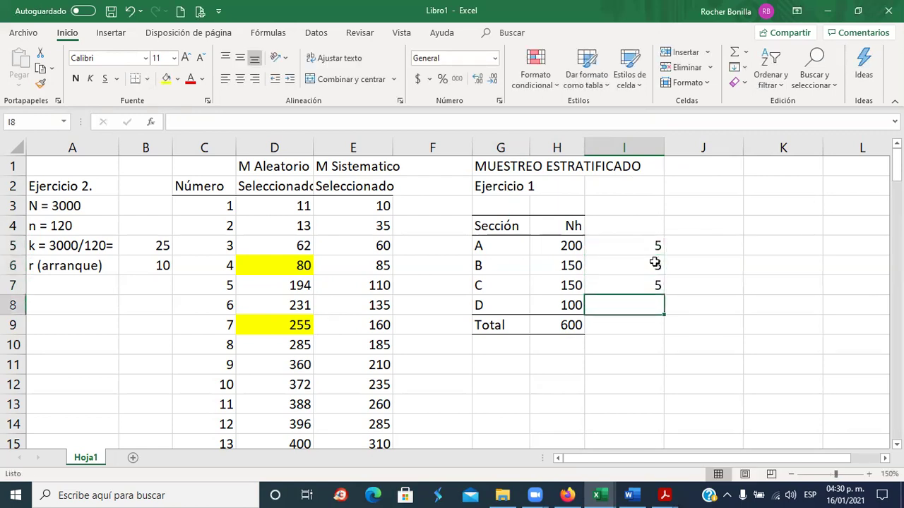
type("5")
key("Return")
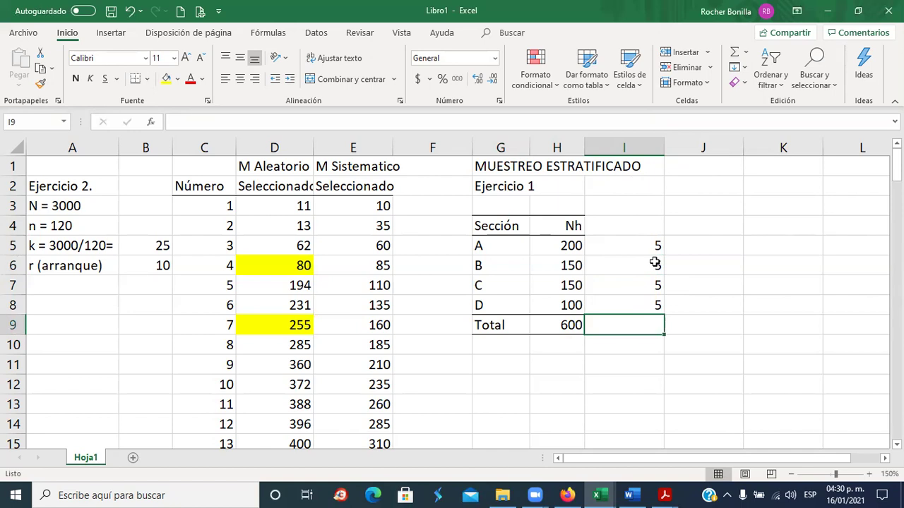
Step: Total the sample sizes of I5:I8 in I9 with the SUMA function, and narrow column I
left_click(735, 52)
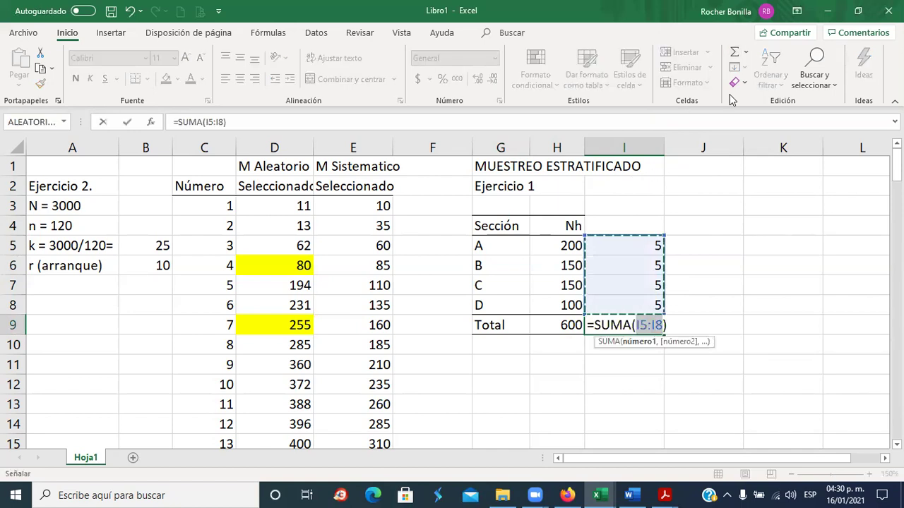
key("Return")
left_click_drag(663, 146, 635, 147)
left_click(607, 245)
left_click(607, 264)
left_click(607, 285)
left_click(611, 305)
left_click(619, 325)
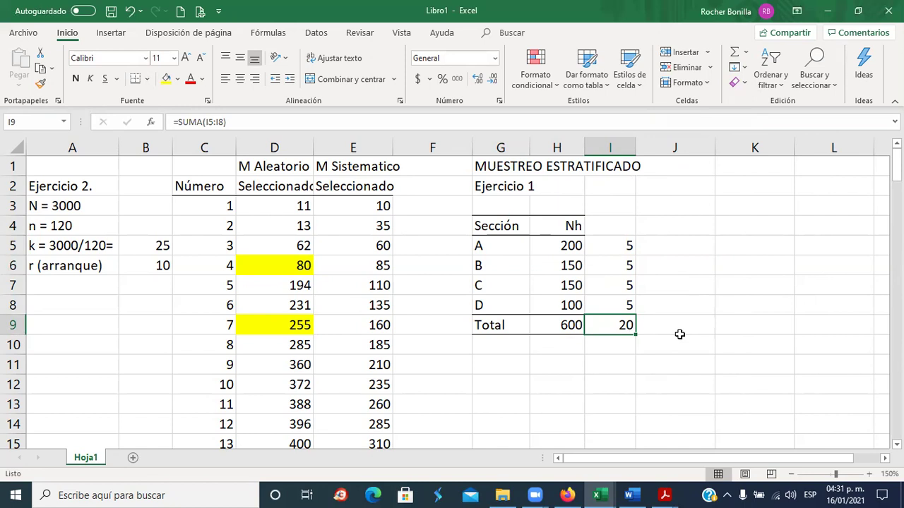
left_click(619, 248)
left_click(620, 264)
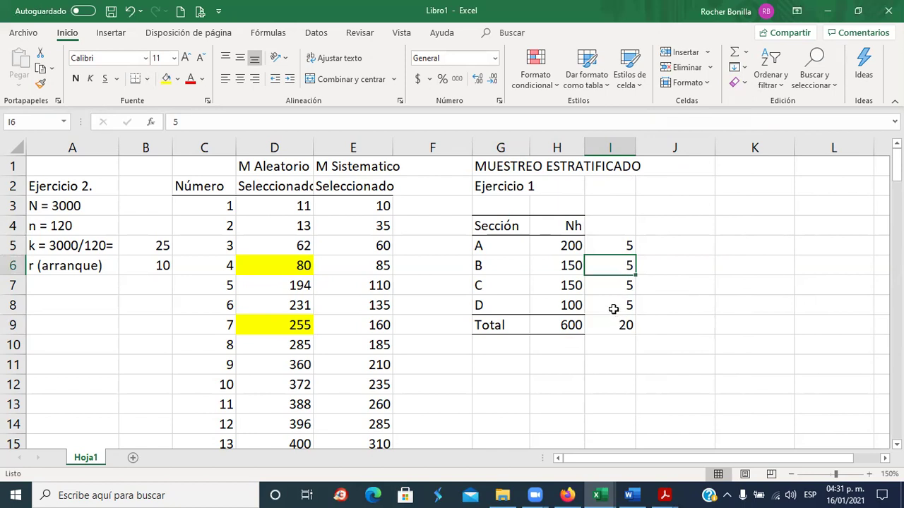
left_click(613, 309)
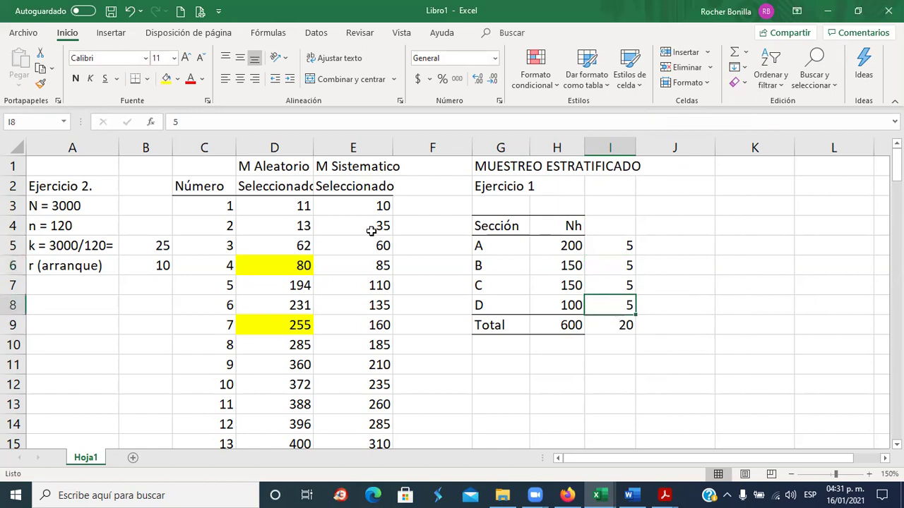
Step: Add top and bottom borders to the sample size total in I9, matching the rest of the Total row
left_click(602, 324)
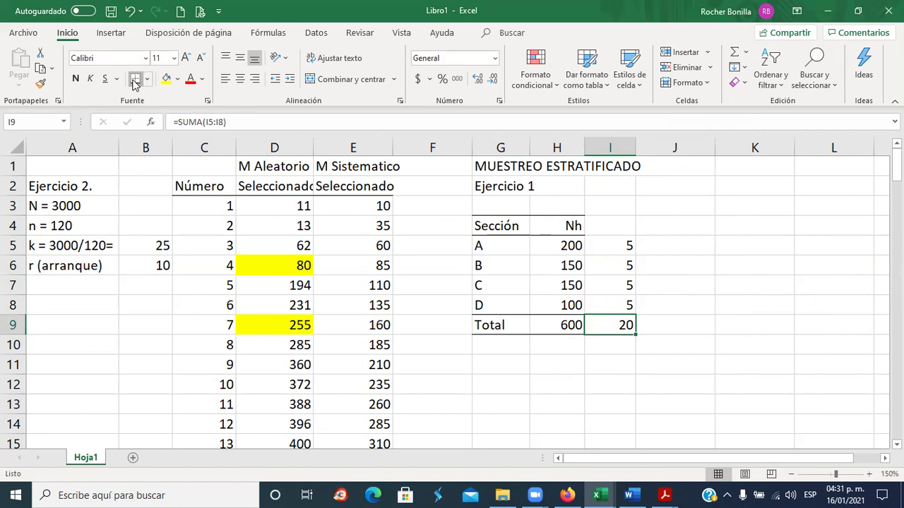
left_click(648, 279)
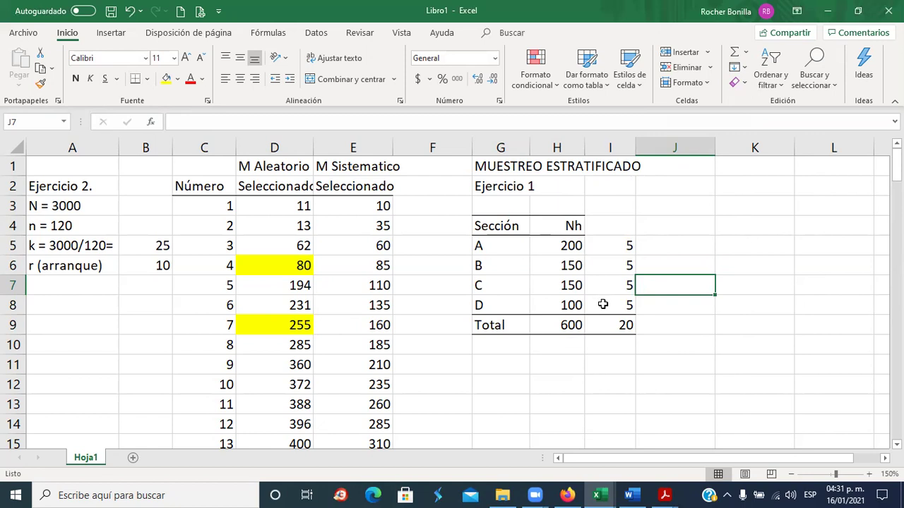
left_click_drag(616, 265, 604, 282)
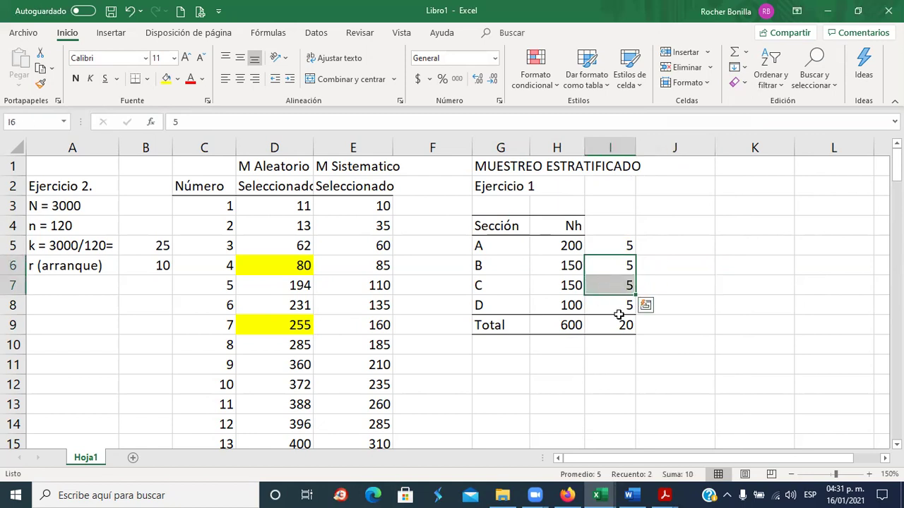
Step: Compare the uniform sample sizes in I5:I8 with the Nh of each section in H5:H8
left_click(619, 311)
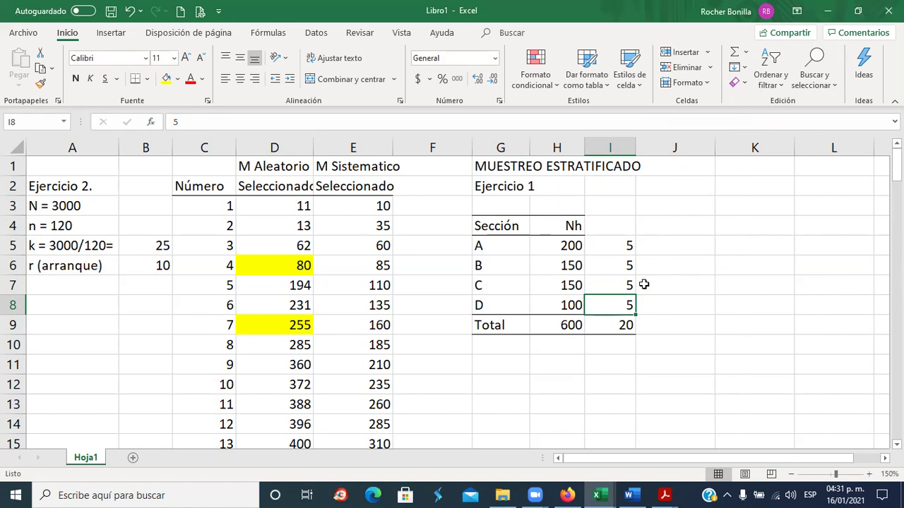
left_click(682, 266)
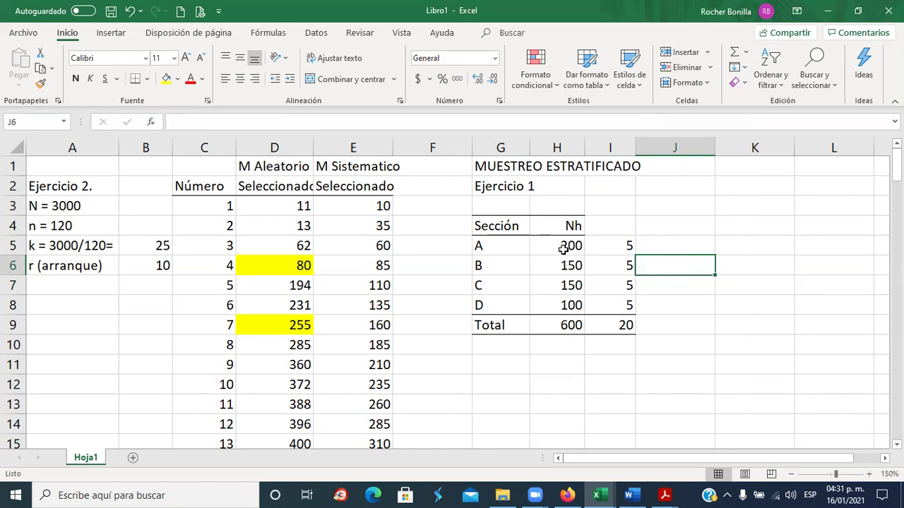
left_click(619, 249)
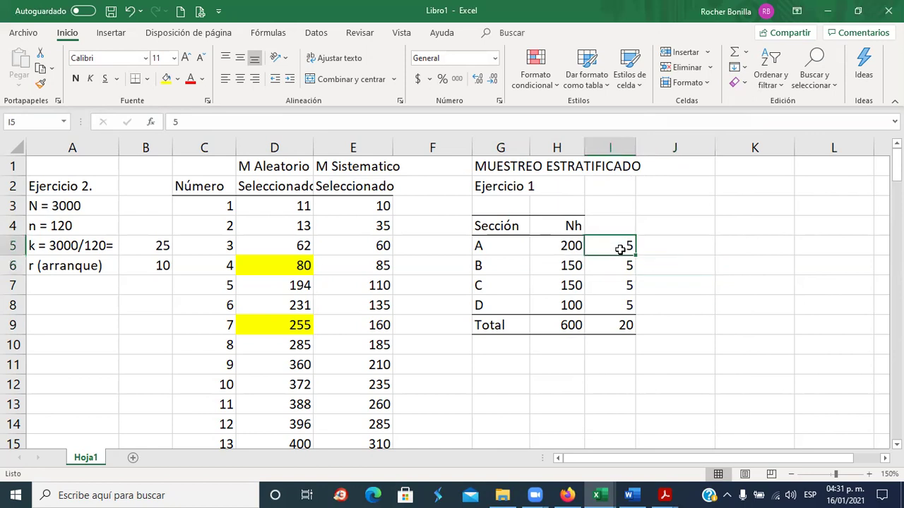
left_click_drag(571, 265, 569, 283)
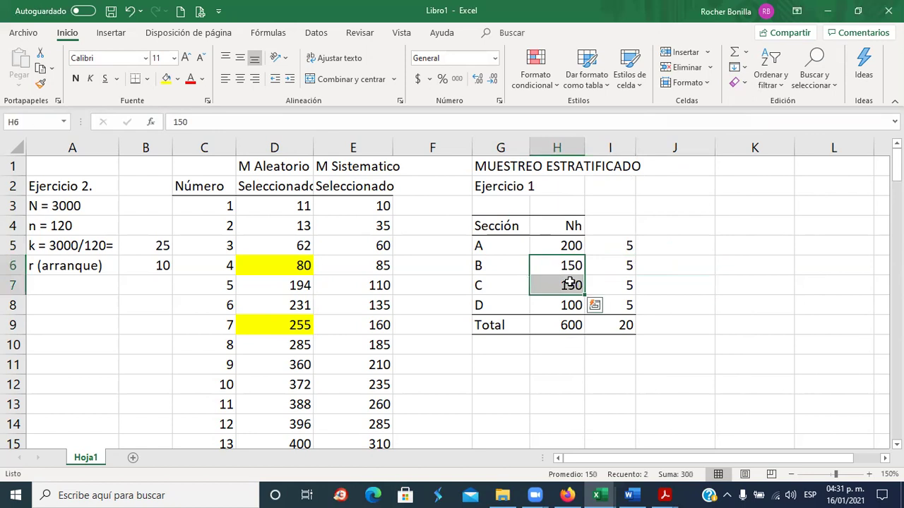
left_click_drag(614, 265, 615, 283)
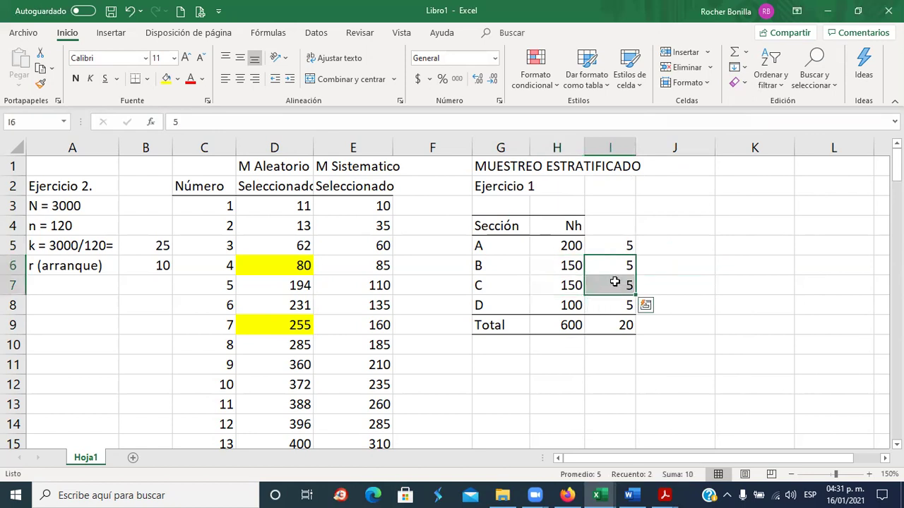
left_click(571, 304)
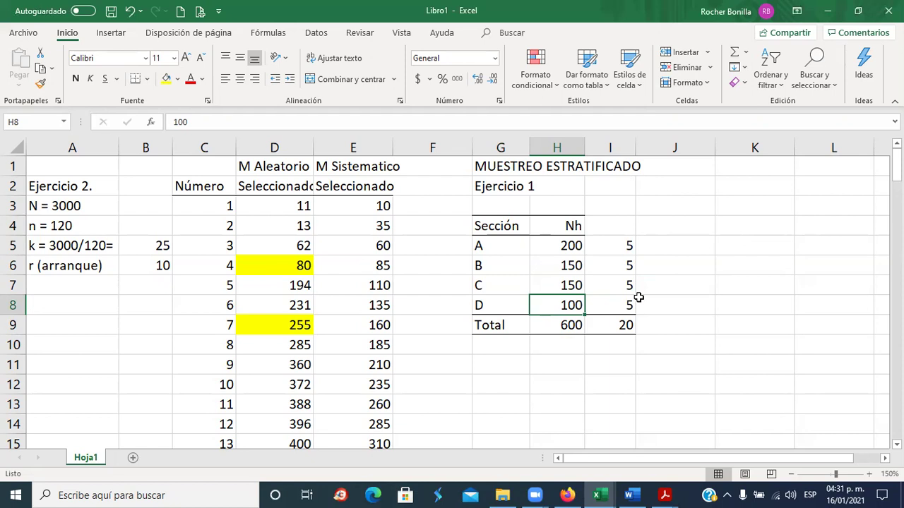
left_click(627, 246)
left_click(627, 266)
left_click(625, 286)
left_click(623, 311)
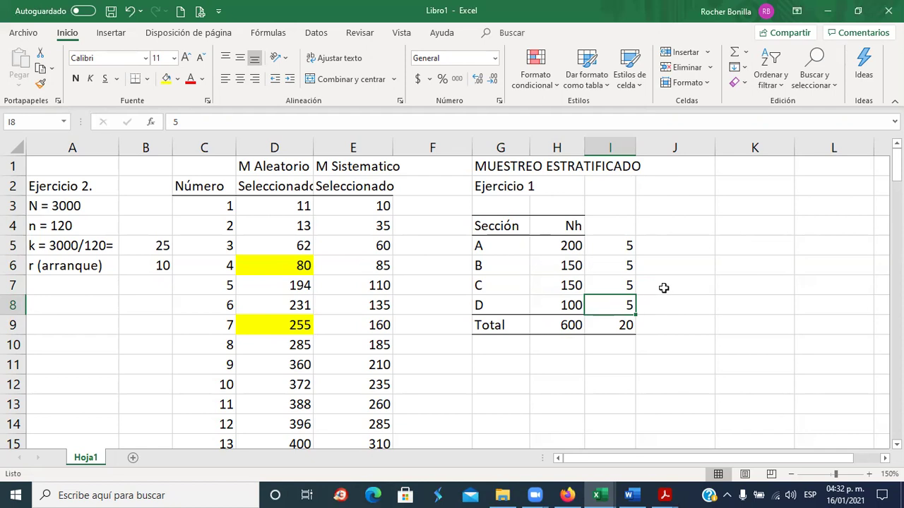
Step: Switch to Acrobat Reader and review the Afijación uniforme definition in Muestreo(5).pdf
key("alt+Tab")
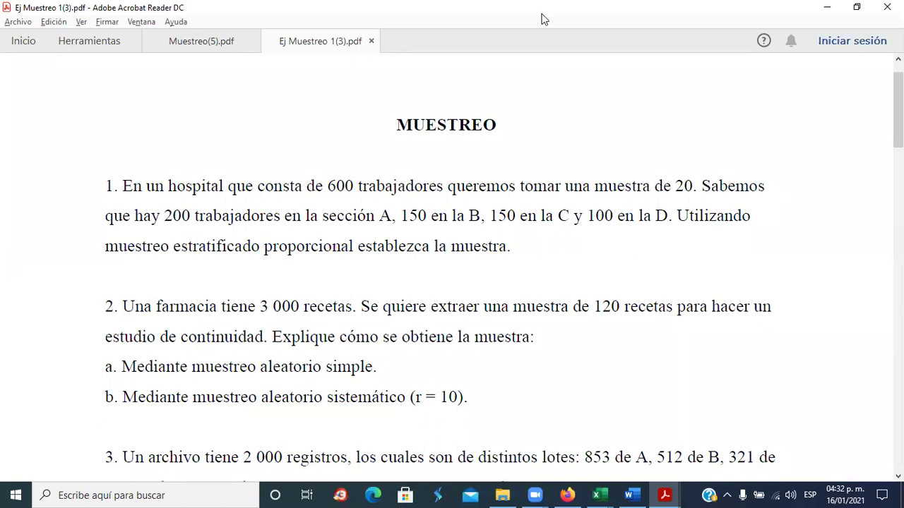
left_click(208, 42)
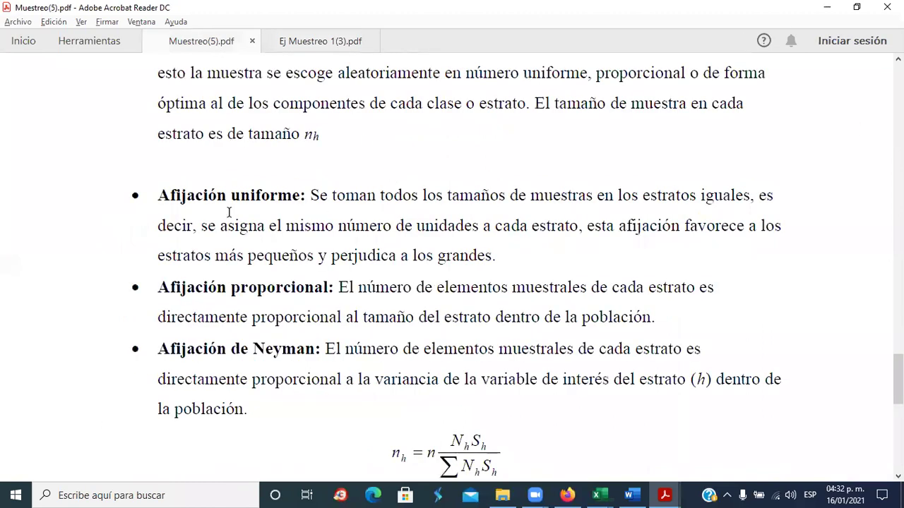
left_click(164, 196)
left_click_drag(169, 197, 505, 257)
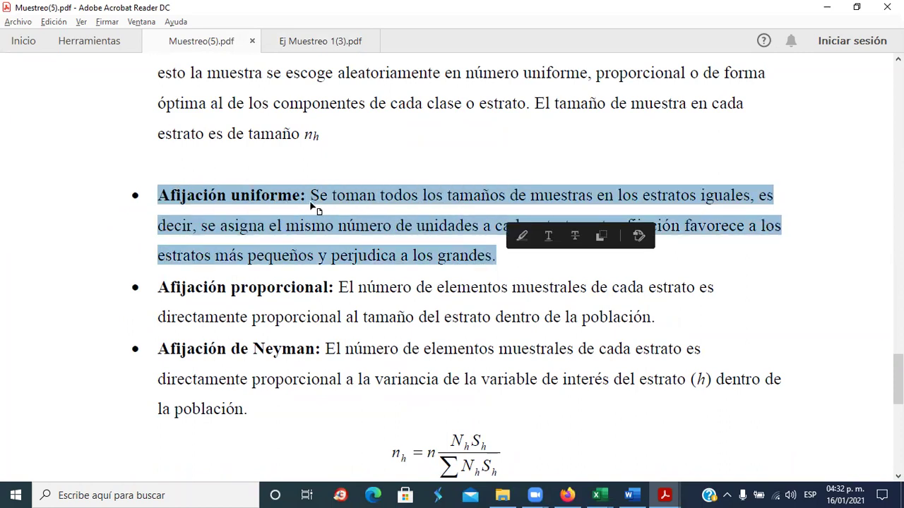
left_click(357, 201)
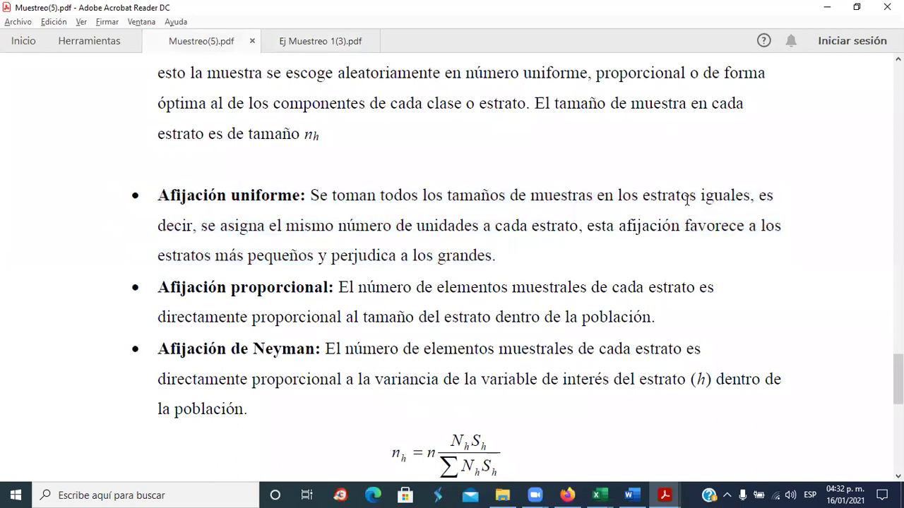
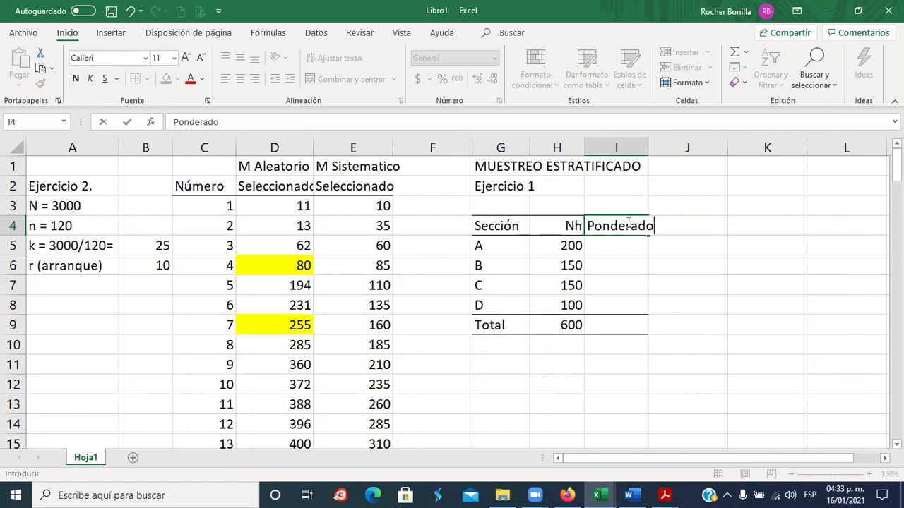
Step: Finish the heading Ponderador in I4 and widen column I to fit it
left_click_drag(648, 146, 666, 161)
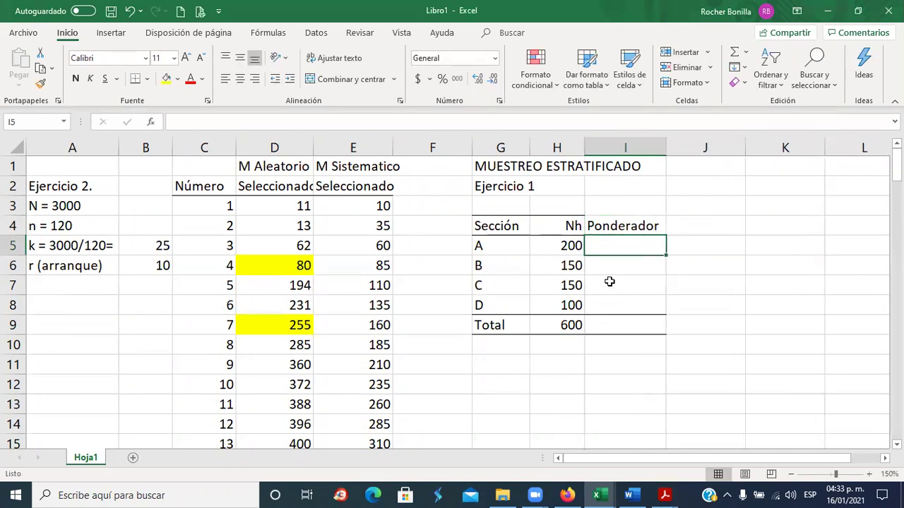
Step: Examine the Nh of each section A to D against the overall total in H9
left_click(562, 247)
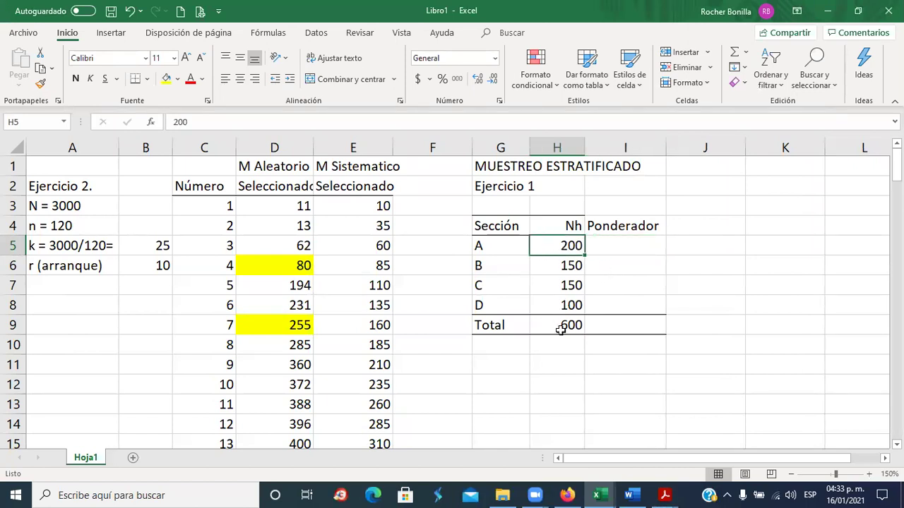
left_click(565, 266)
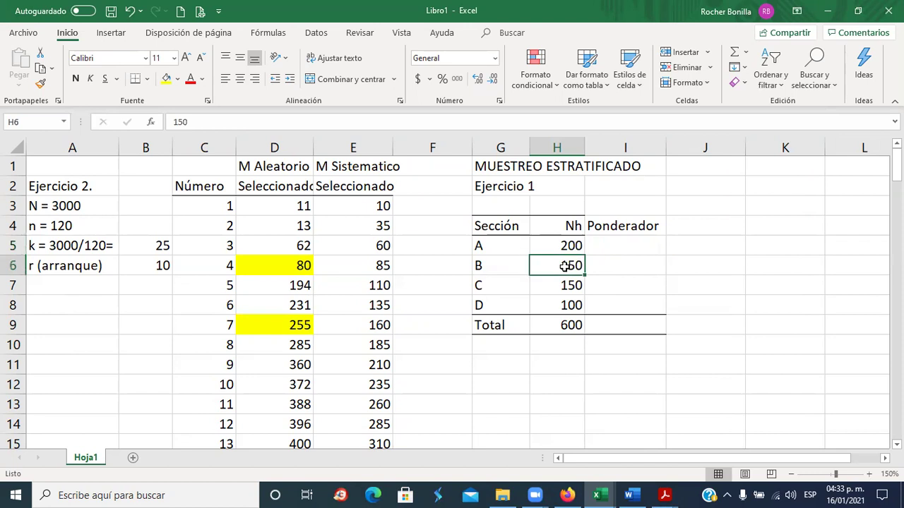
left_click(572, 324)
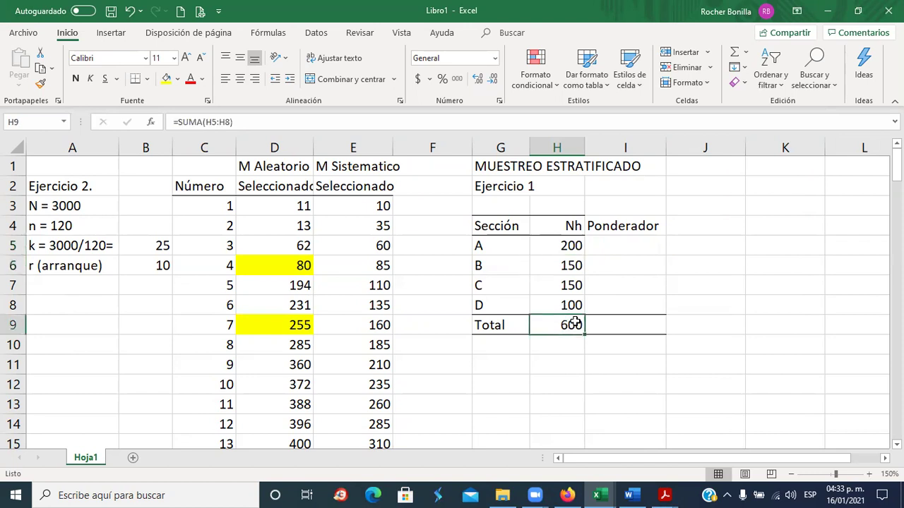
left_click(575, 286)
left_click(570, 325)
left_click(569, 308)
left_click(567, 326)
Step: Try the weight formula +H5/600 for section A in I5, and undo the entry
left_click(620, 247)
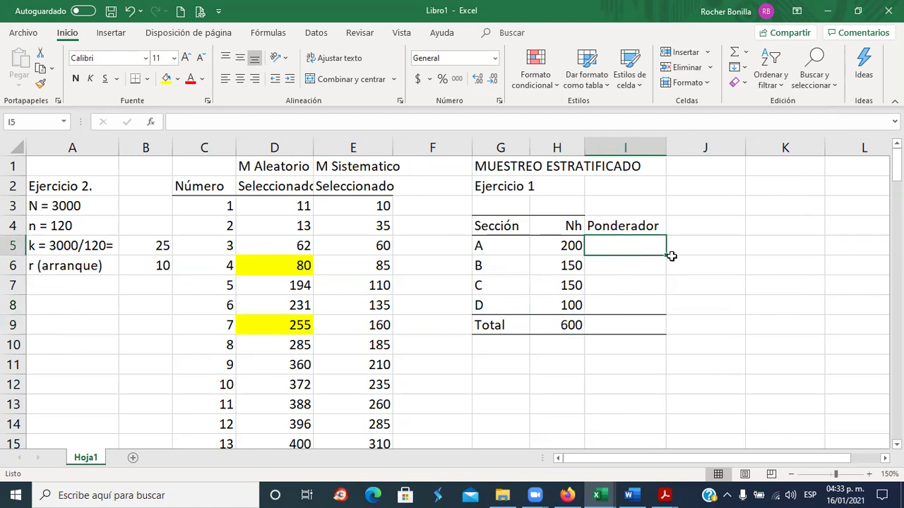
type("+")
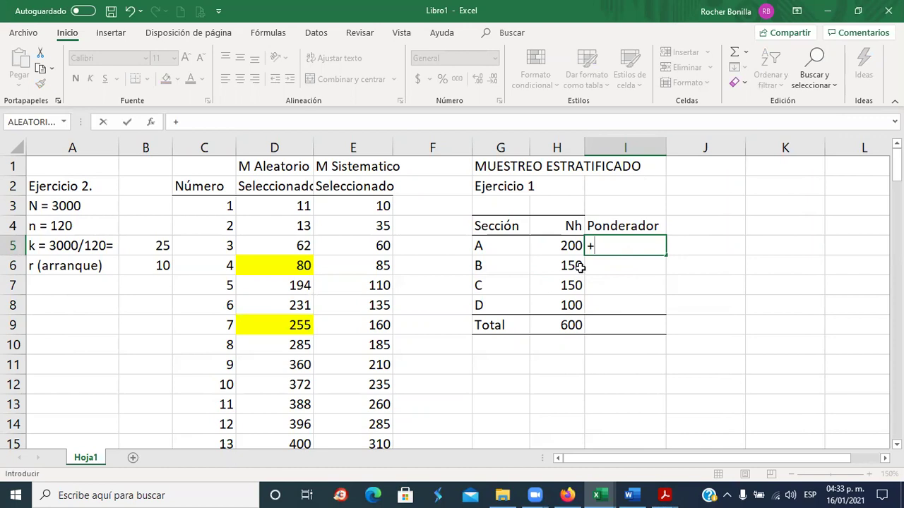
left_click(562, 245)
type("/600")
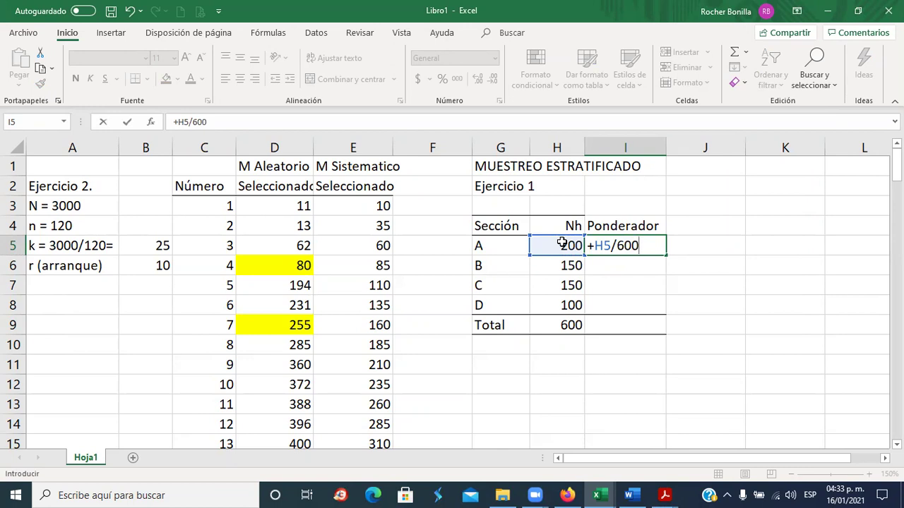
key("Return")
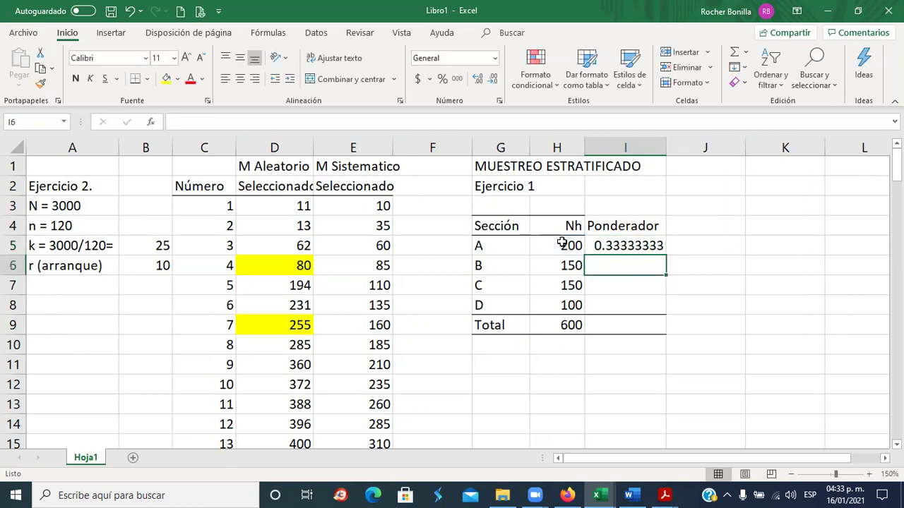
left_click(624, 245)
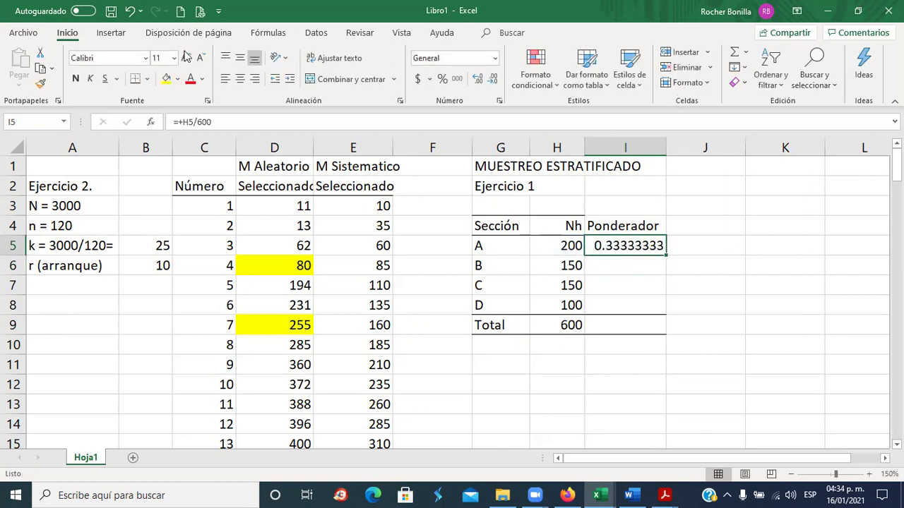
left_click(129, 11)
Step: Calculate section A's weight in I5 by dividing its Nh by the population, using the formula +H5/600
type("+")
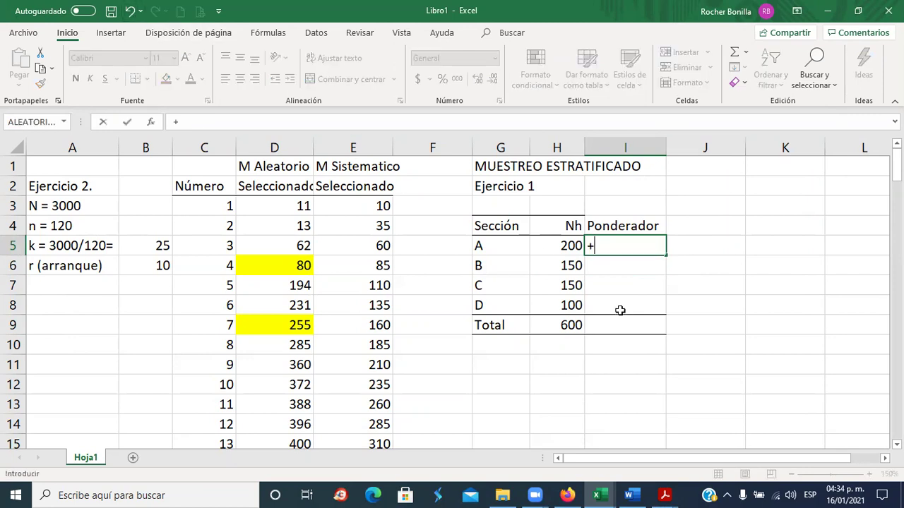
left_click(558, 245)
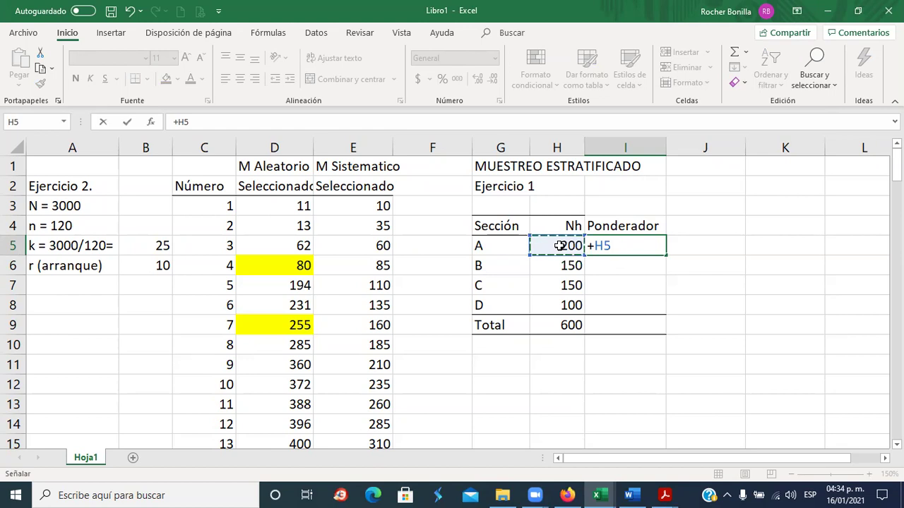
type("/600")
key("Return")
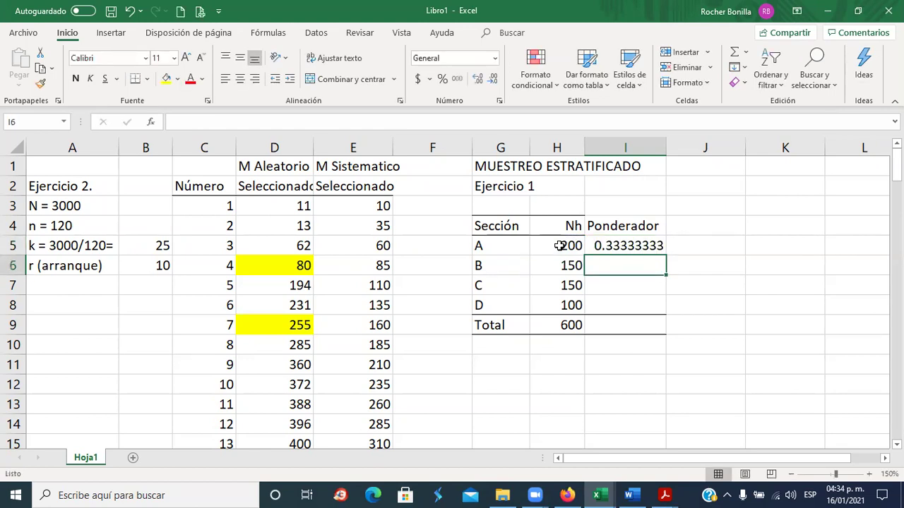
Step: Add top and bottom borders to the Ponderador heading in I4, and copy the weight formula from I5 down to I8
left_click(639, 232)
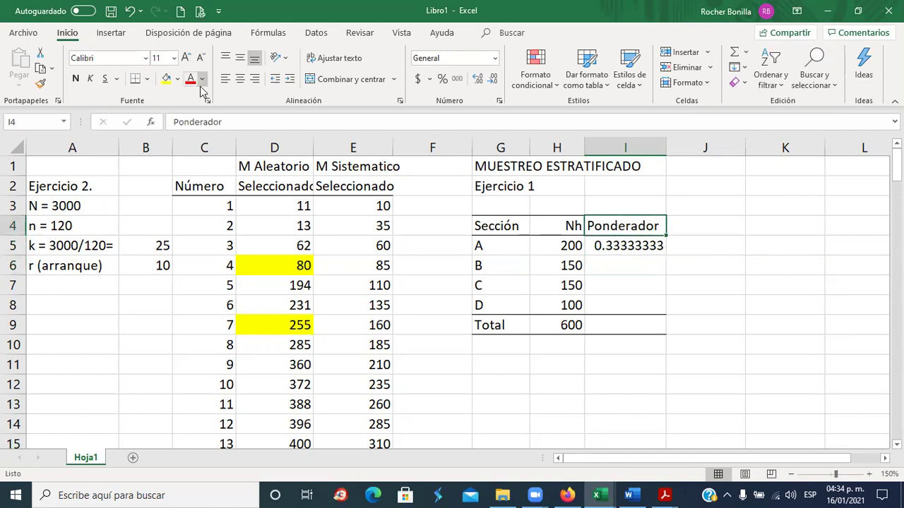
left_click(621, 205)
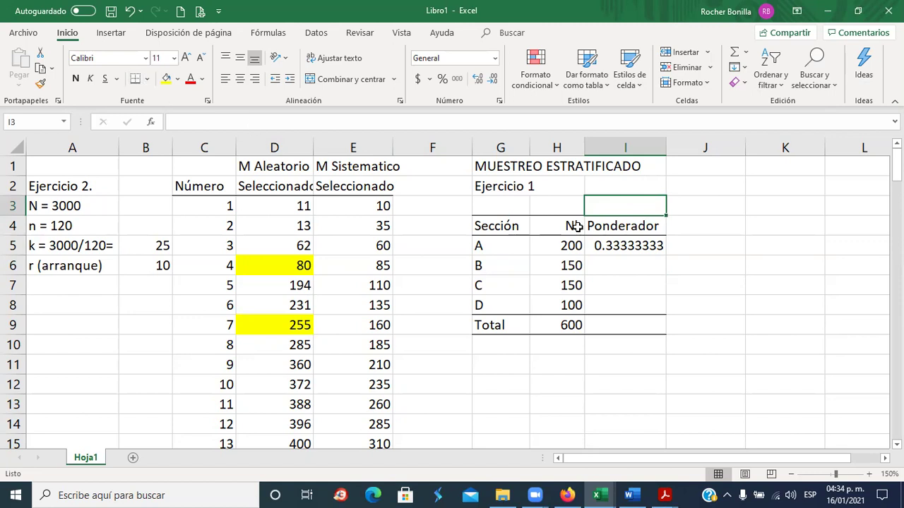
left_click(608, 245)
left_click_drag(666, 256, 657, 307)
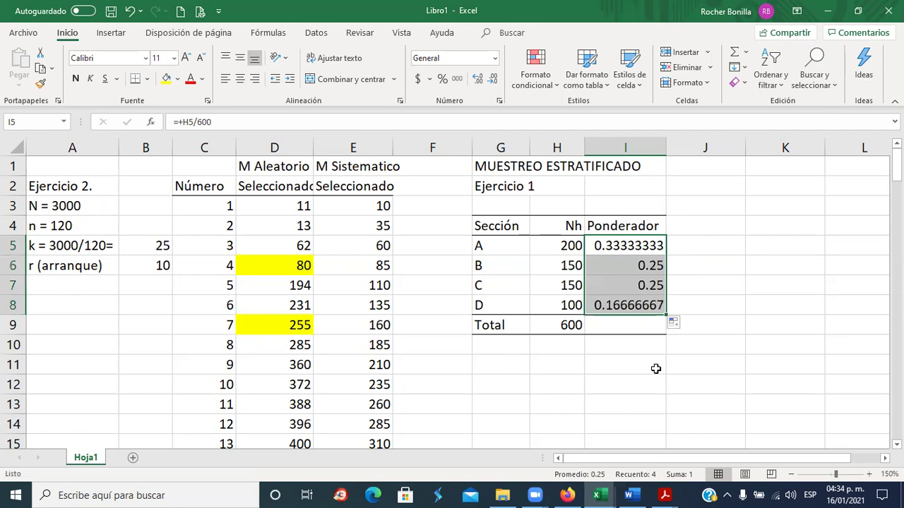
Step: Total the weights of I5:I8 in I9 with the SUMA function
left_click(626, 323)
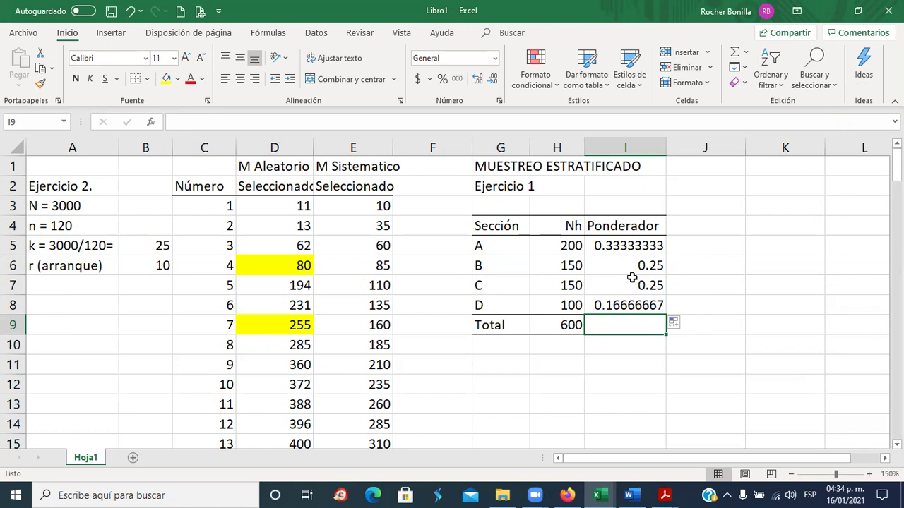
left_click(735, 54)
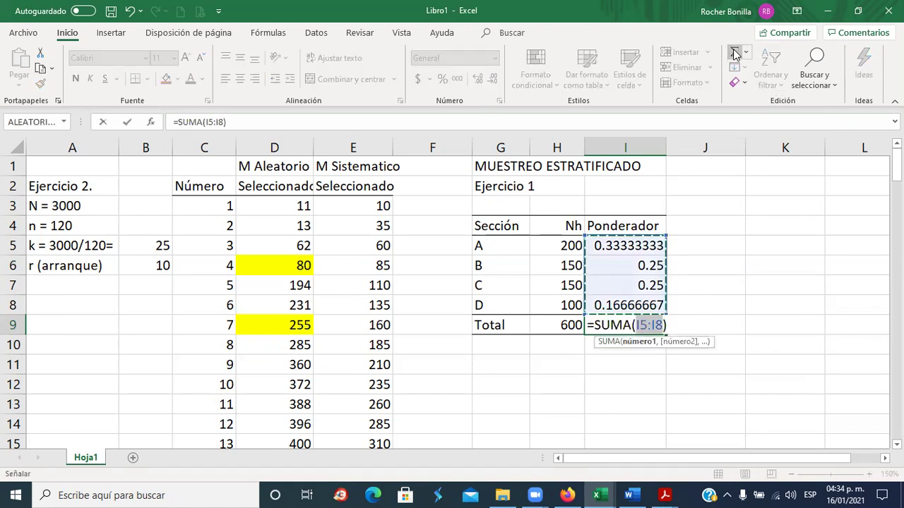
key("Return")
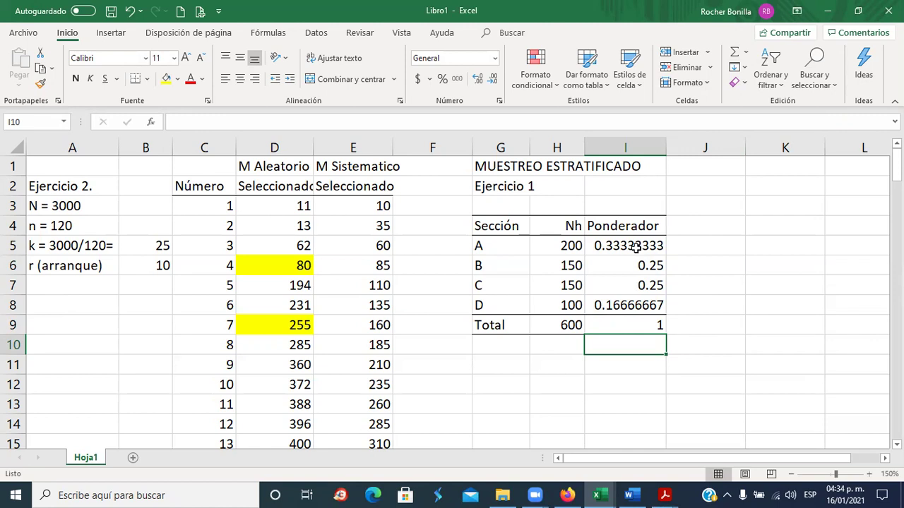
left_click_drag(635, 246, 635, 304)
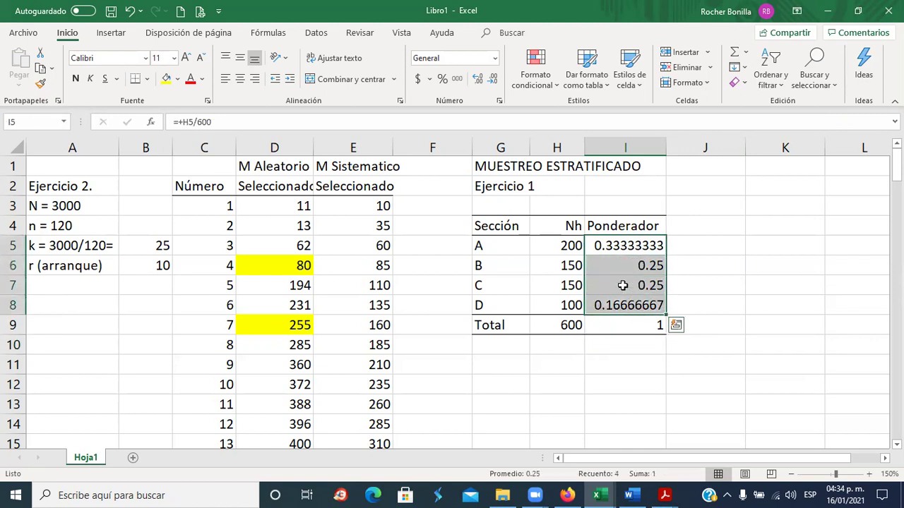
left_click(702, 281)
Step: Enter the column heading Muestra in J4, next to Ponderador
left_click(705, 228)
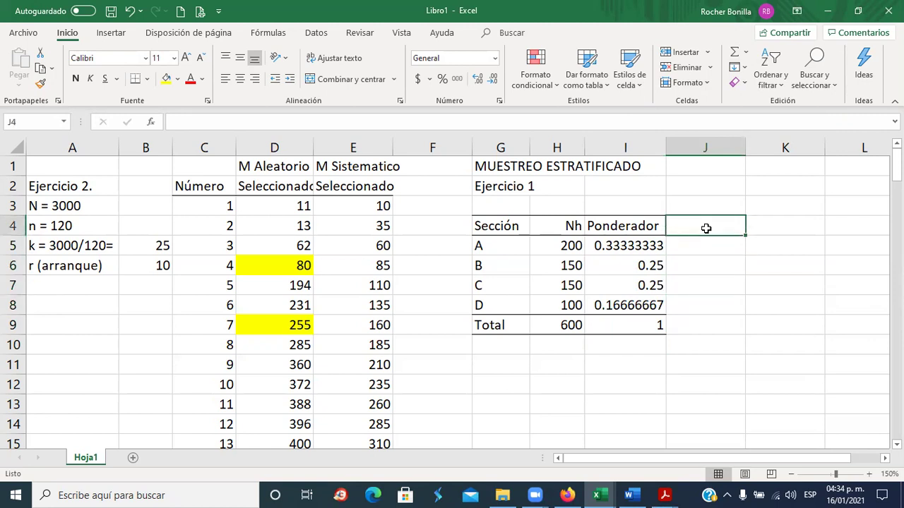
type("Muestra")
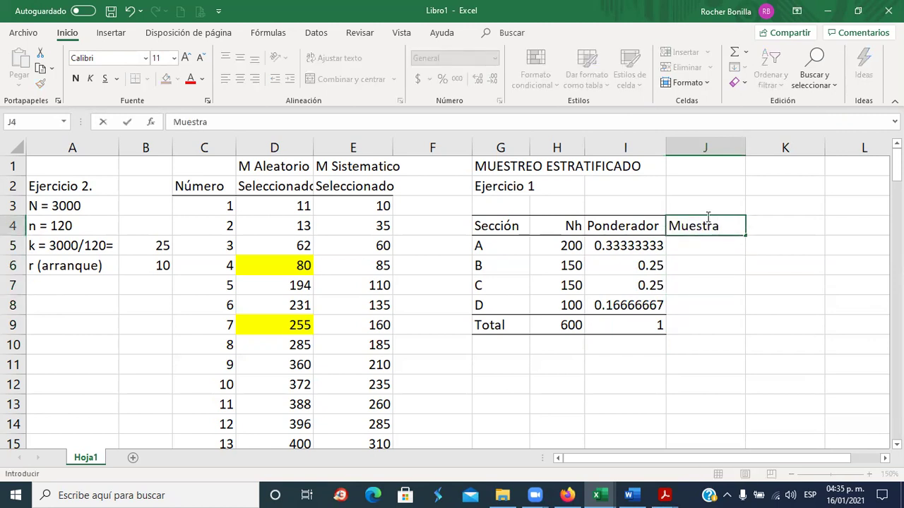
key("Return")
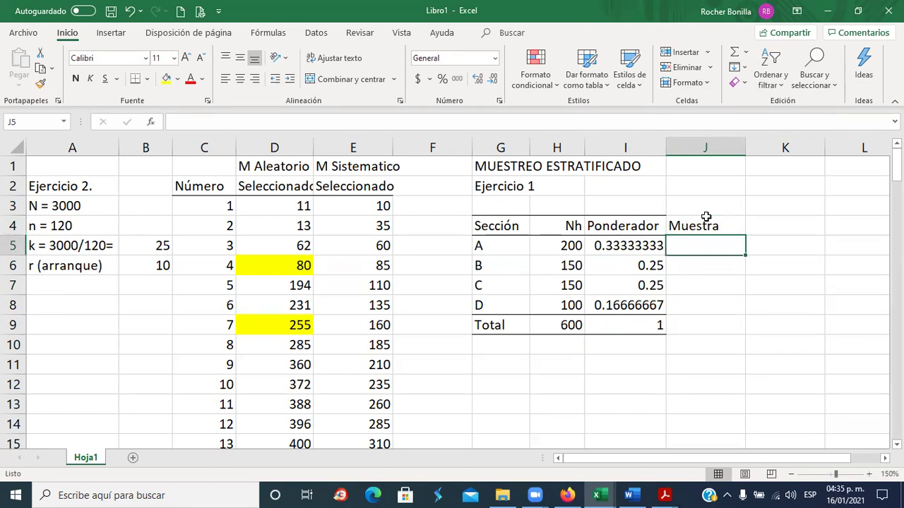
type("+")
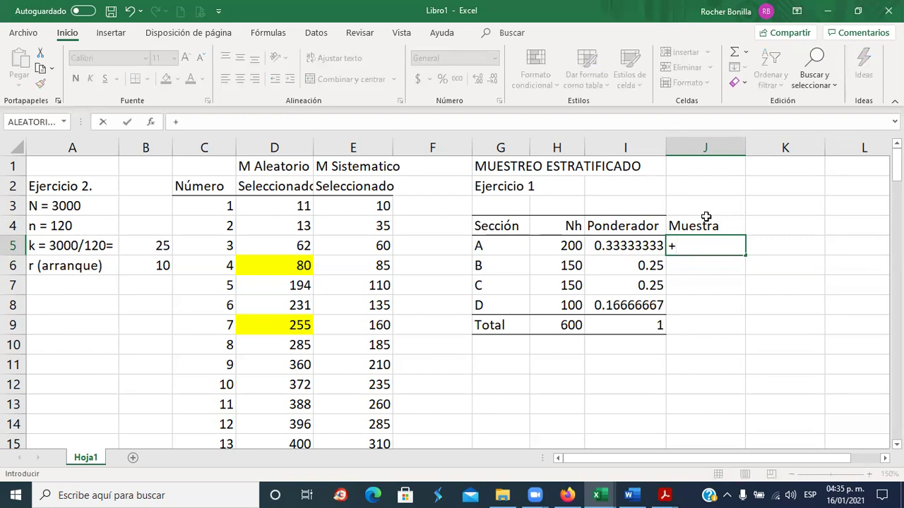
type("20*")
left_click(634, 245)
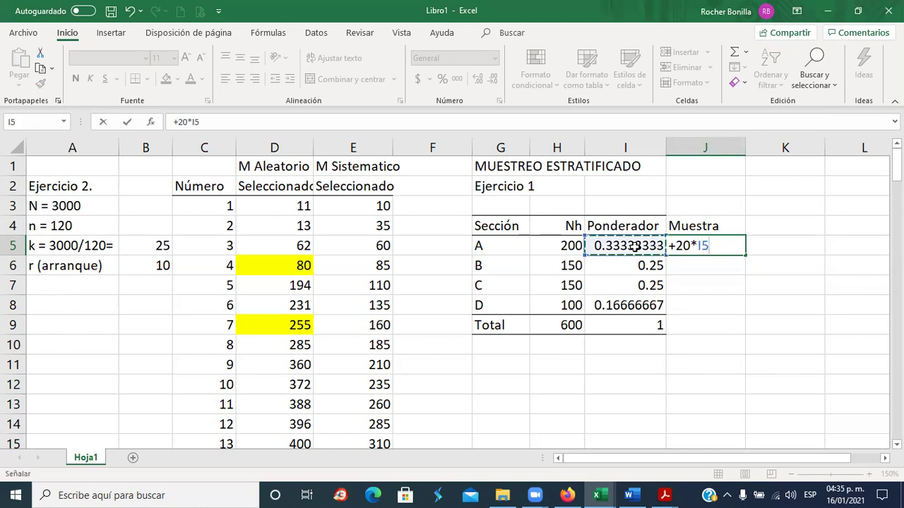
key("Return")
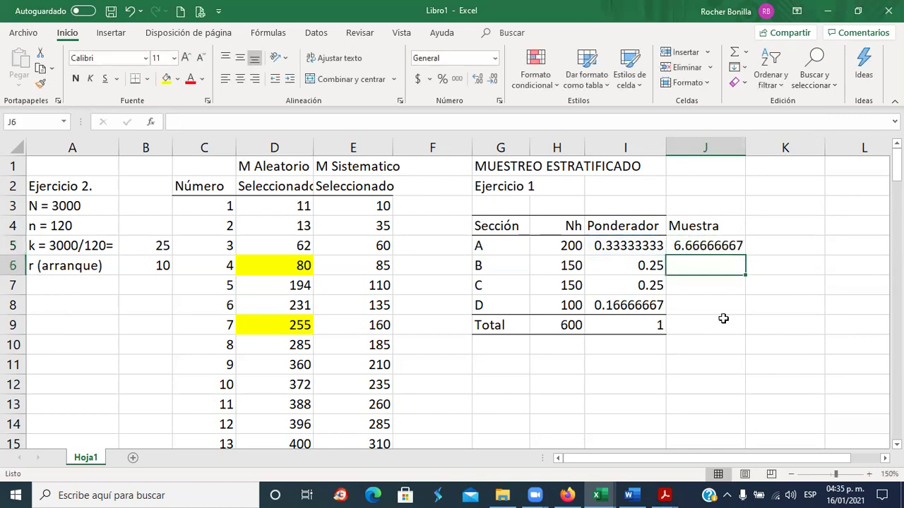
left_click(740, 252)
left_click_drag(744, 256, 743, 308)
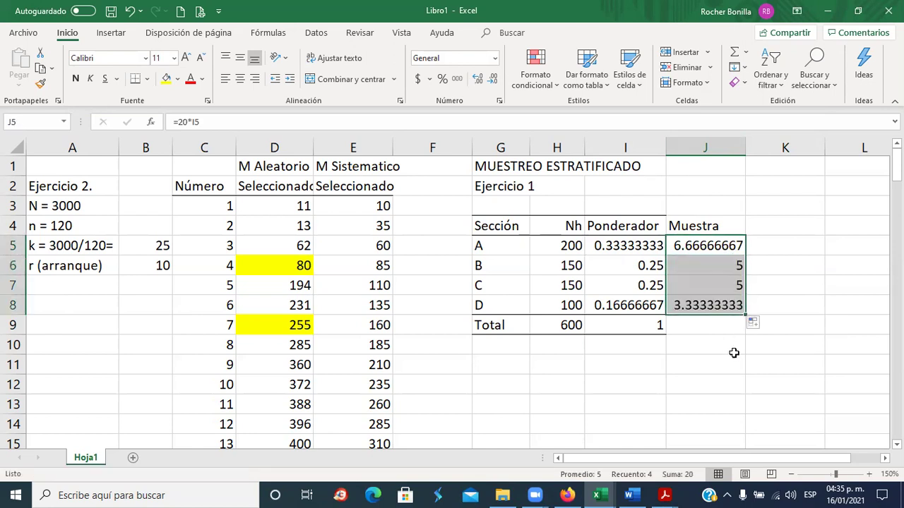
left_click(704, 249)
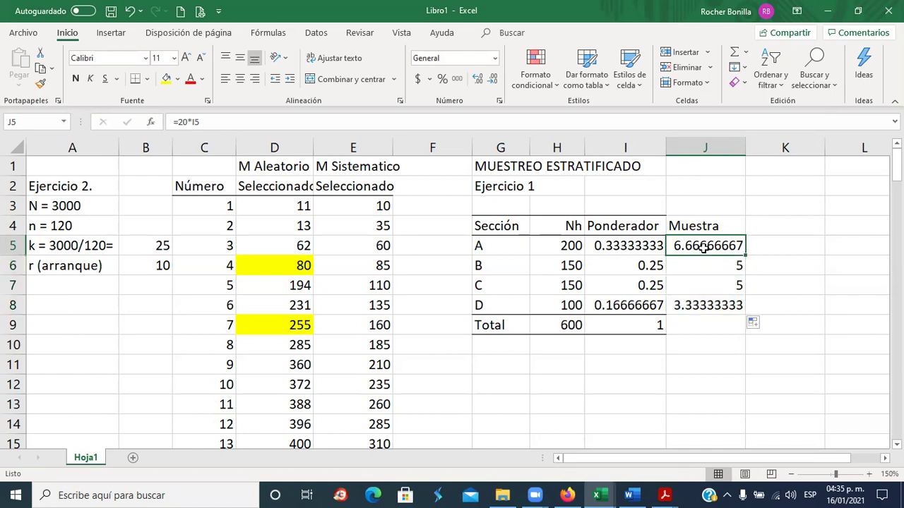
left_click(131, 10)
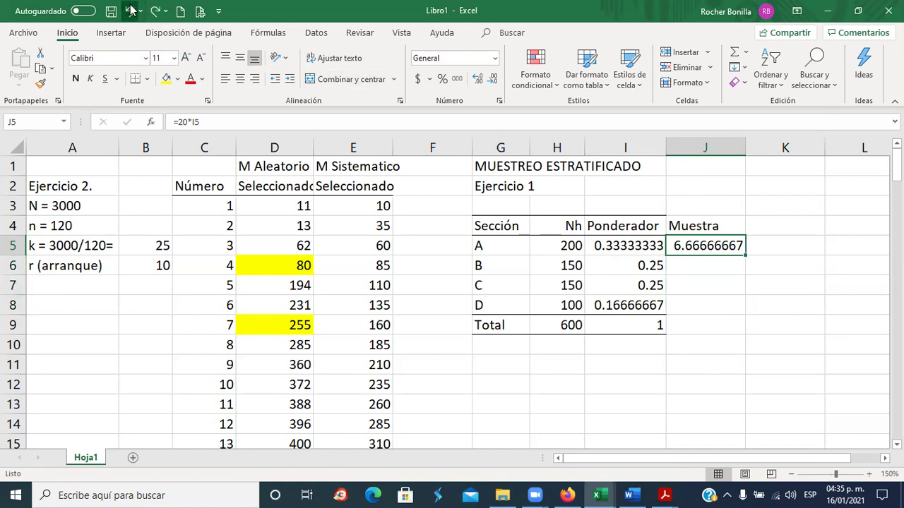
left_click(131, 10)
Step: Calculate section A's sample size in J5 with the formula +20*I5 and copy it down to J8
type("+20*")
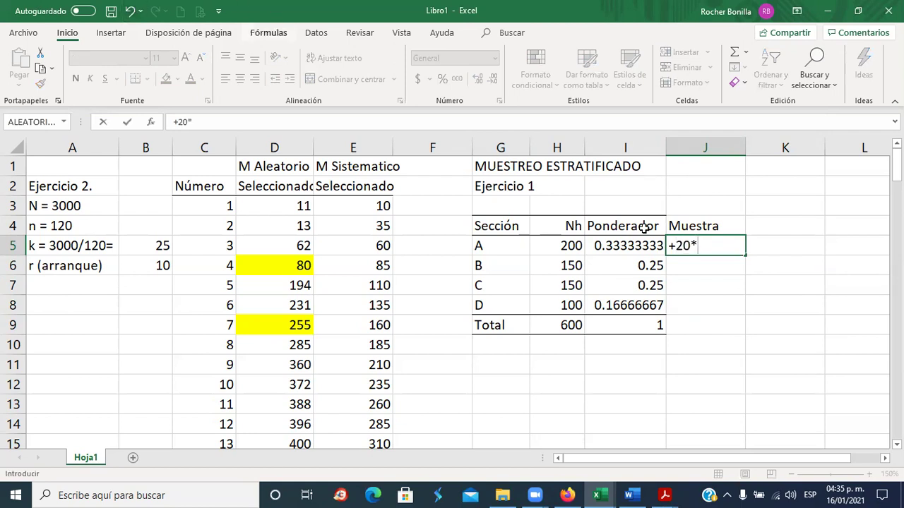
left_click(617, 246)
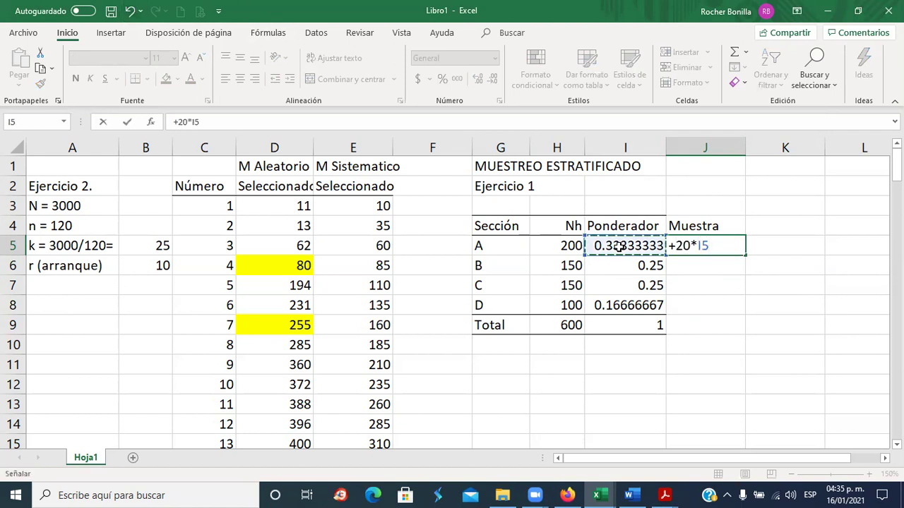
key("Return")
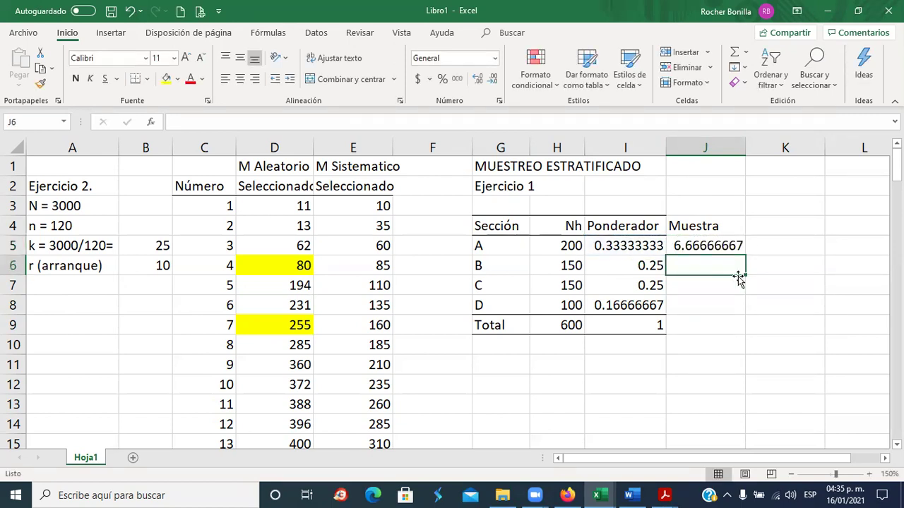
left_click(720, 246)
left_click_drag(746, 257, 741, 313)
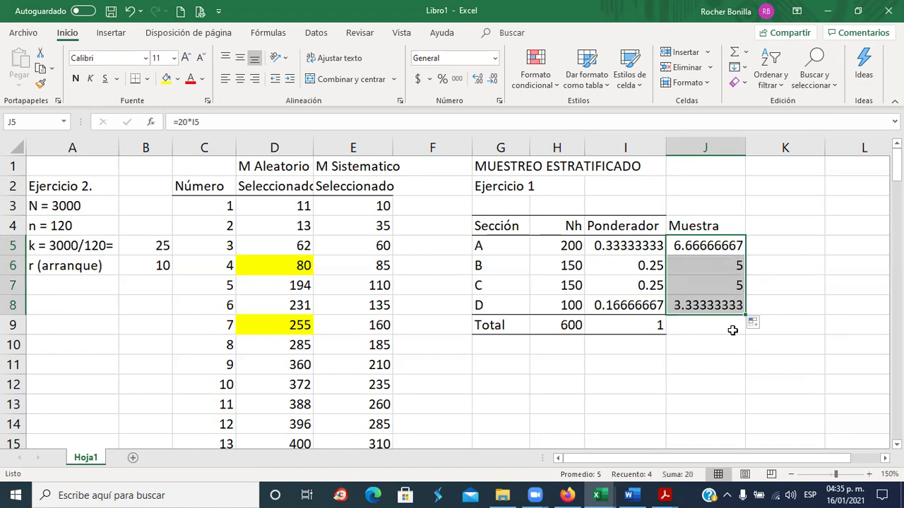
Step: Total the sample sizes of J5:J8 in J9 with the SUMA function
left_click(712, 325)
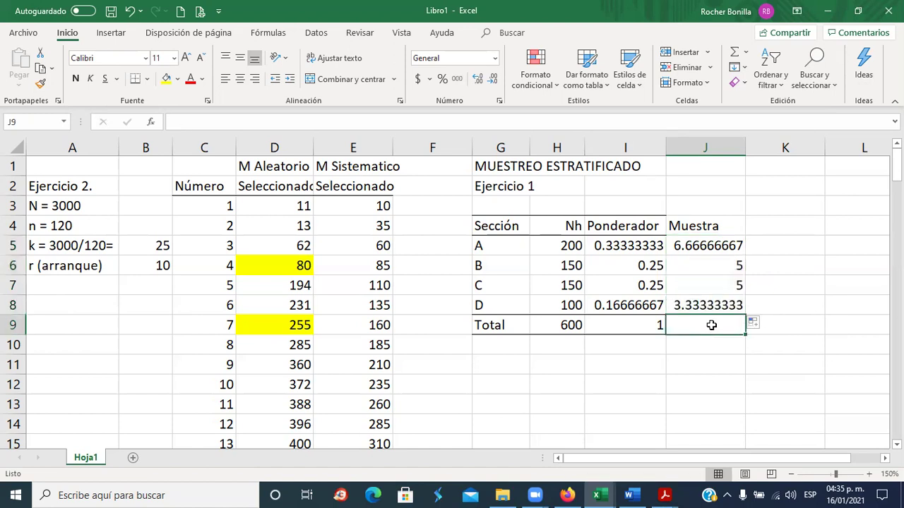
left_click(735, 53)
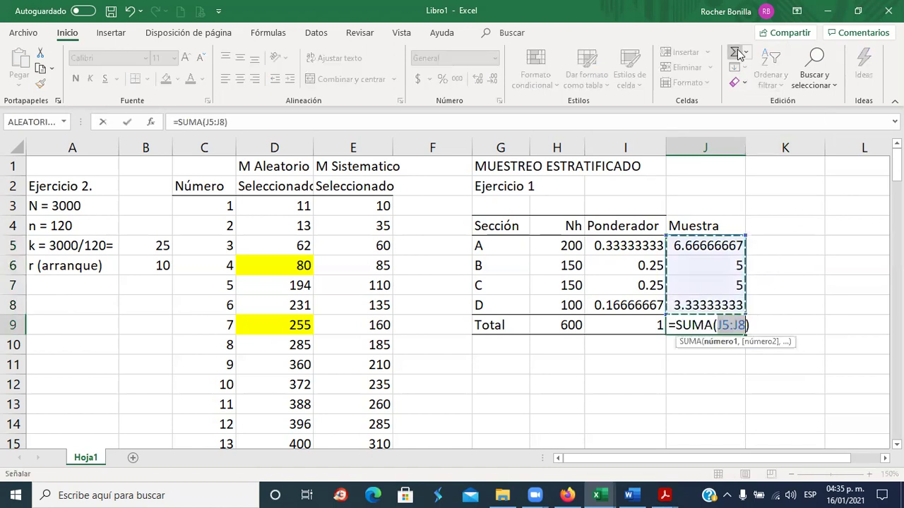
key("Return")
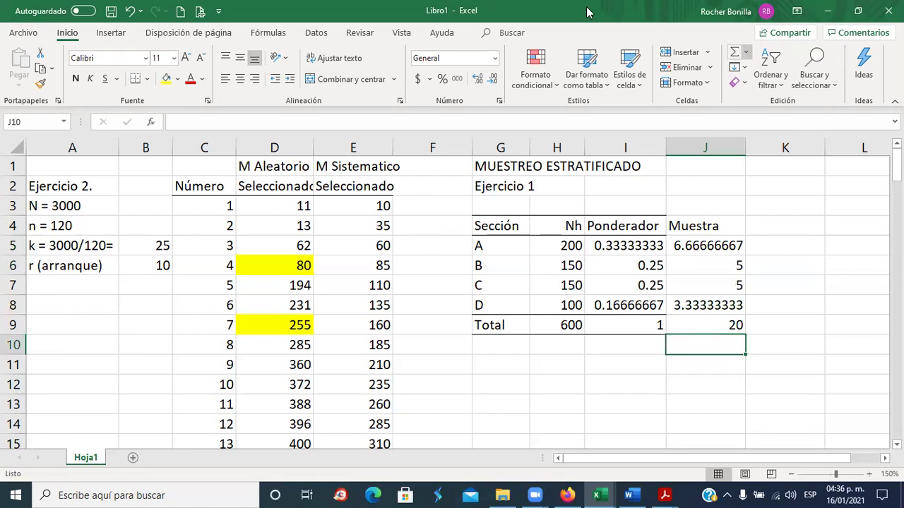
Step: Replace the fractional sample sizes with whole numbers, entering 7 for section A in J5 and 3 for section D in J8
left_click(683, 245)
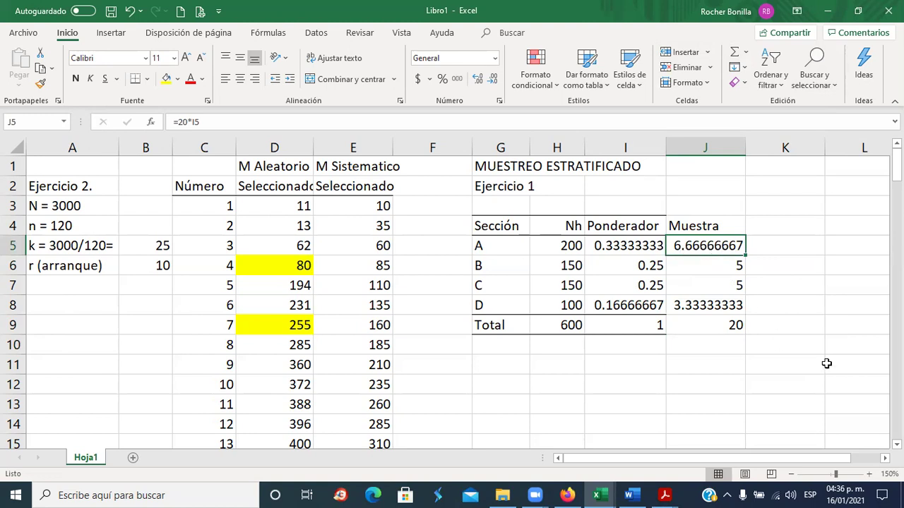
type("7")
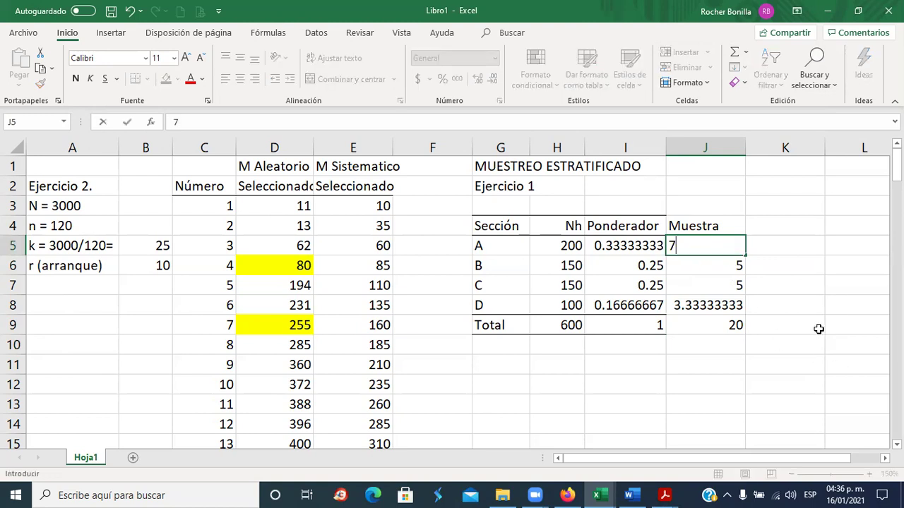
key("Return")
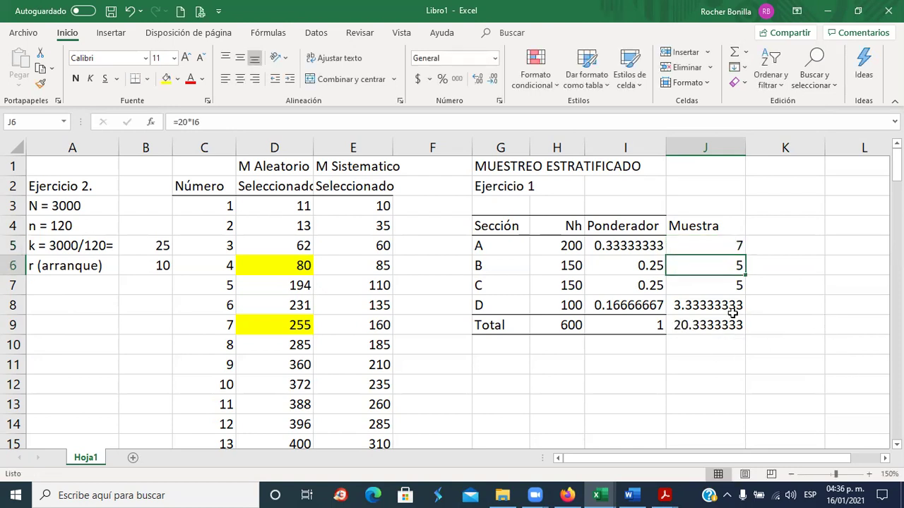
left_click(677, 327)
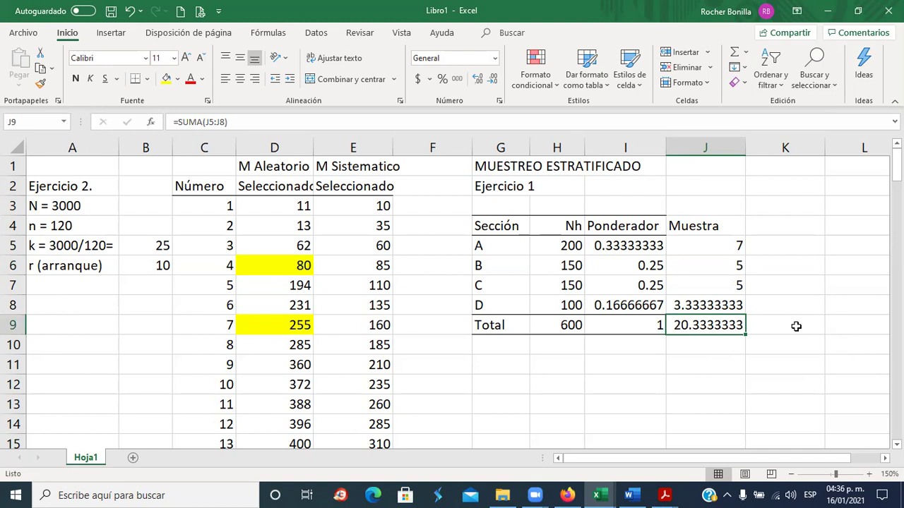
left_click(703, 311)
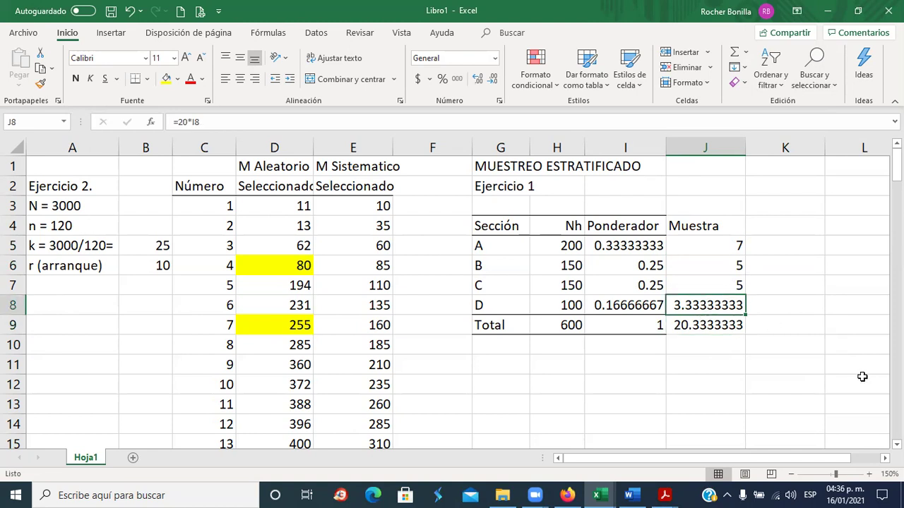
type("3")
key("Return")
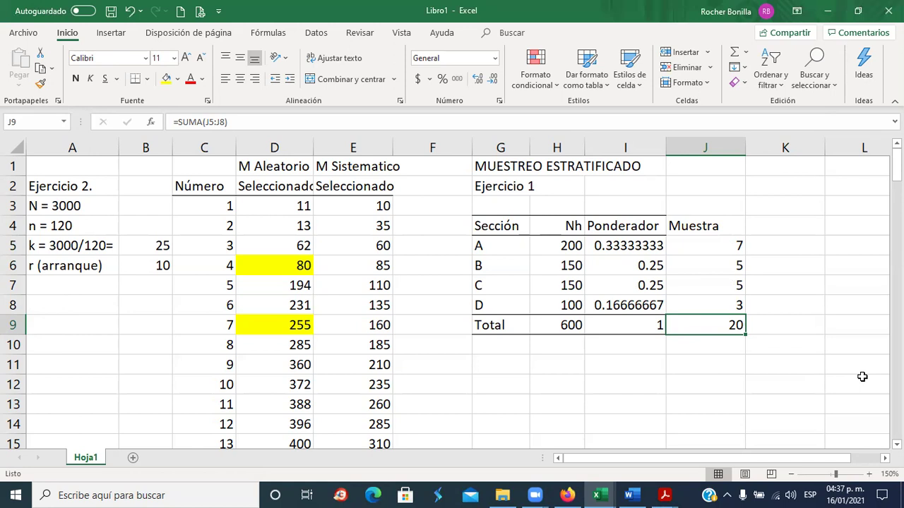
Step: Switch to Ej Muestreo 1(3).pdf in Acrobat Reader and review the statements of exercises 1 to 4, highlighting each one
key("alt+Tab")
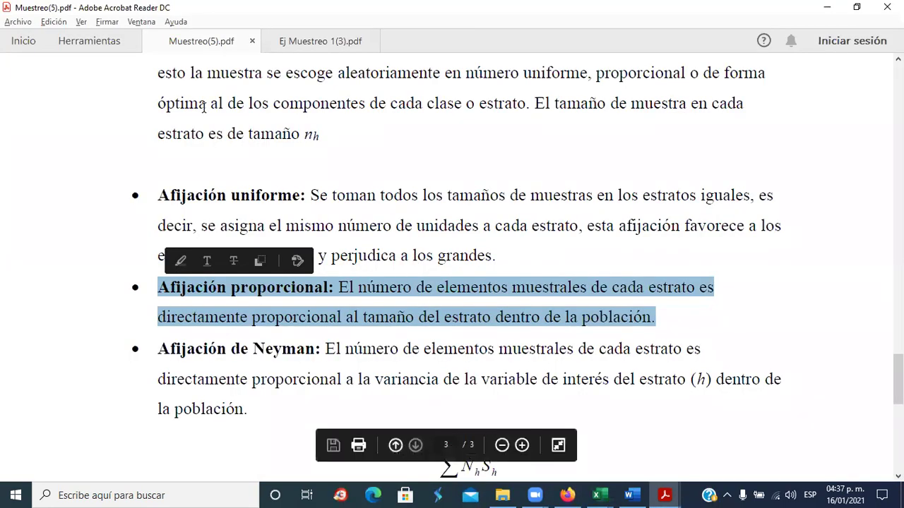
left_click(294, 43)
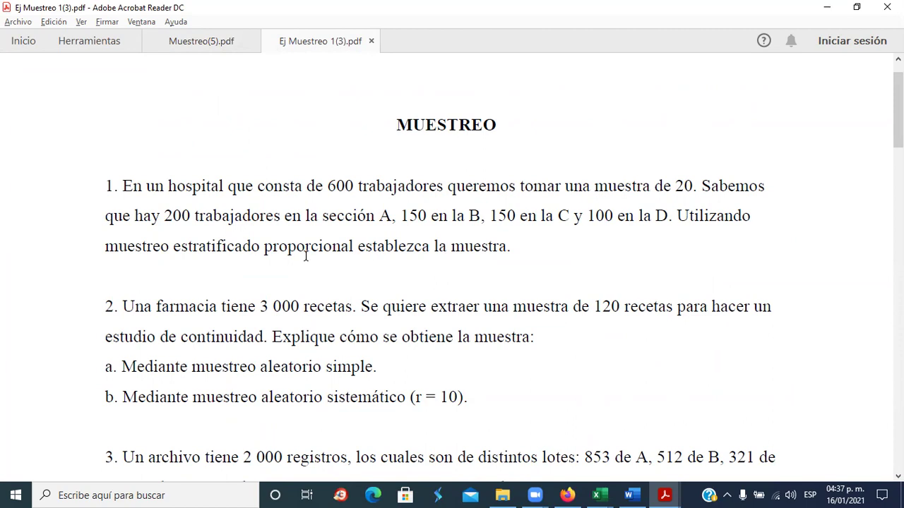
left_click_drag(106, 183, 563, 250)
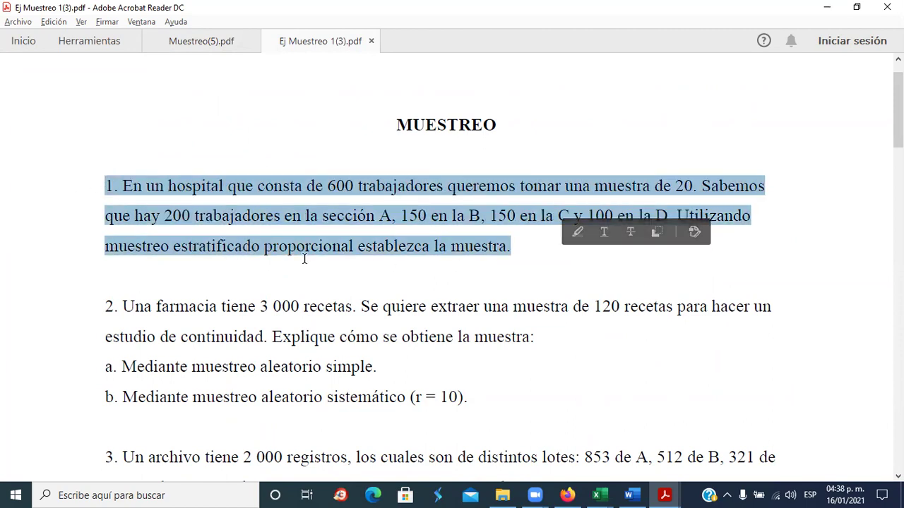
scroll(306, 257, "down", 3)
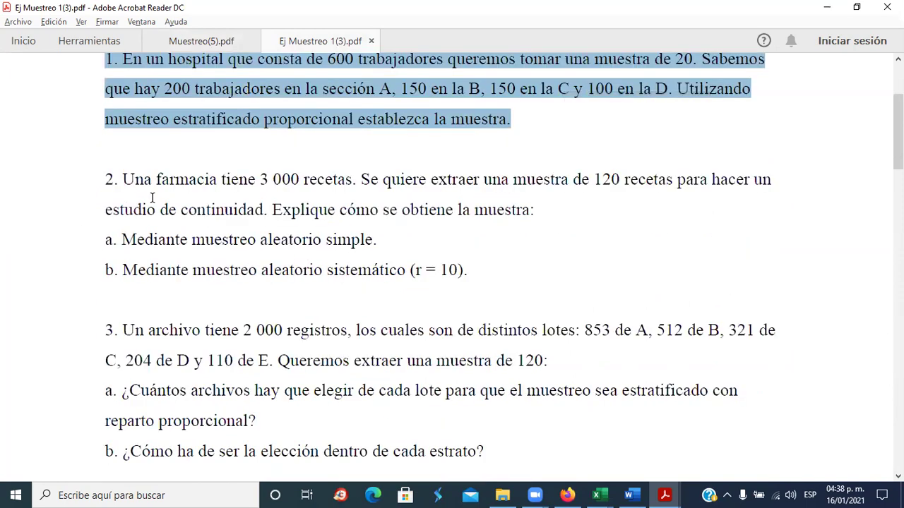
left_click_drag(105, 185, 410, 283)
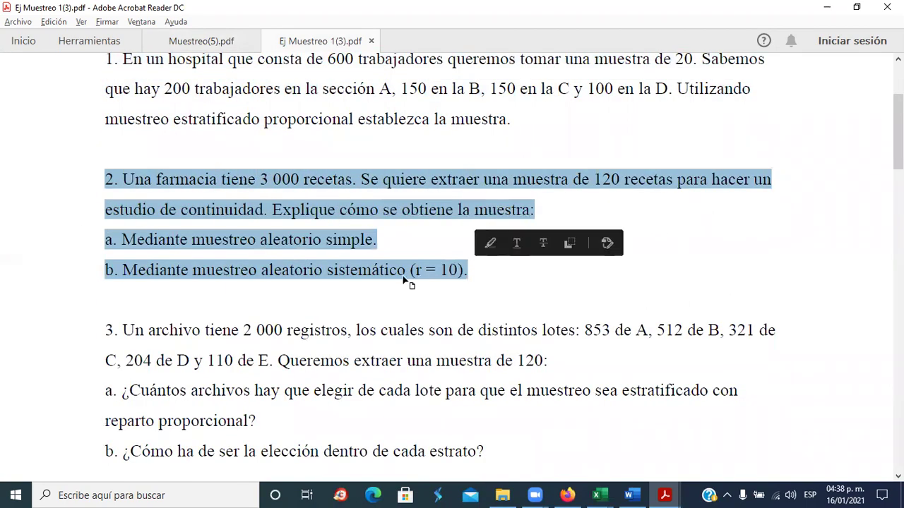
scroll(316, 282, "down", 3)
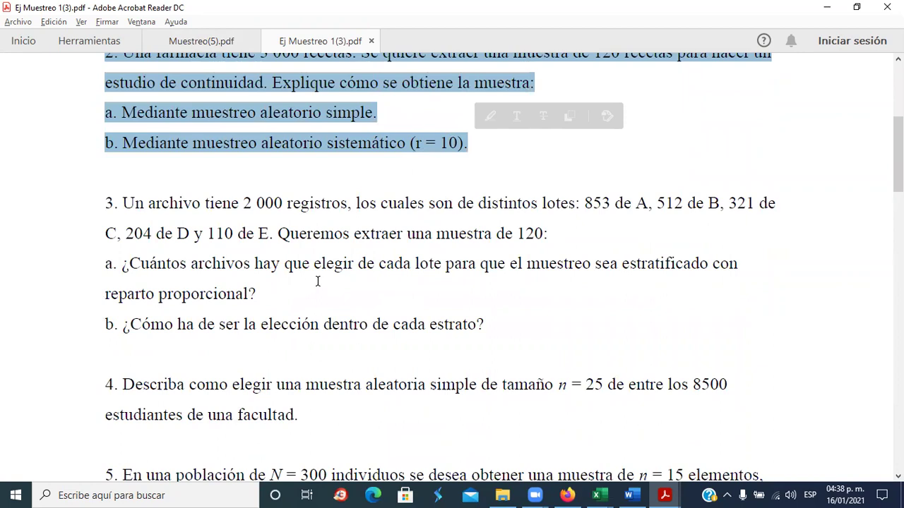
left_click_drag(487, 323, 105, 202)
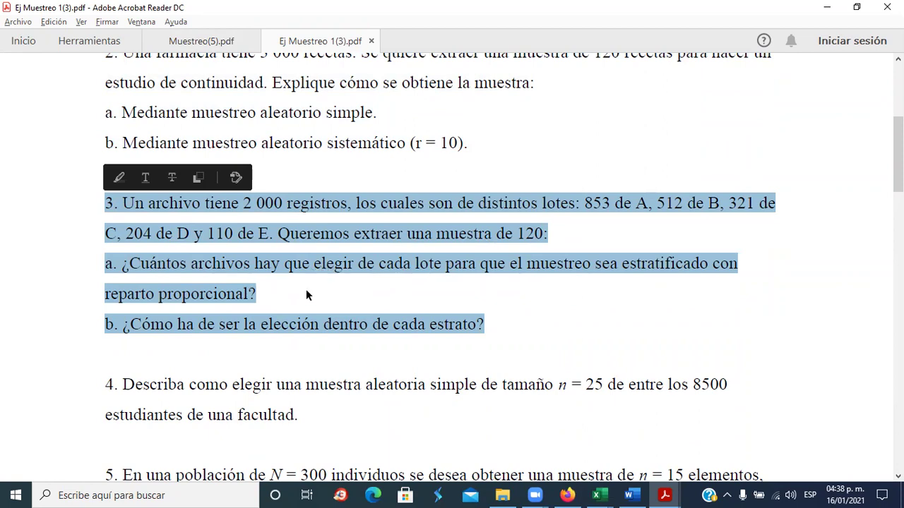
scroll(306, 295, "down", 3)
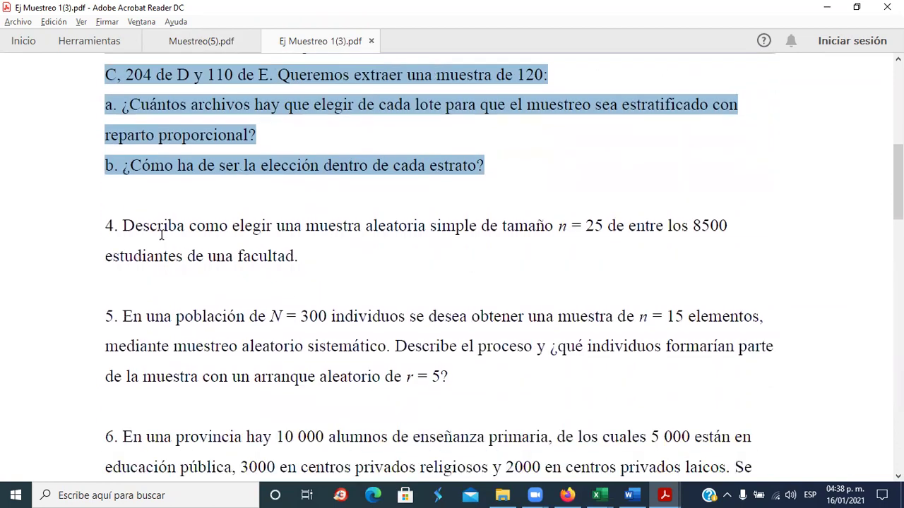
left_click_drag(105, 226, 301, 256)
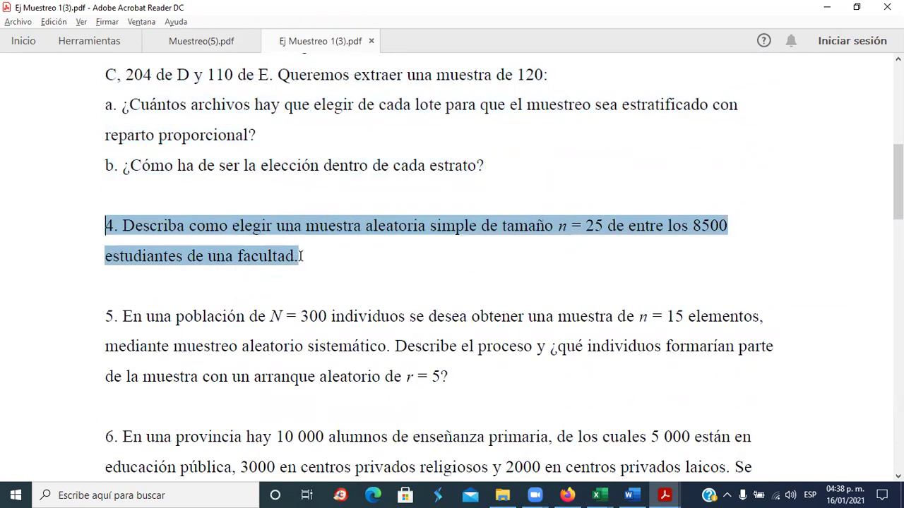
Step: Read exercises 5 to 7, including exercise 7's table of stratum means and variances and its questions a to d
scroll(397, 298, "down", 2)
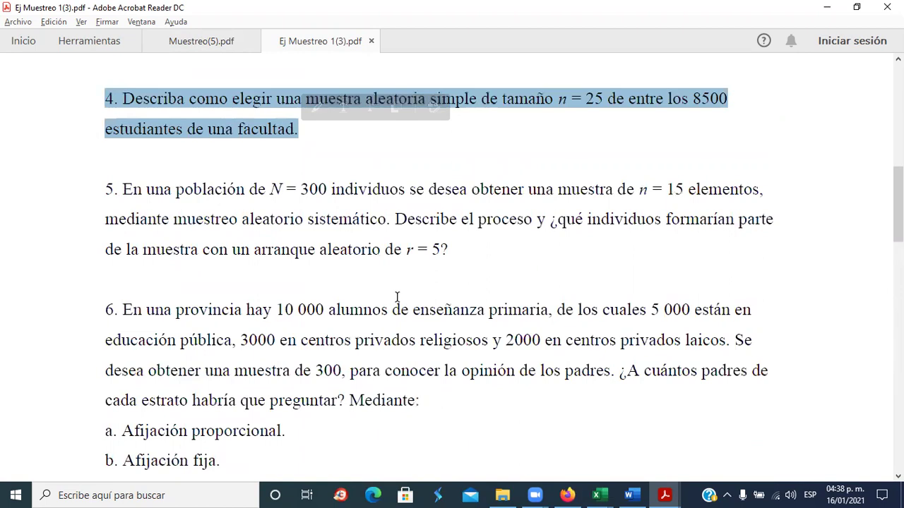
left_click(478, 257)
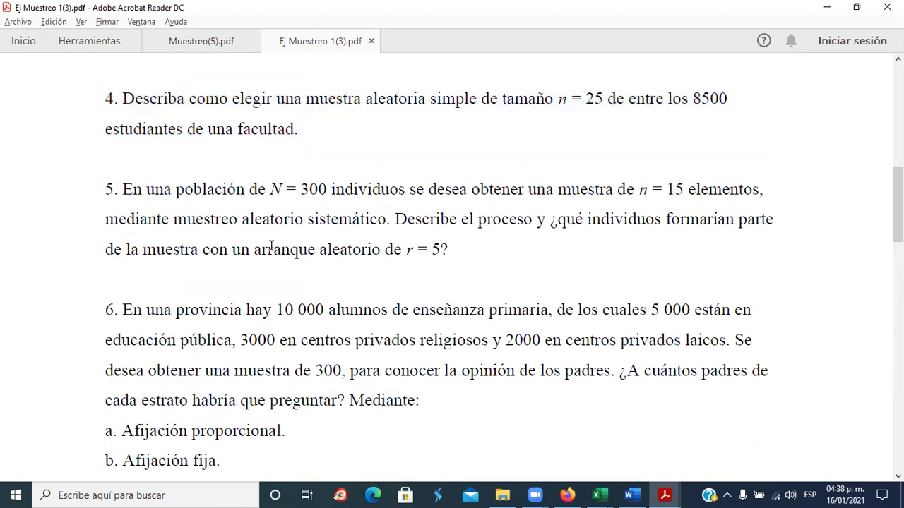
scroll(271, 246, "down", 2)
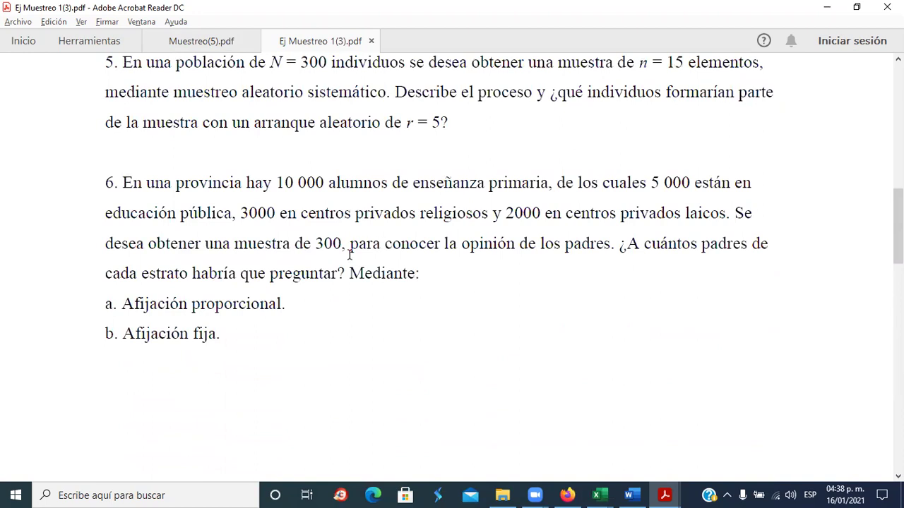
left_click_drag(104, 182, 290, 348)
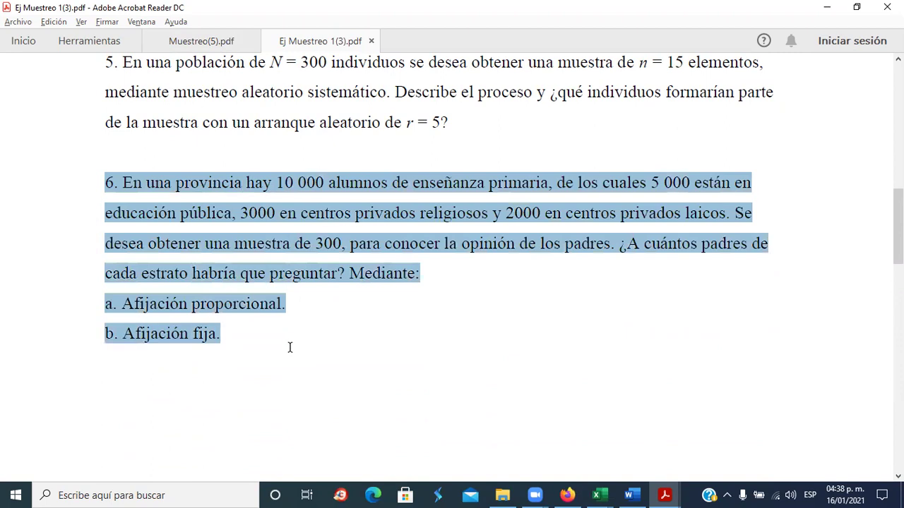
scroll(202, 256, "down", 4)
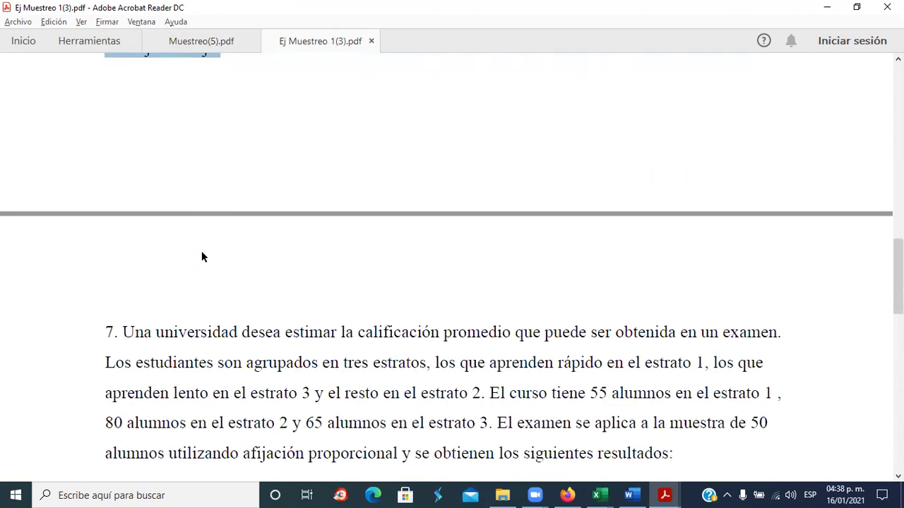
scroll(201, 256, "down", 3)
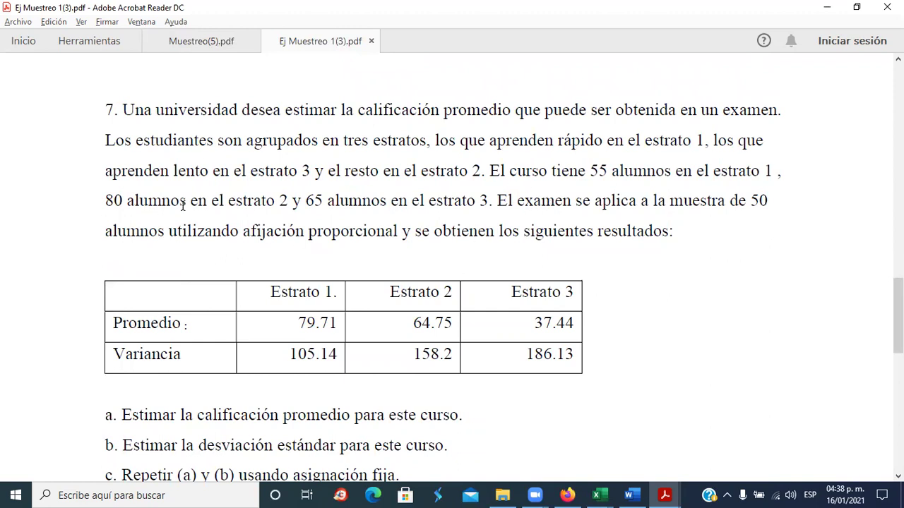
scroll(226, 268, "down", 2)
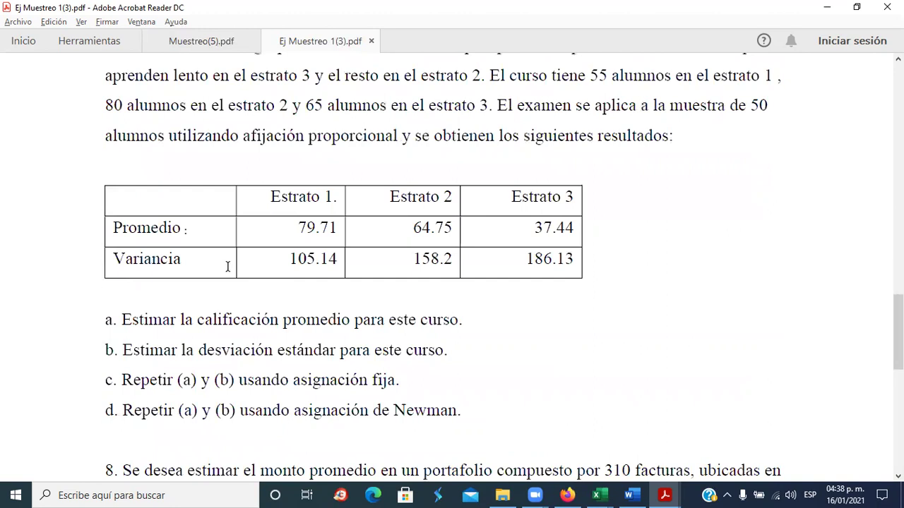
Step: Review exercise 7's stratum table and questions a to d alongside the statement of exercise 8 on the pharmacy invoices
scroll(233, 266, "down", 2)
scroll(321, 266, "up", 1)
scroll(323, 262, "up", 3)
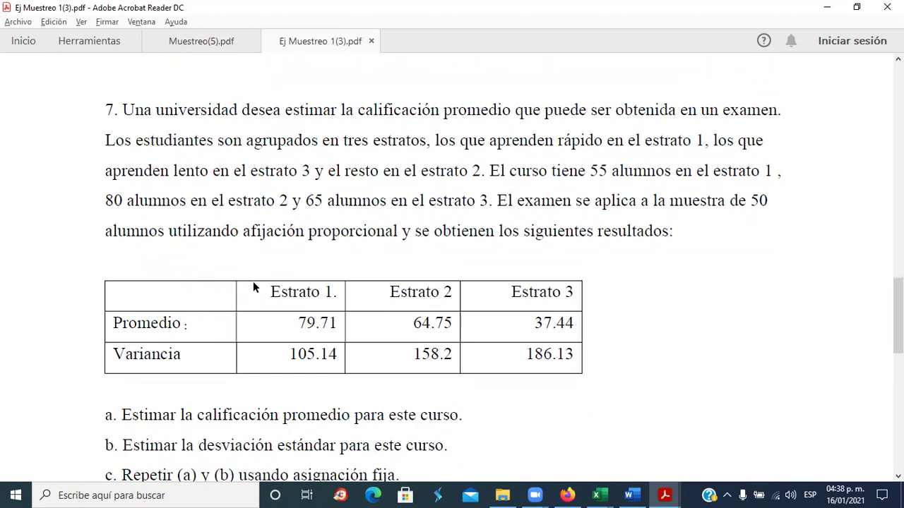
scroll(253, 287, "down", 3)
scroll(254, 287, "down", 4)
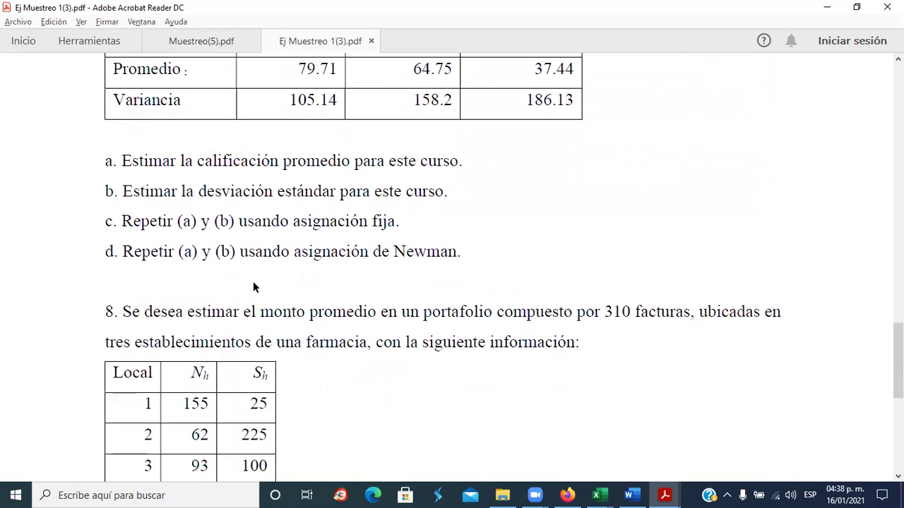
scroll(301, 247, "up", 9)
scroll(301, 246, "down", 13)
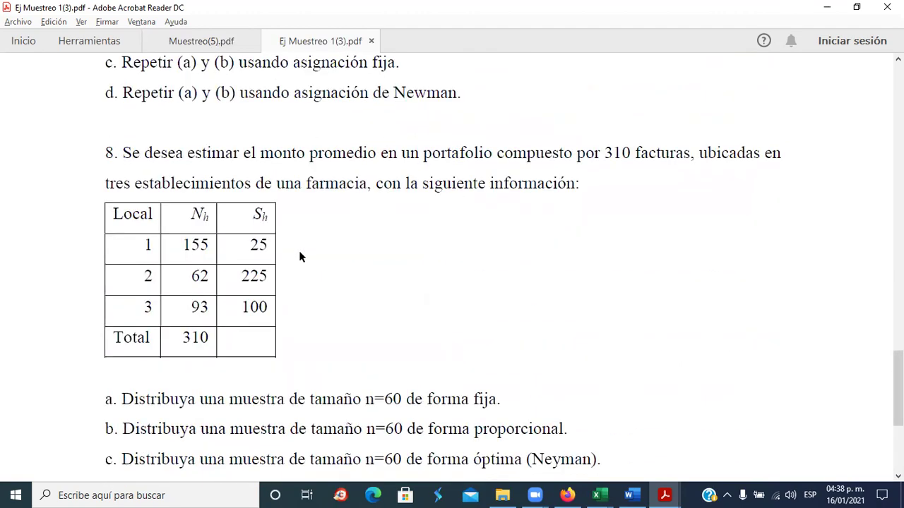
scroll(299, 250, "up", 11)
scroll(300, 250, "down", 7)
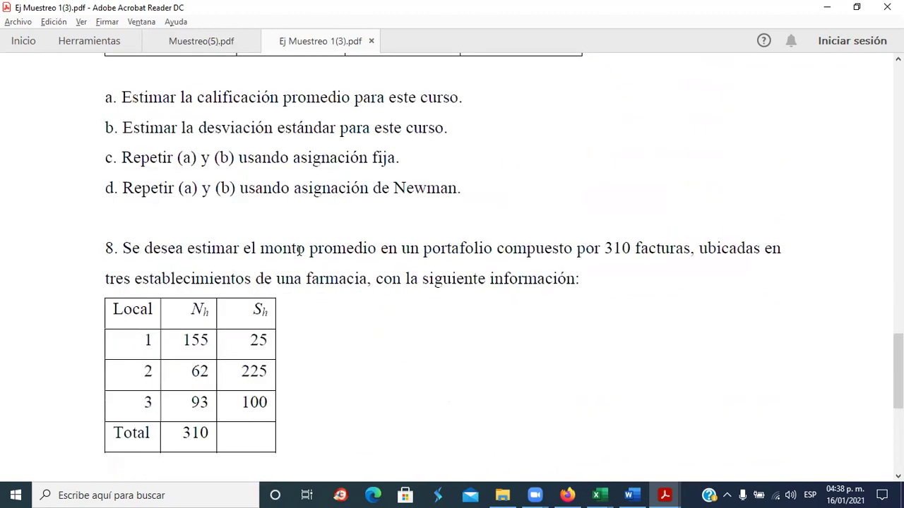
Step: Examine exercise 8's table of Nh and Sh per local and its questions a to c on distributing a sample of n=60
scroll(299, 250, "down", 6)
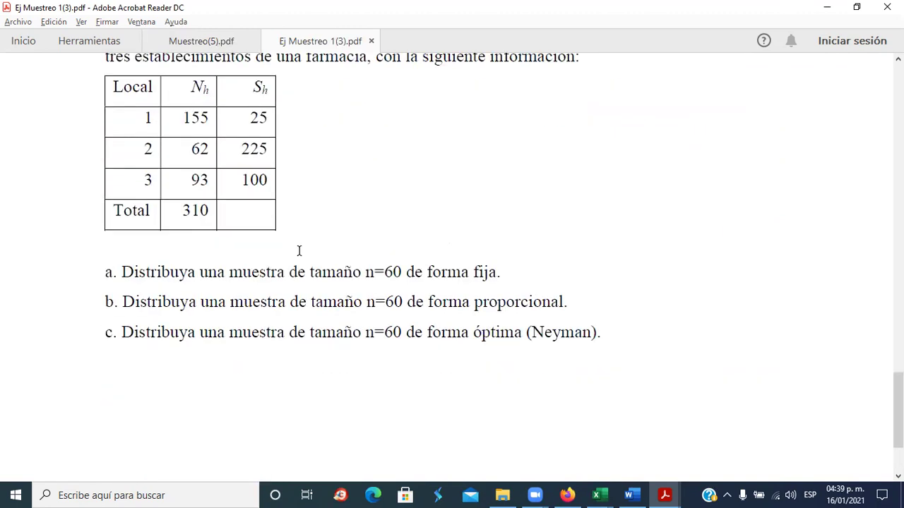
scroll(299, 251, "up", 4)
scroll(299, 251, "down", 3)
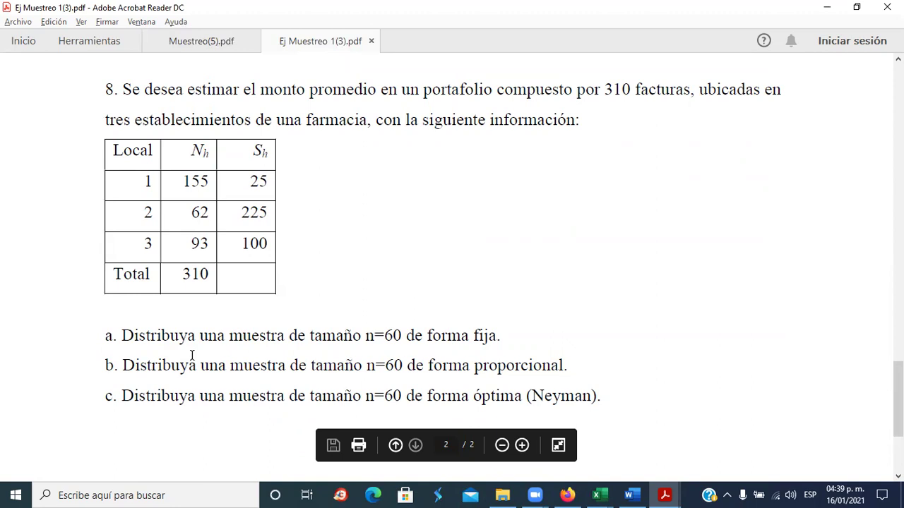
scroll(192, 356, "up", 1)
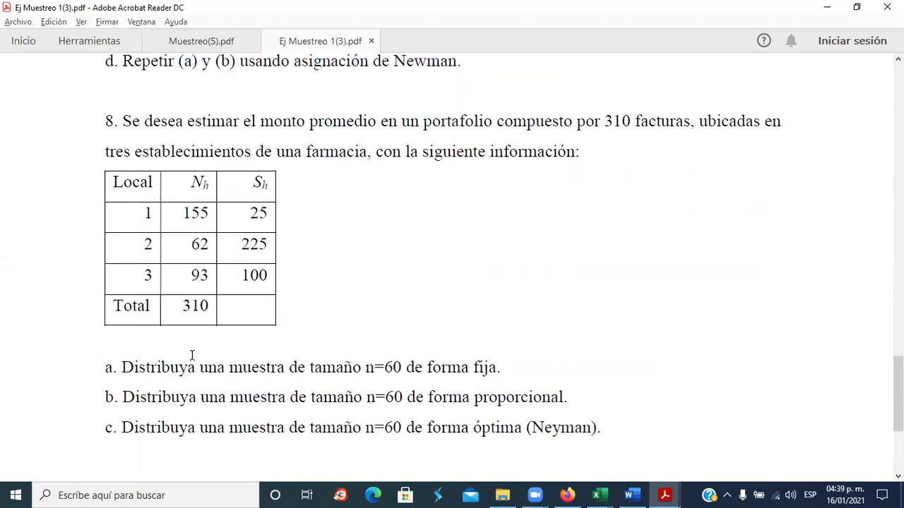
scroll(191, 355, "down", 2)
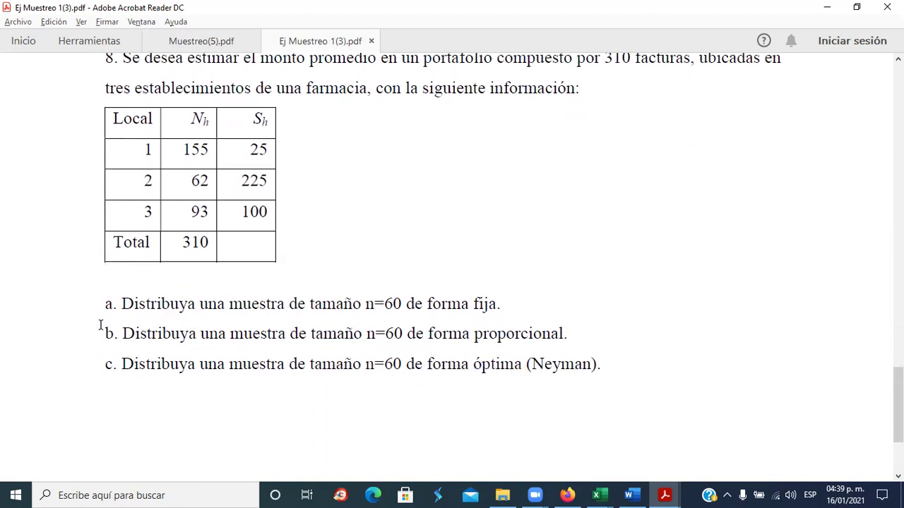
scroll(144, 317, "up", 1)
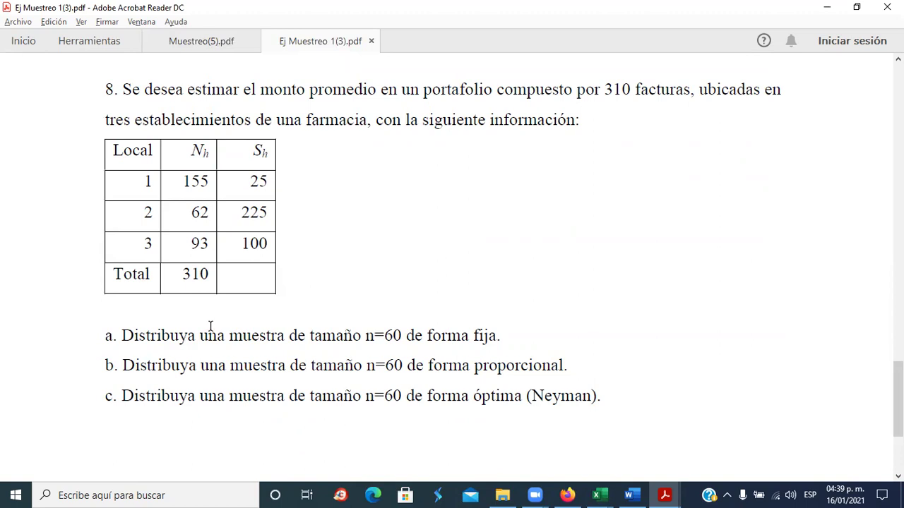
Step: Go back through the exercise sheet to the statements of exercises 1 to 3
scroll(339, 295, "up", 20)
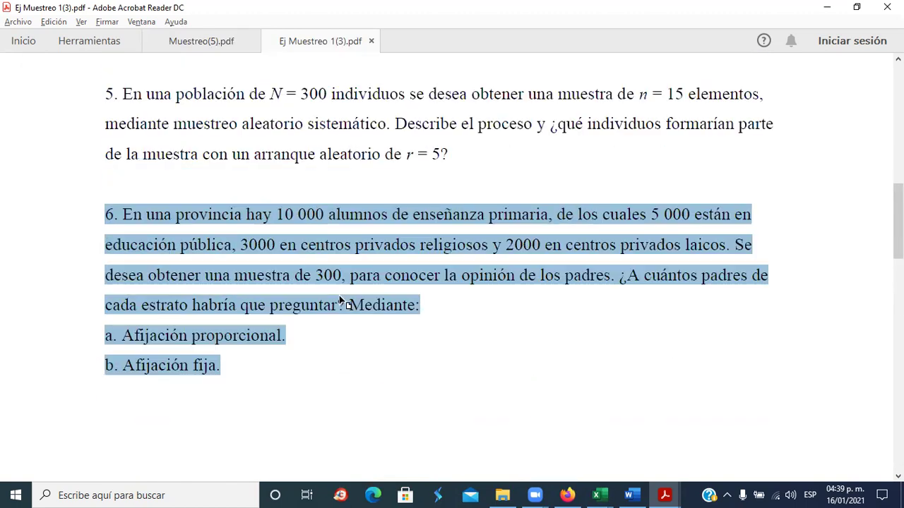
scroll(339, 295, "up", 10)
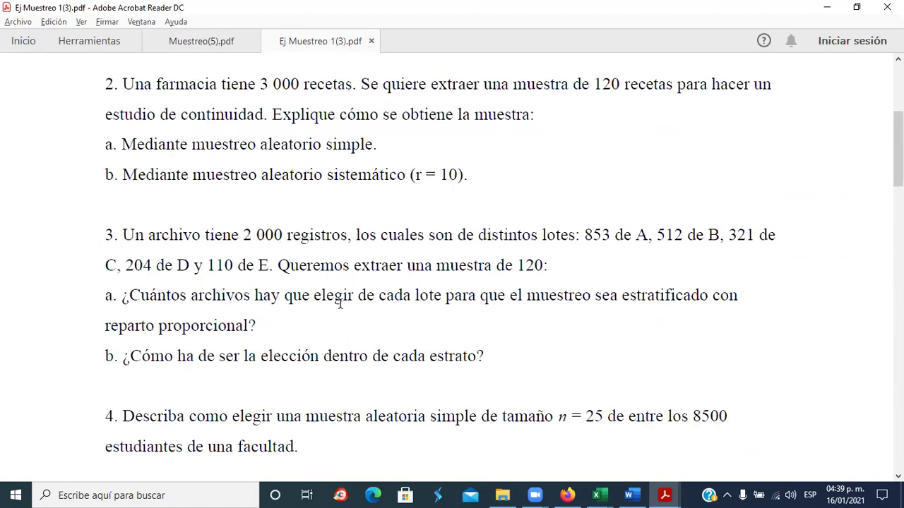
scroll(349, 255, "up", 2)
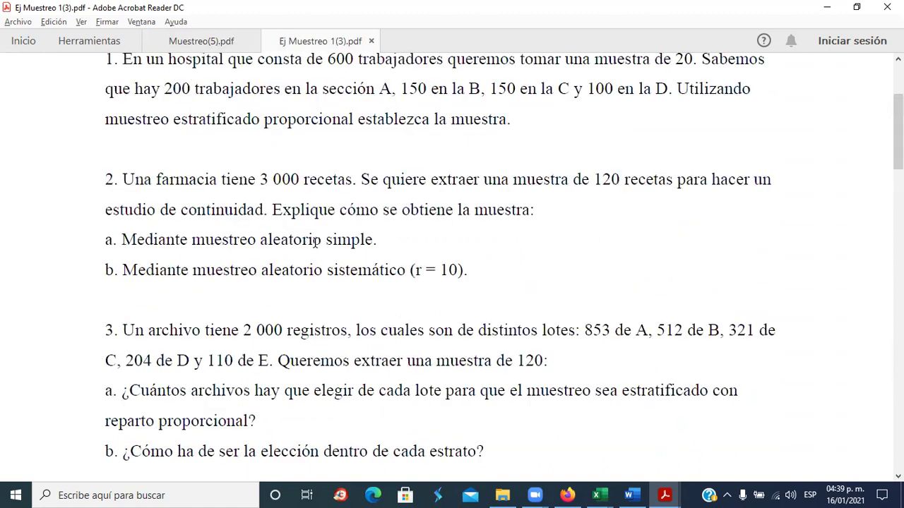